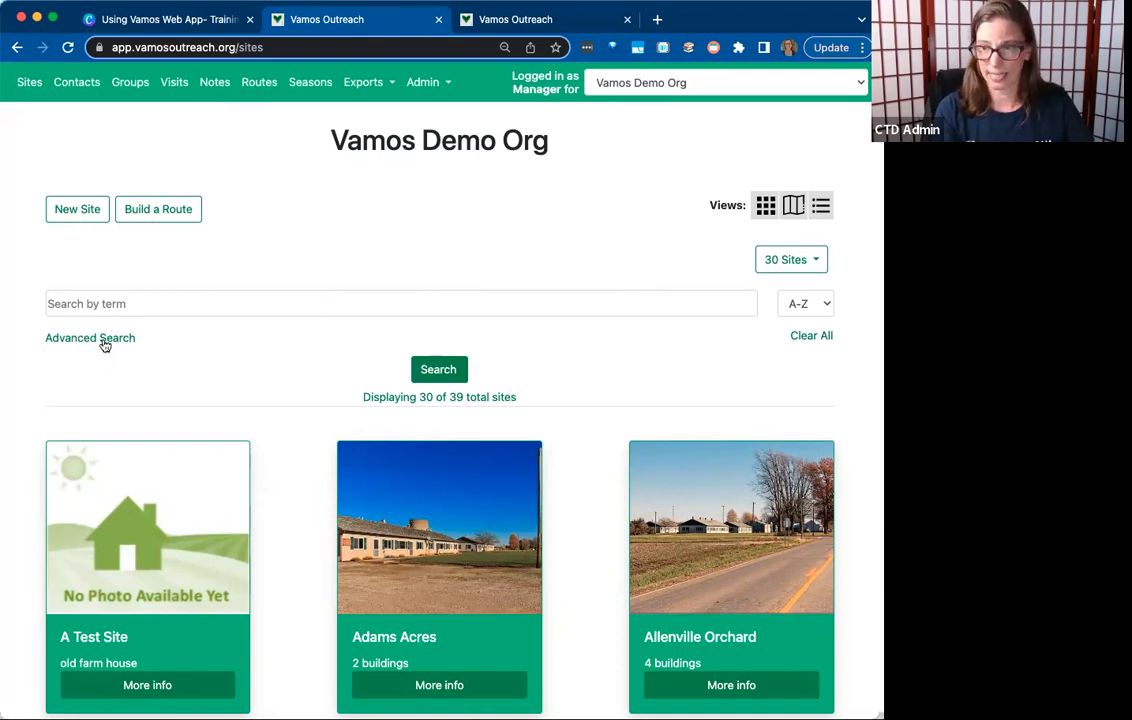
Expand and collapse the advanced search filters on the Sites page, and look over the site cards
left_click(104, 341)
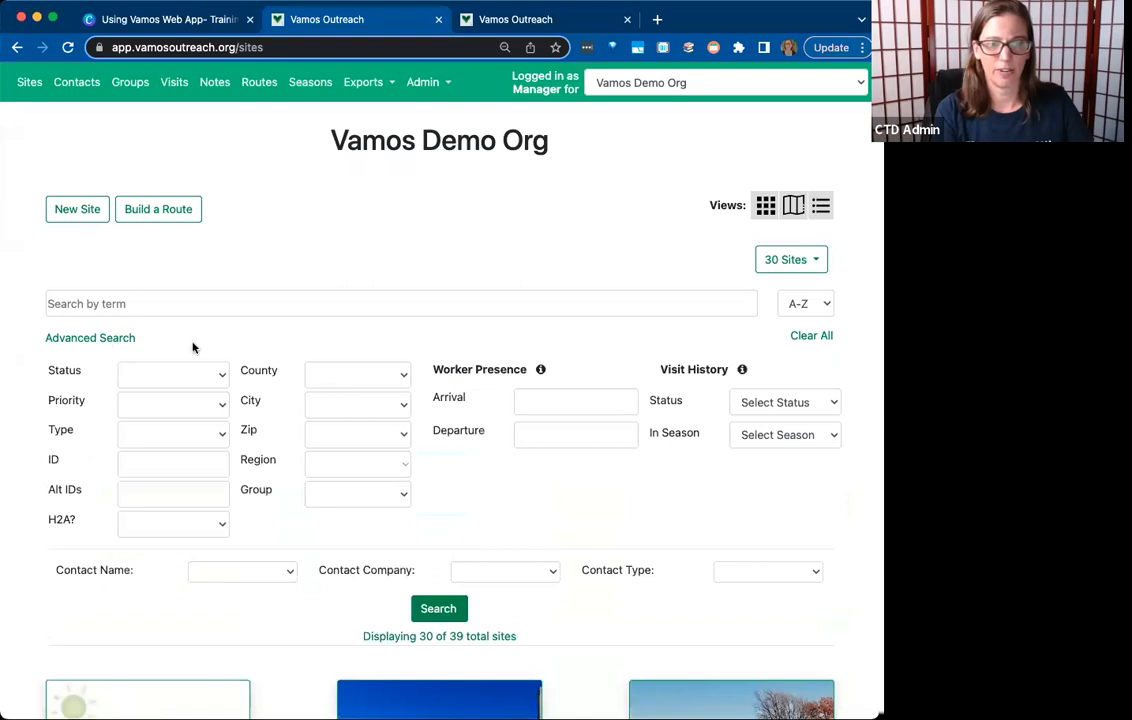
left_click(111, 342)
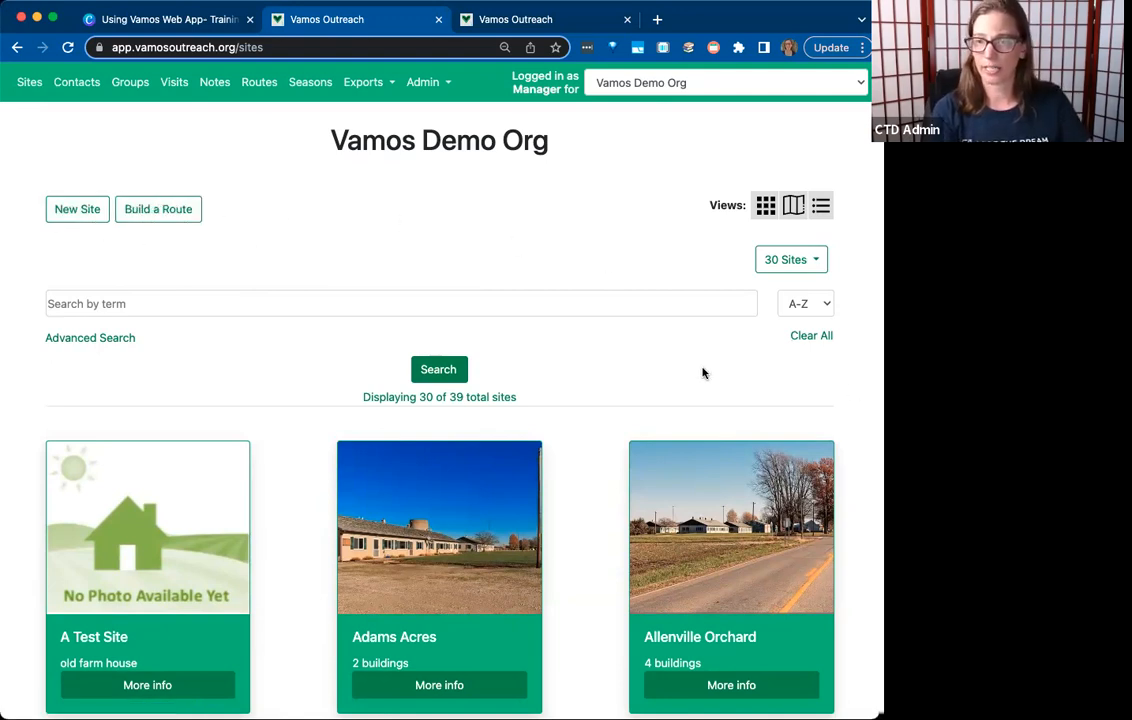
scroll(576, 397, "down", 1)
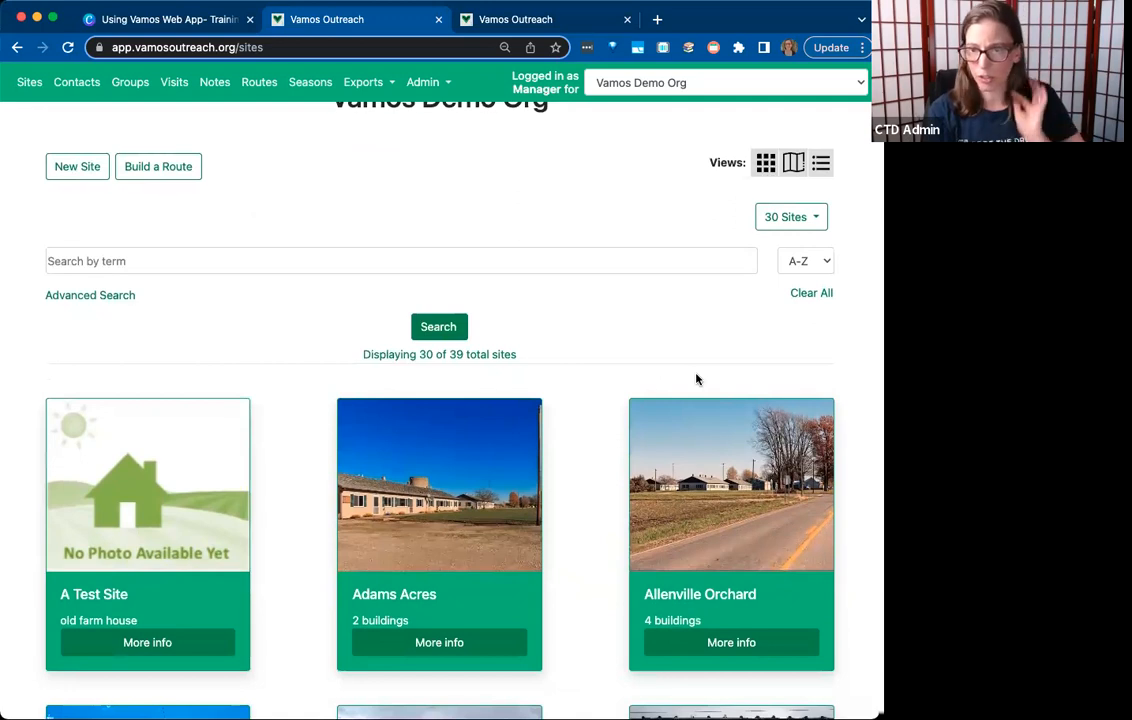
scroll(690, 379, "down", 1)
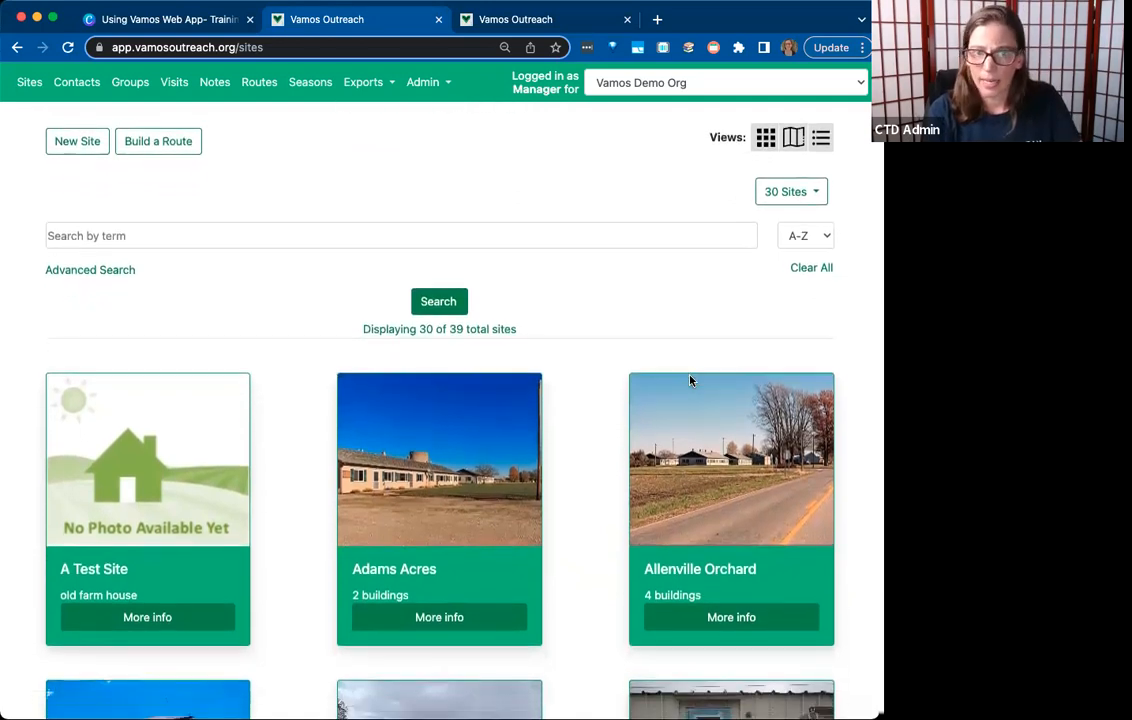
scroll(690, 379, "up", 2)
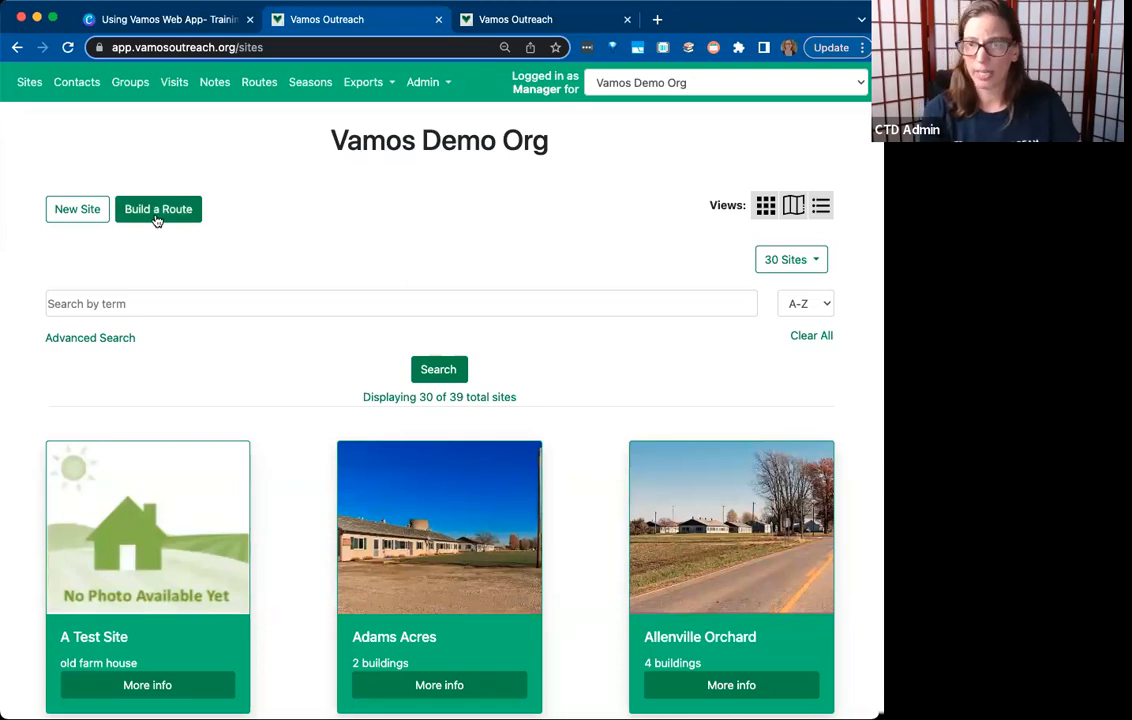
Open the new site form, review its fields down to the custom fields, and return to the Sites page
left_click(63, 219)
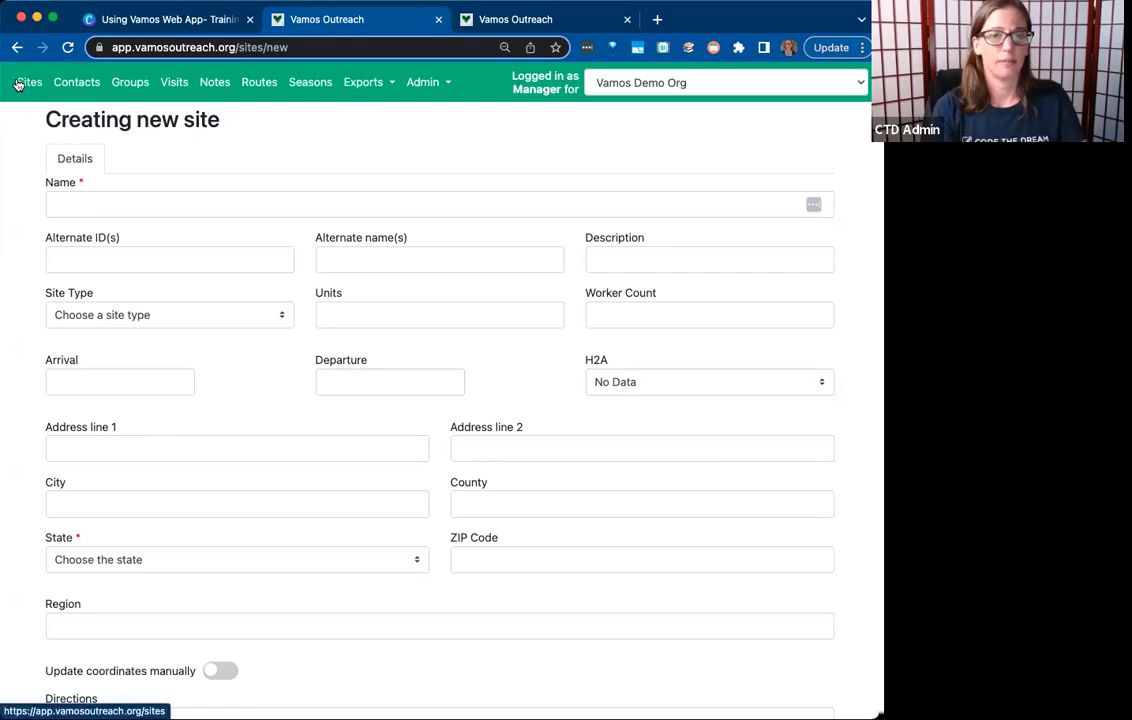
scroll(265, 312, "down", 5)
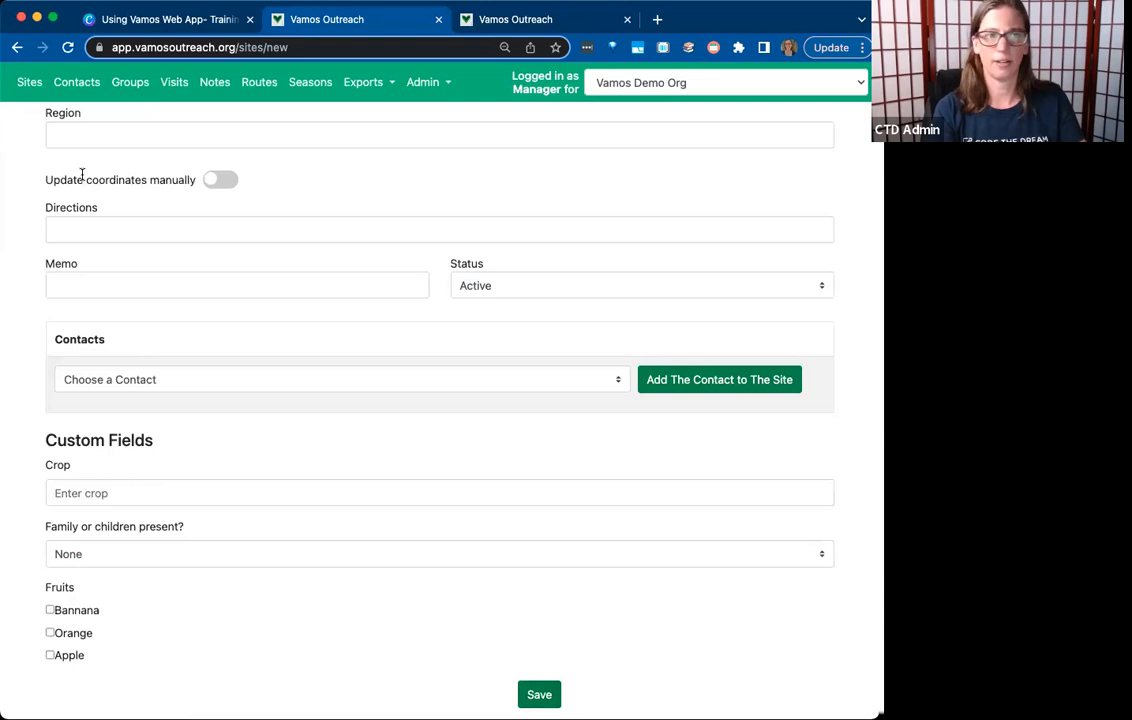
left_click(20, 81)
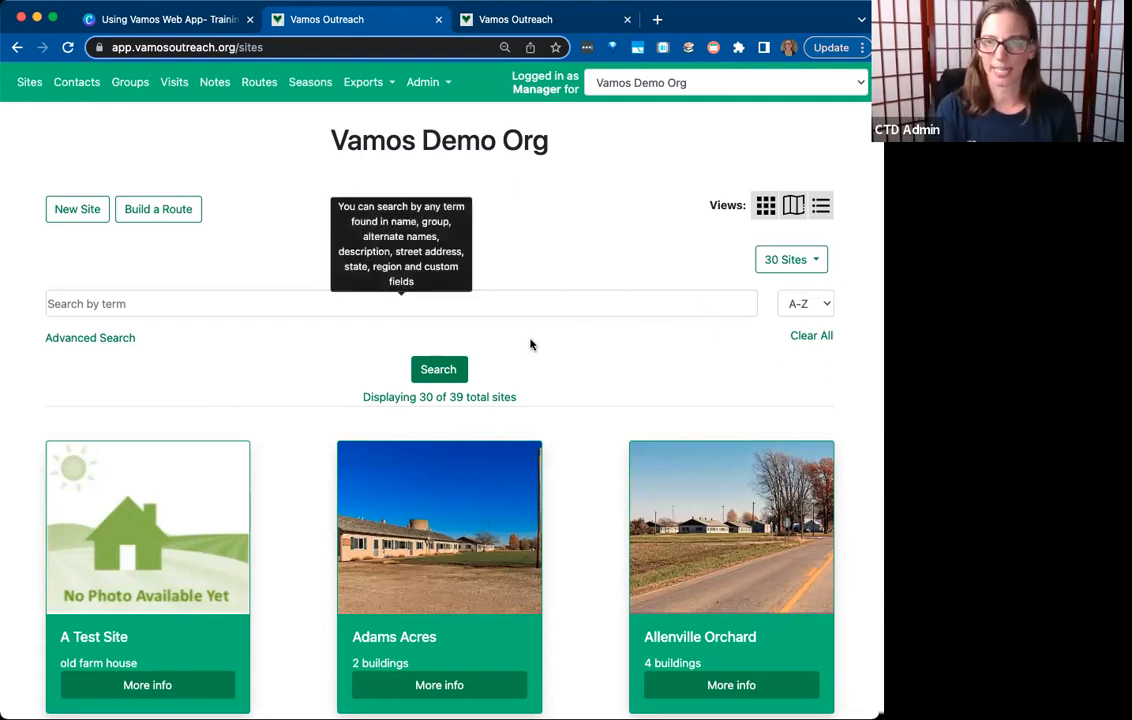
Show the sites as a table instead of cards and sort them by county in ascending order
scroll(262, 424, "down", 5)
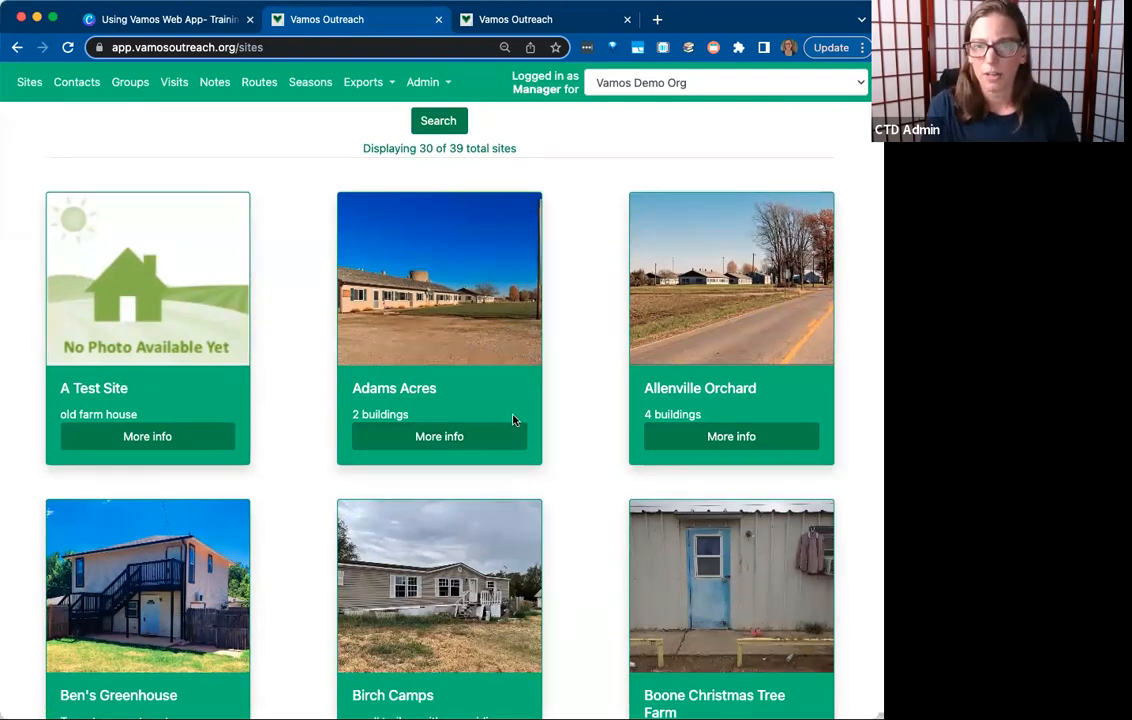
scroll(513, 419, "up", 3)
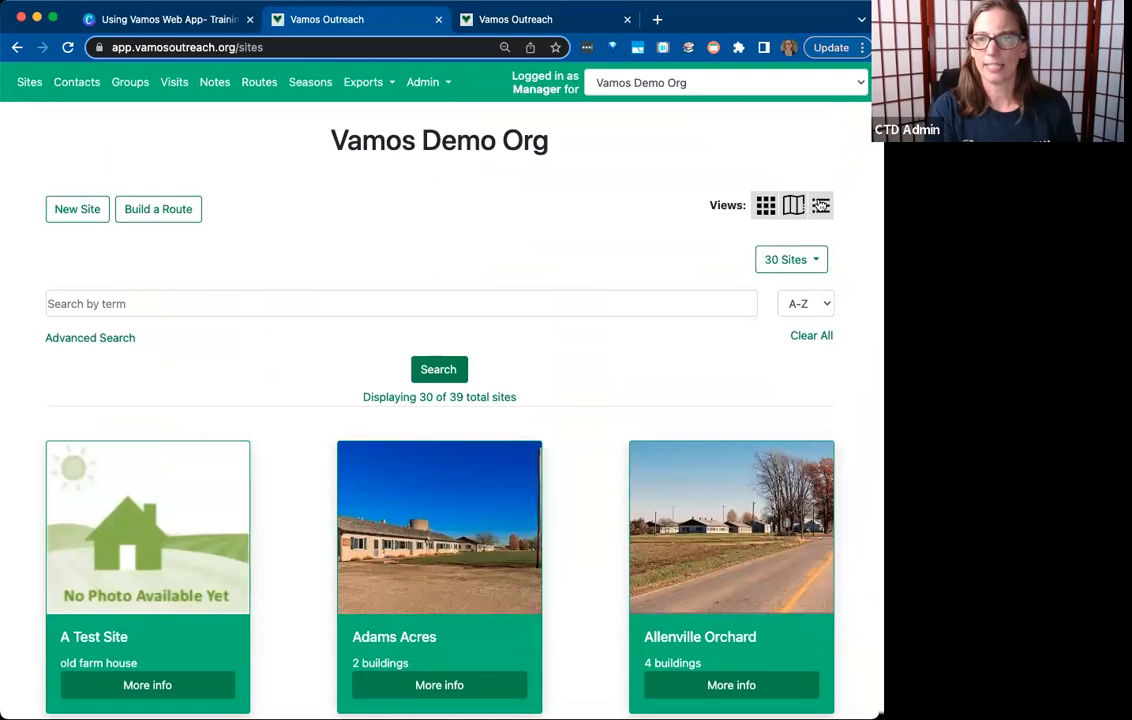
left_click(821, 206)
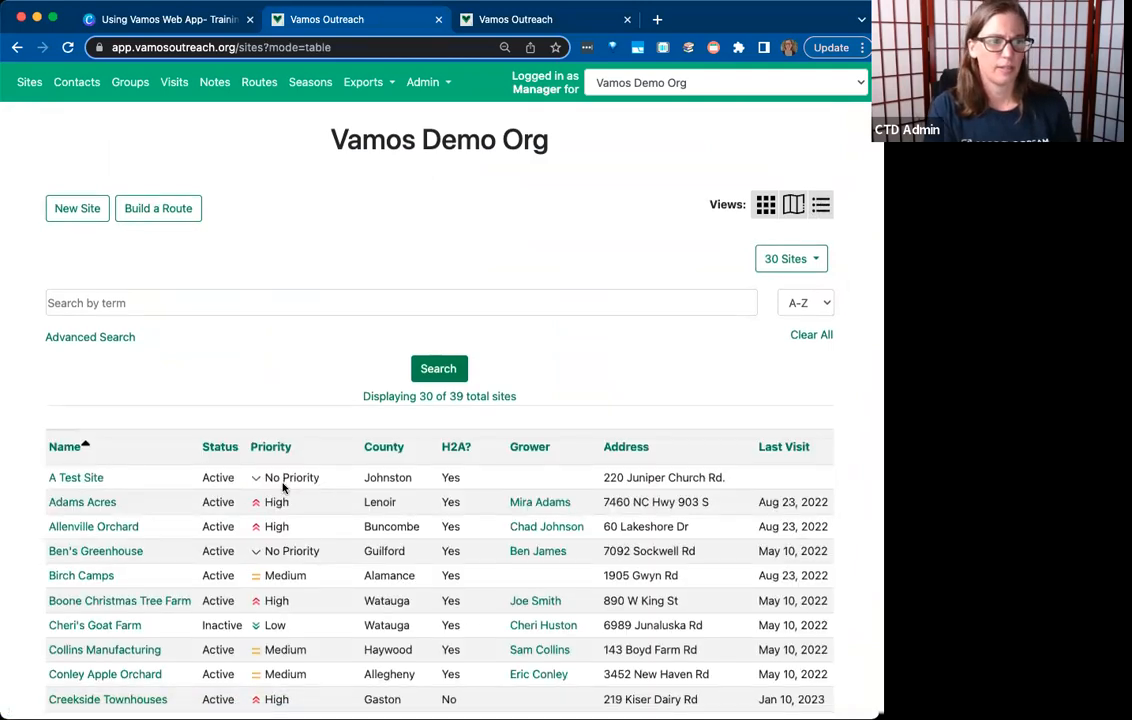
scroll(280, 280, "down", 3)
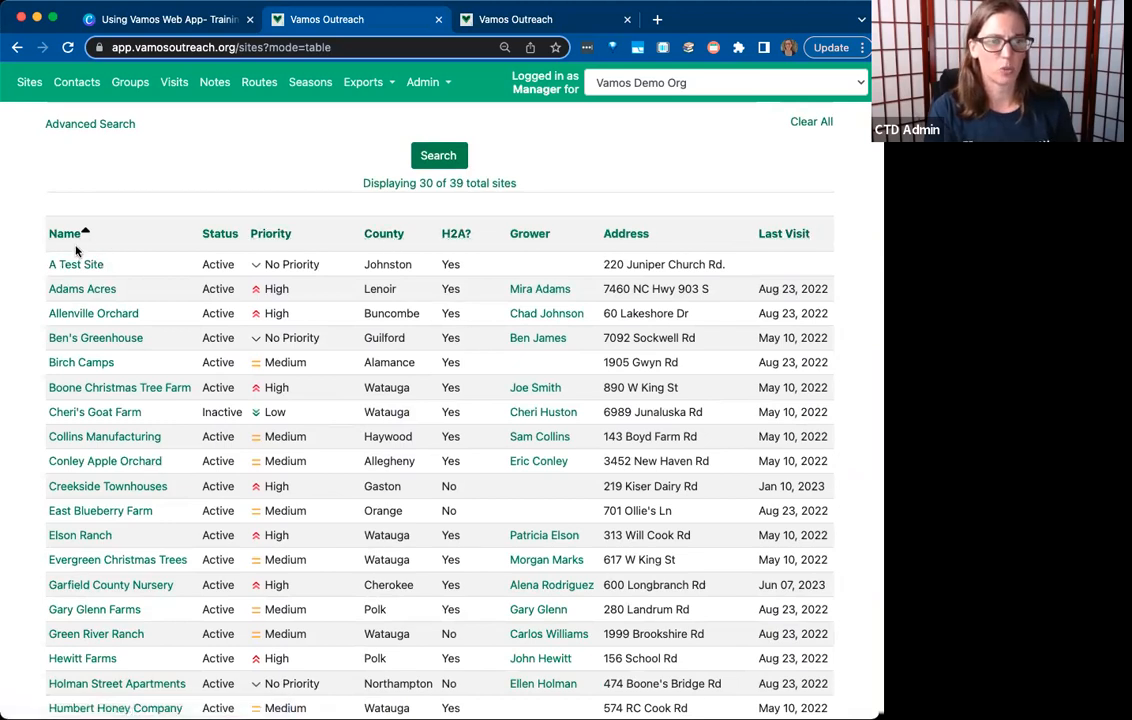
left_click(389, 236)
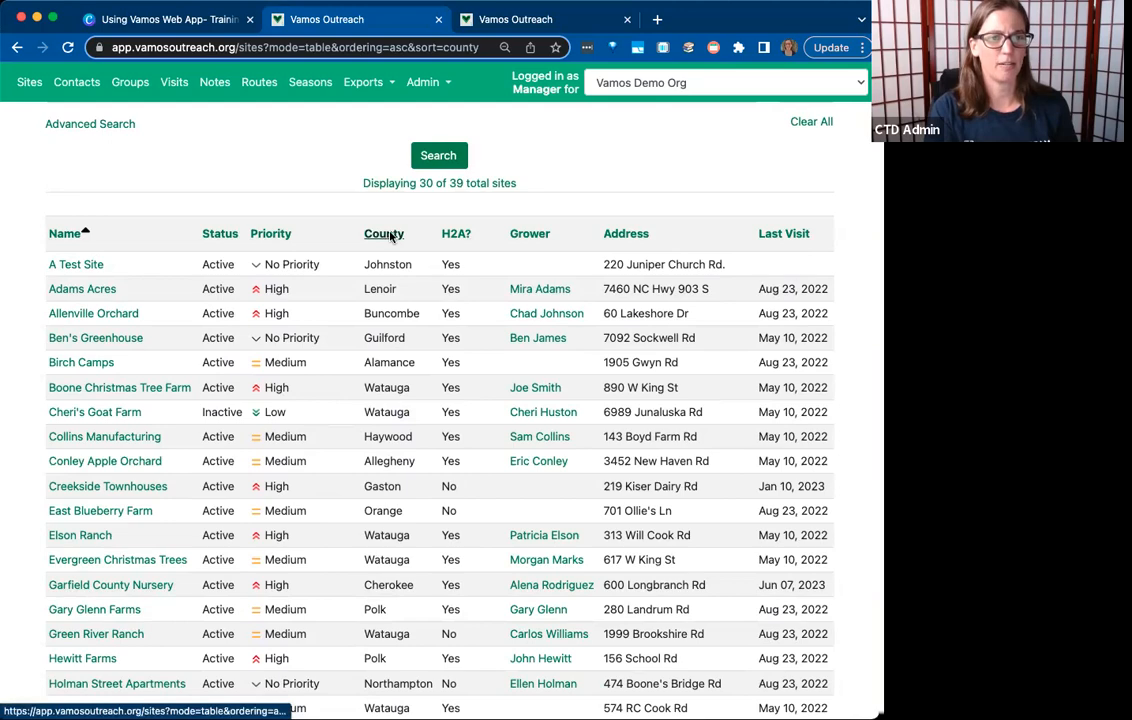
scroll(409, 596, "down", 5)
scroll(409, 598, "up", 5)
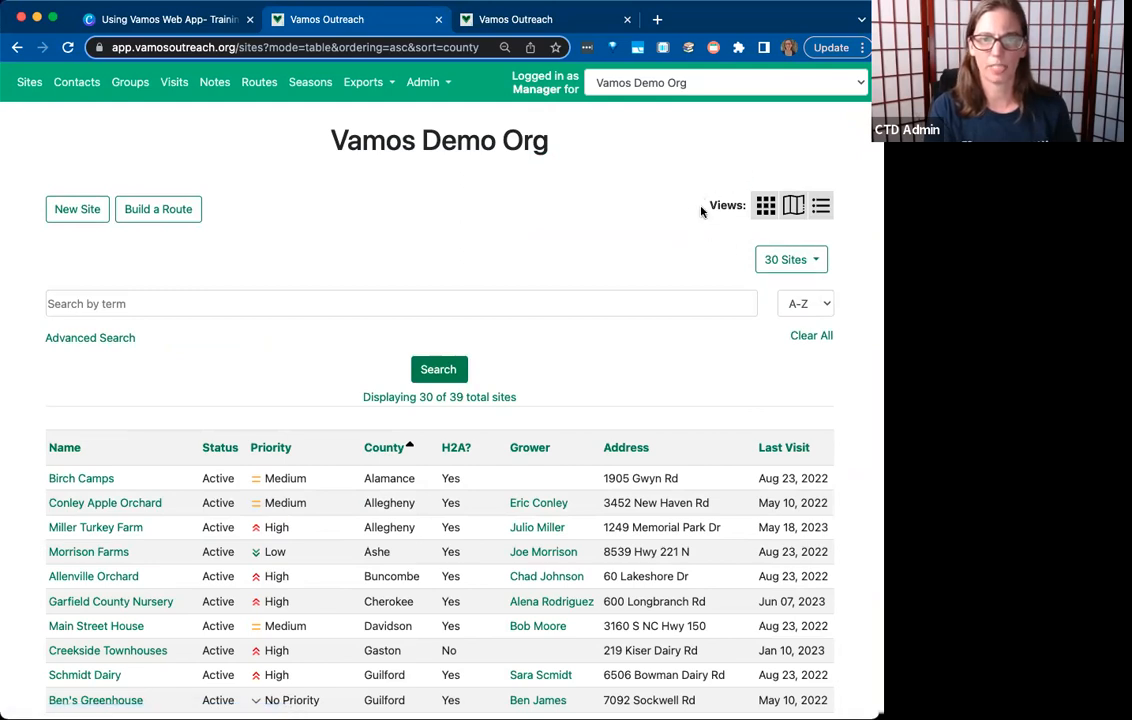
Show the sites on the map and display the map legend's explanation
left_click(792, 206)
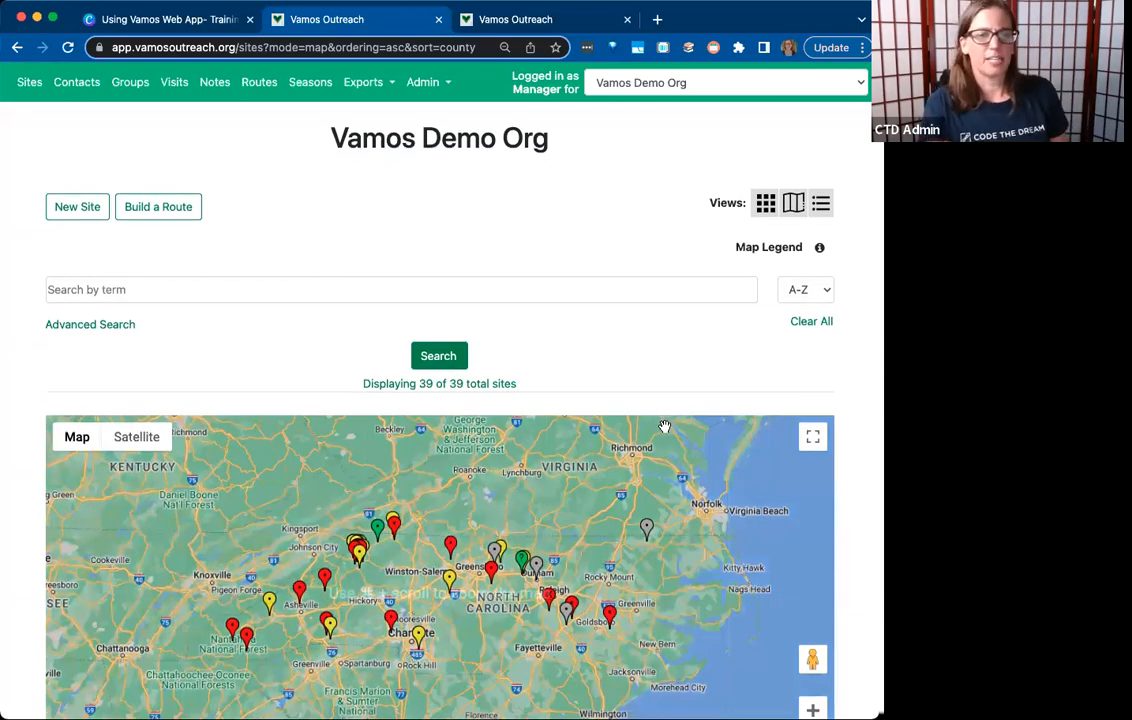
scroll(611, 569, "down", 3)
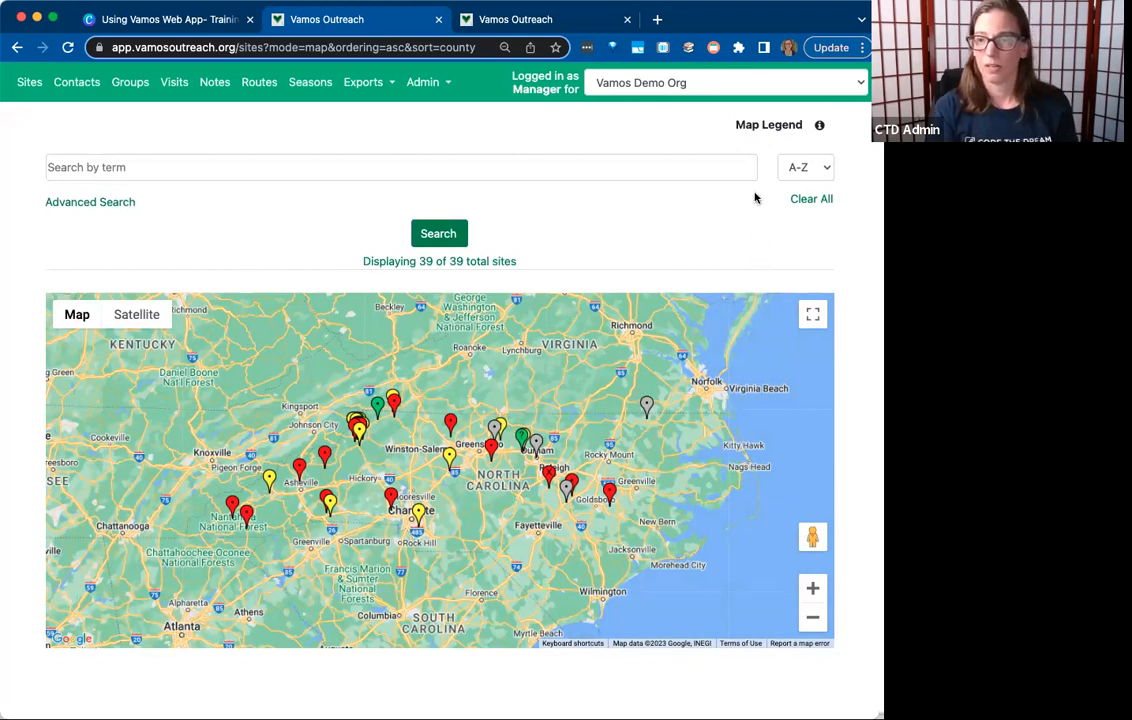
mouse_move(823, 128)
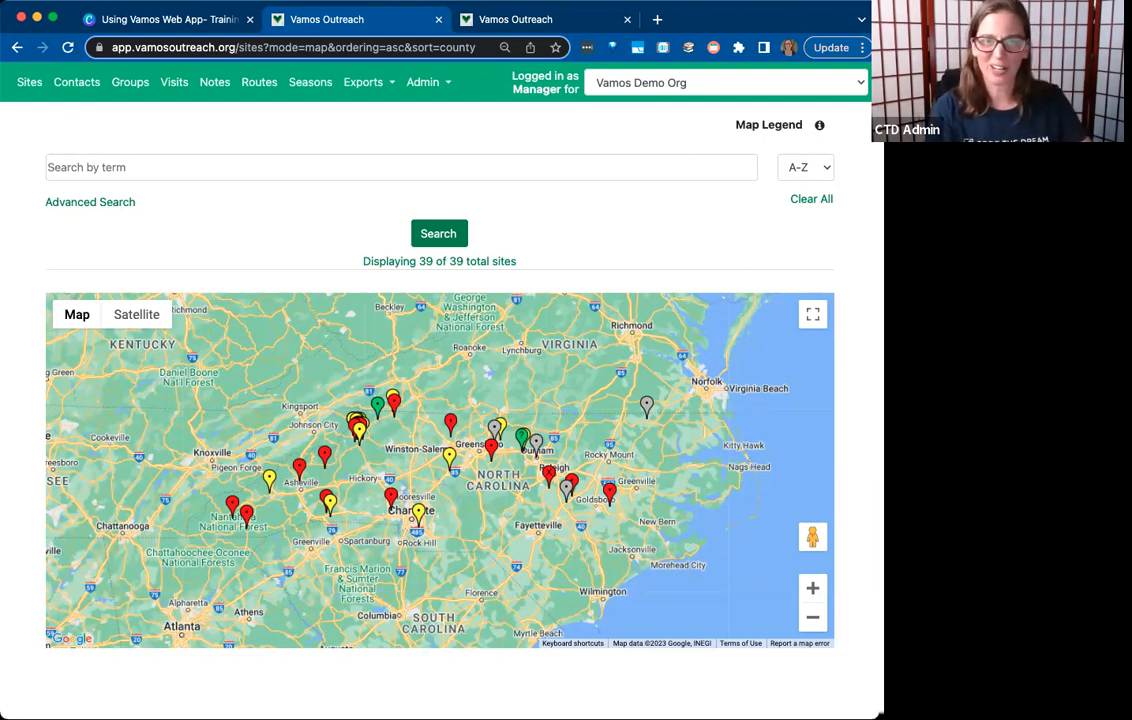
Switch to the Canva training presentation and advance to the "Vamos Sites Page: Take Aways" slide
left_click(185, 27)
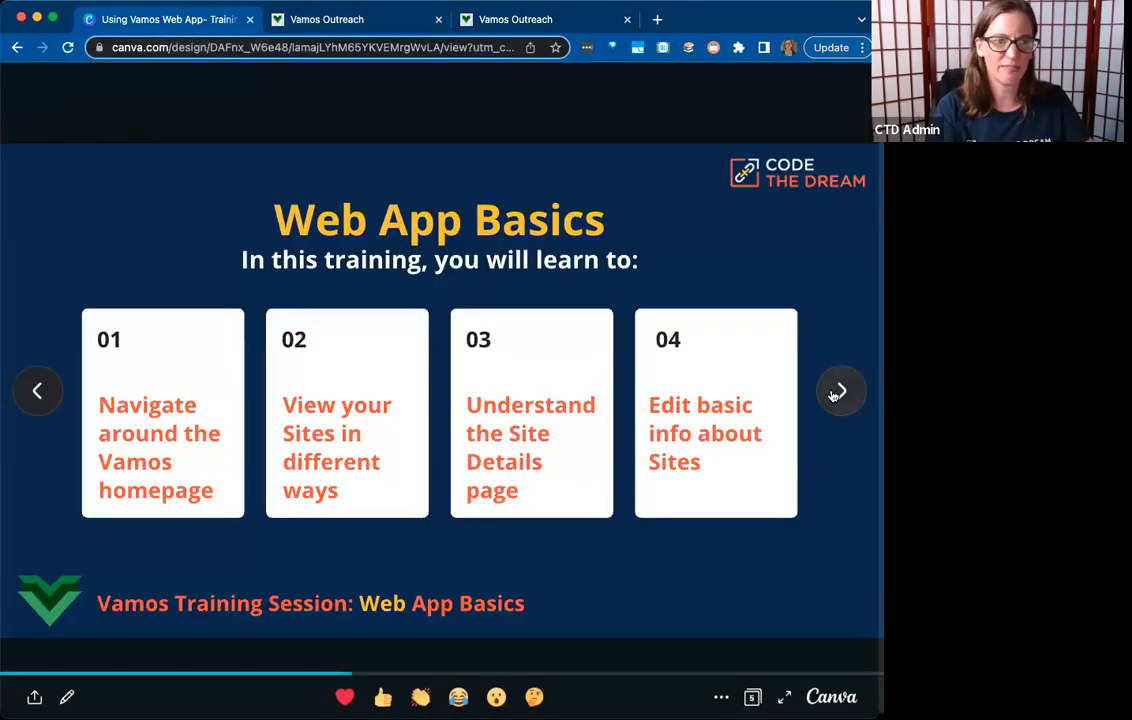
left_click(838, 392)
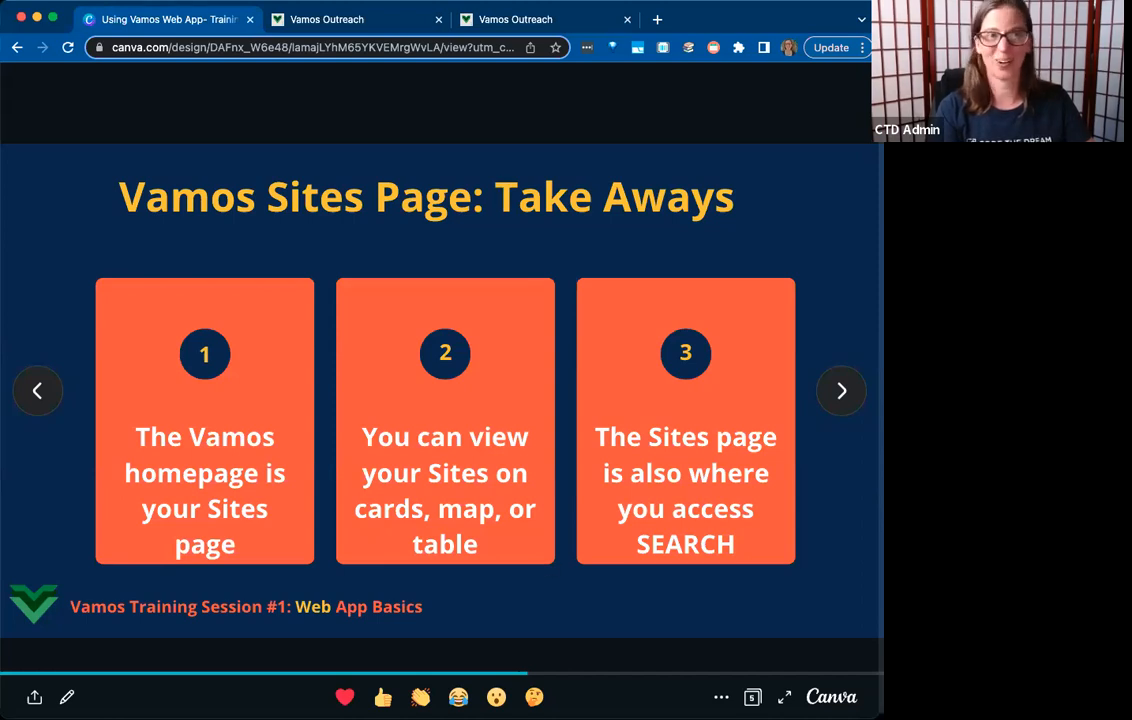
Return to the Sites page in Vamos Outreach and view the sites as cards, as a table and on the map
left_click(339, 35)
left_click(29, 82)
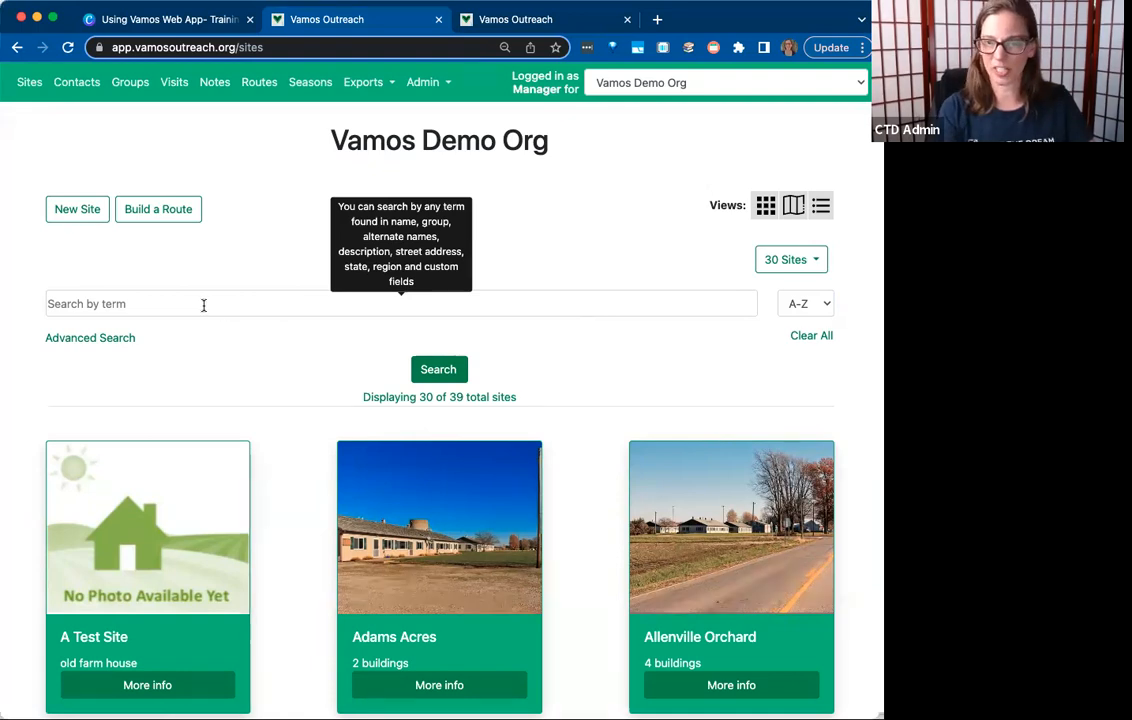
scroll(248, 609, "down", 3)
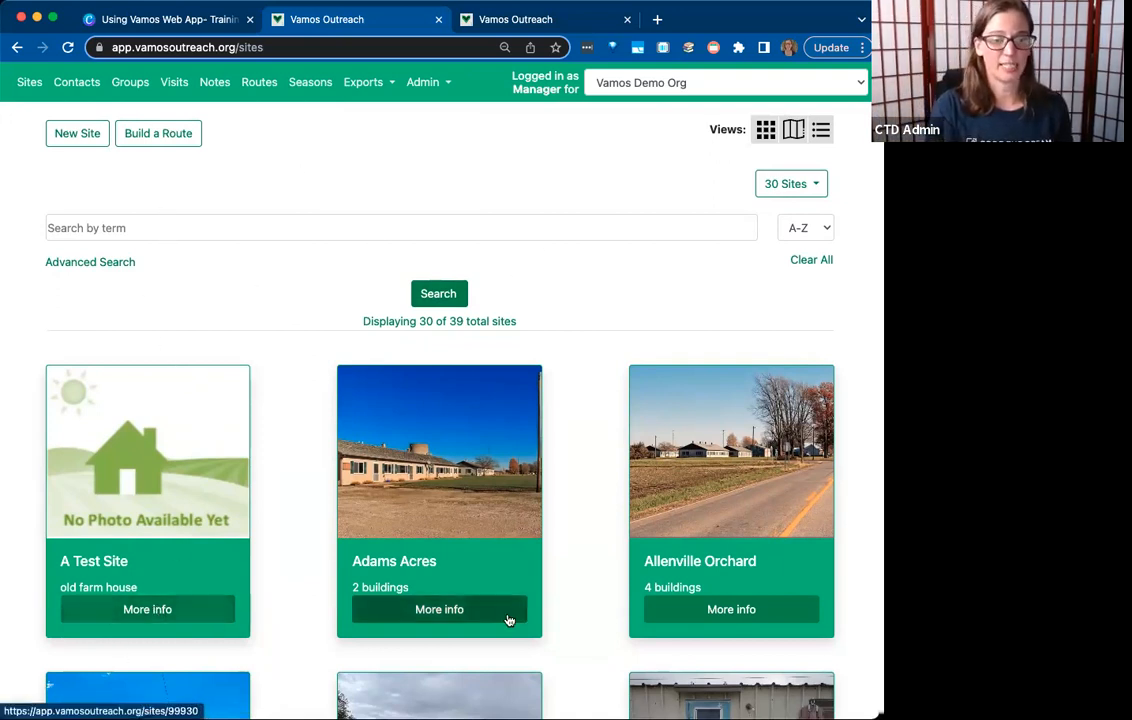
left_click(821, 131)
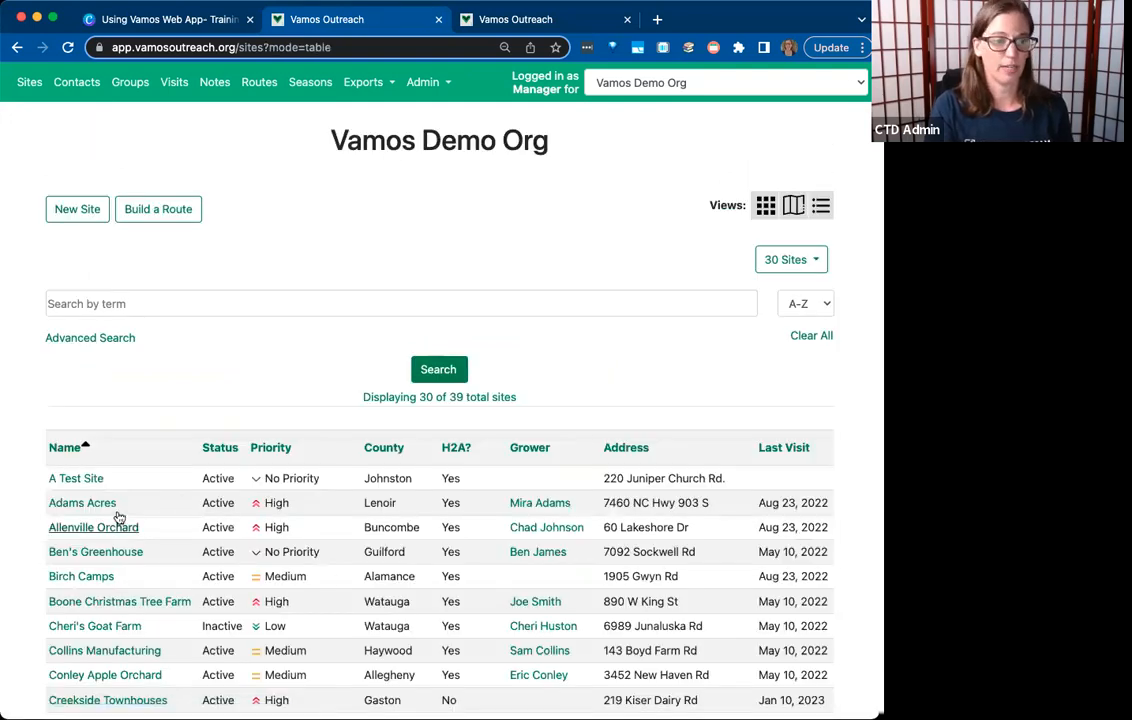
left_click(796, 208)
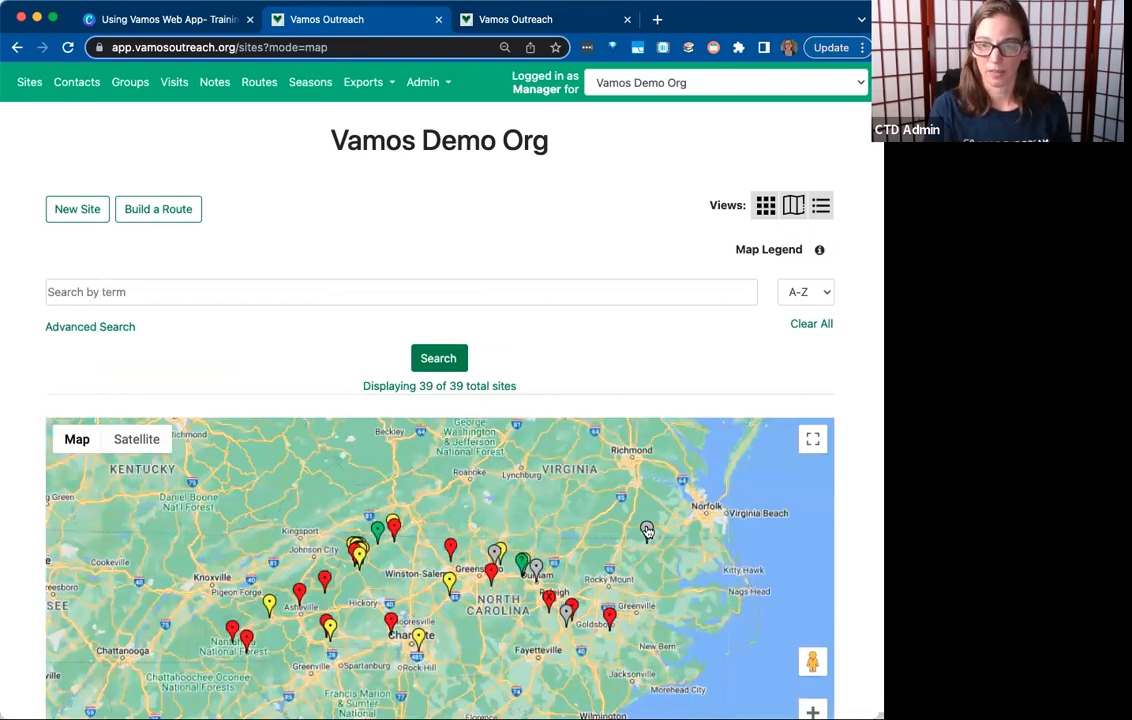
Expand the advanced search filters and search the sites for the term "Garfield"
left_click(89, 291)
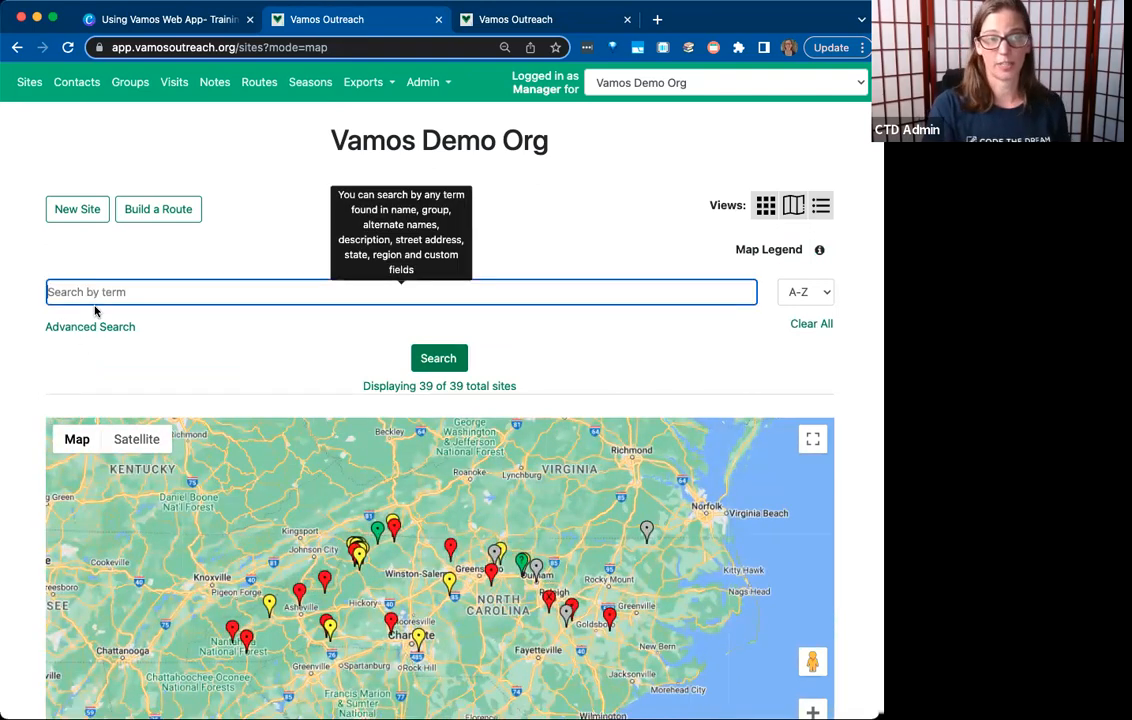
left_click(112, 328)
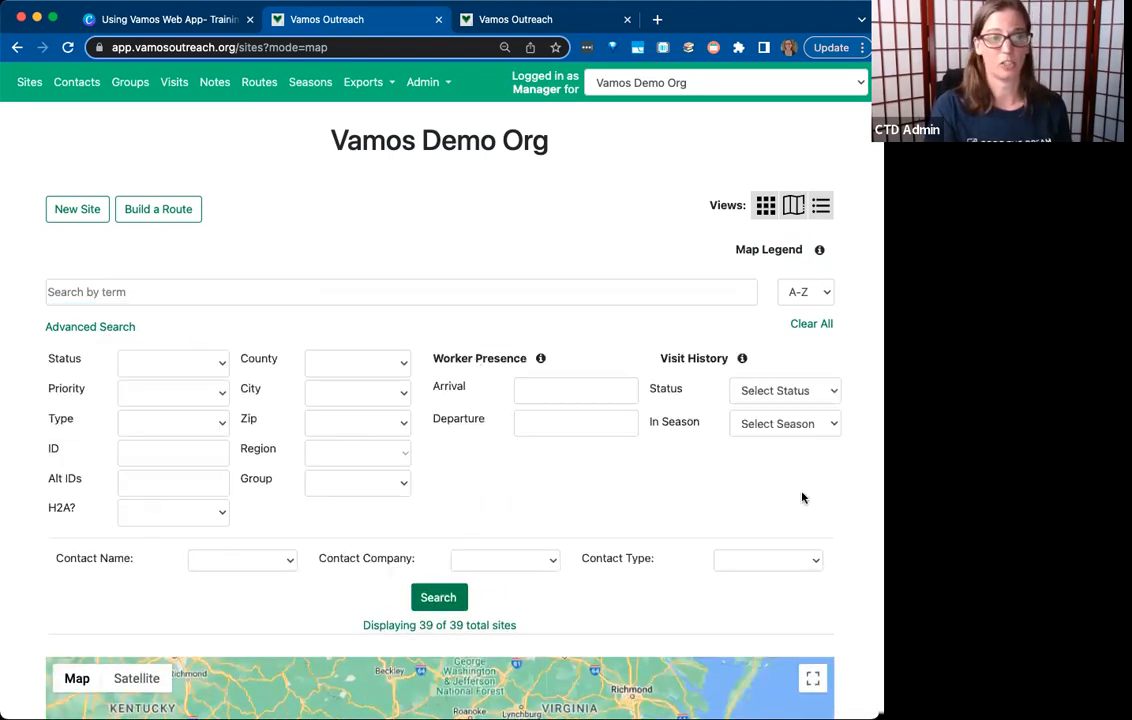
left_click(104, 291)
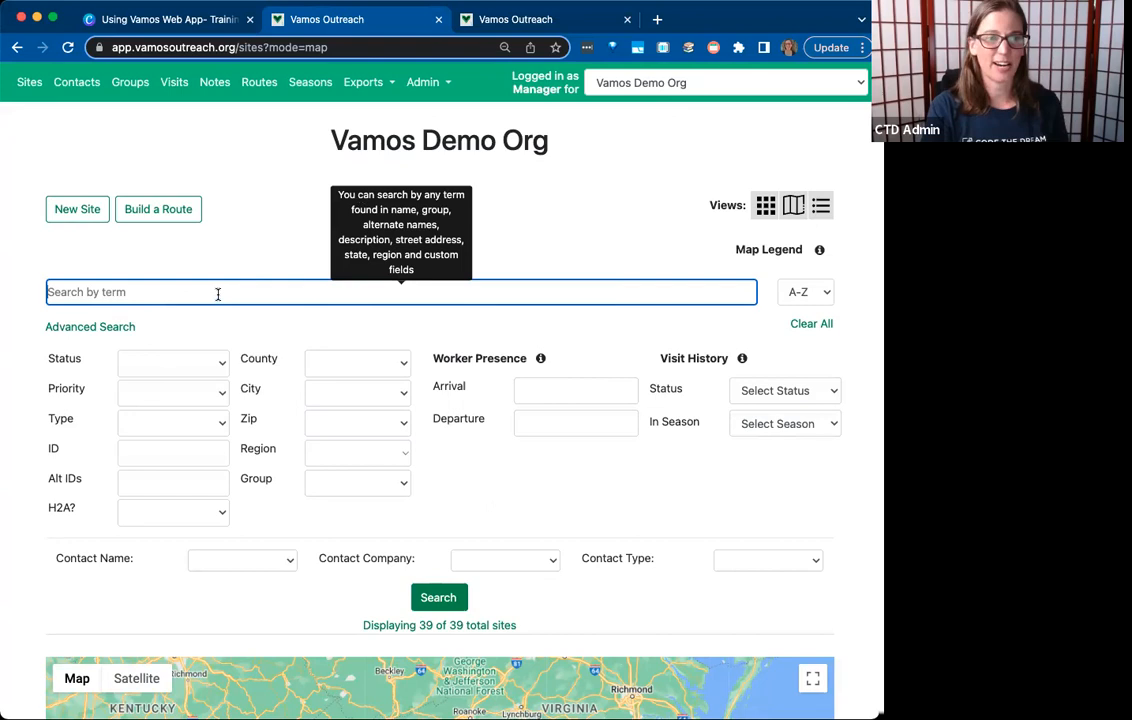
type("Garfield")
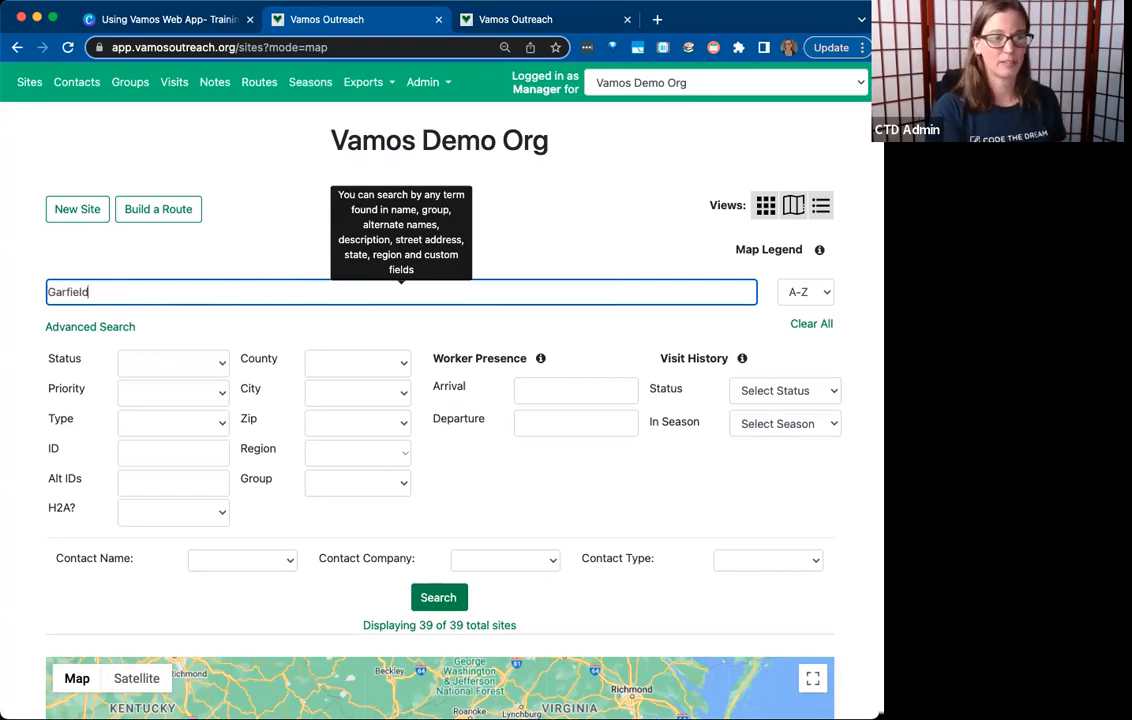
key("Return")
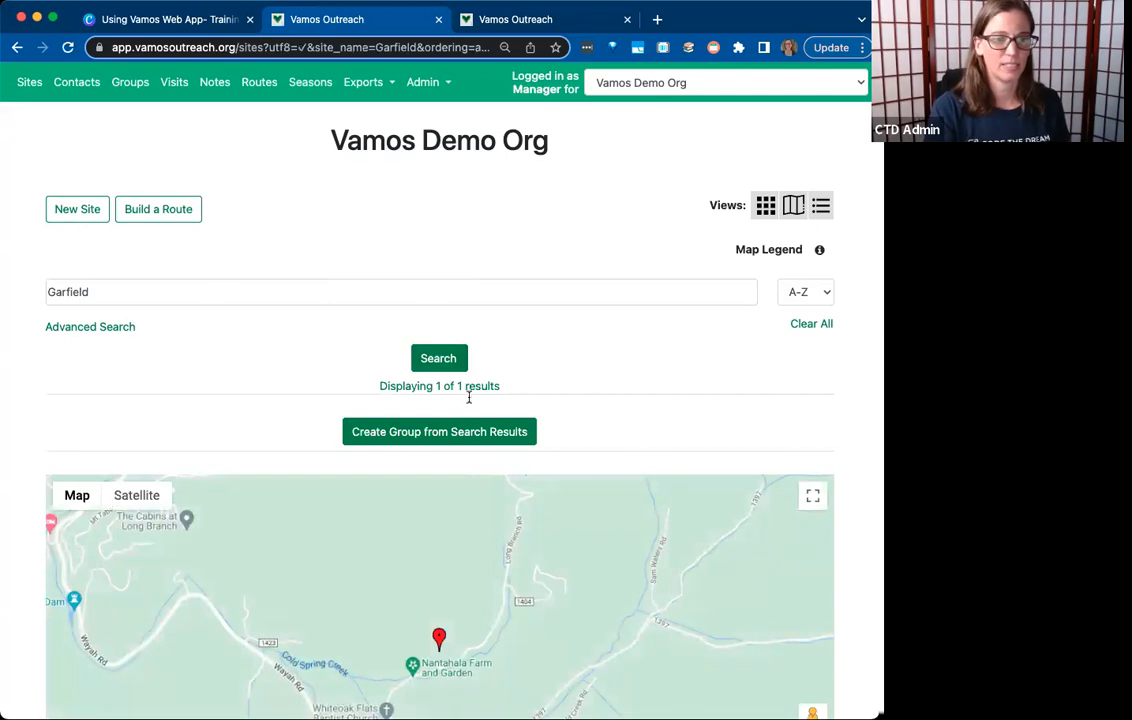
Show the search results as cards and open the details page of Garfield County Nursery
scroll(500, 624, "down", 1)
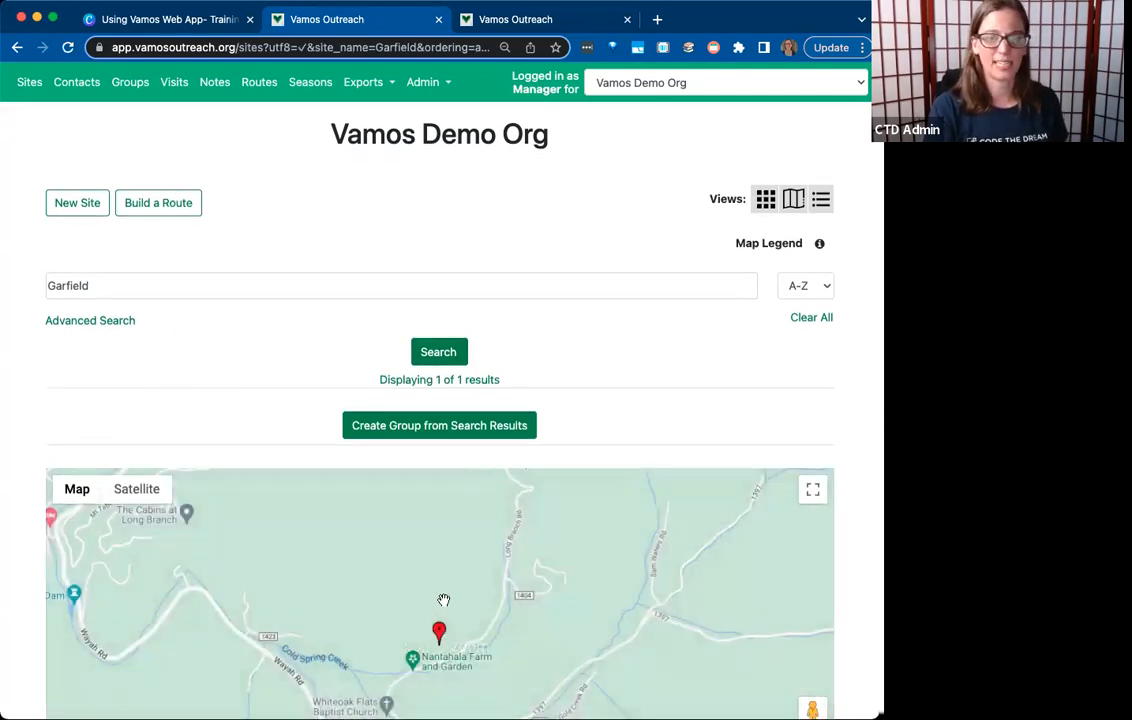
left_click(765, 199)
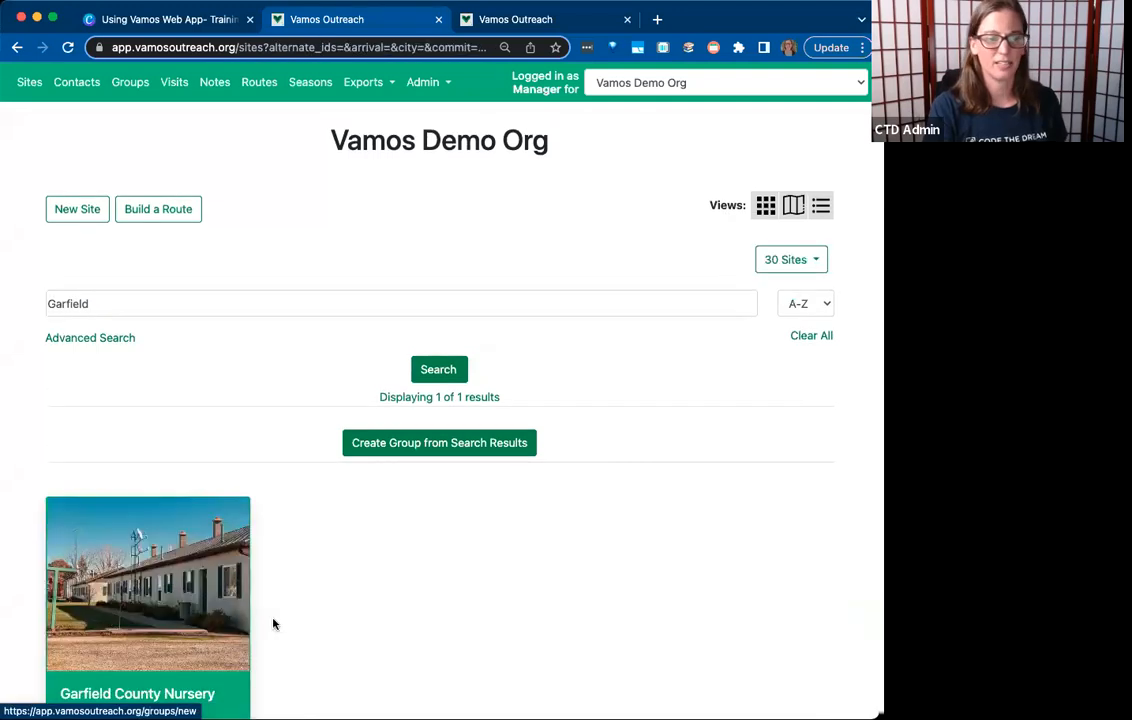
scroll(273, 624, "down", 2)
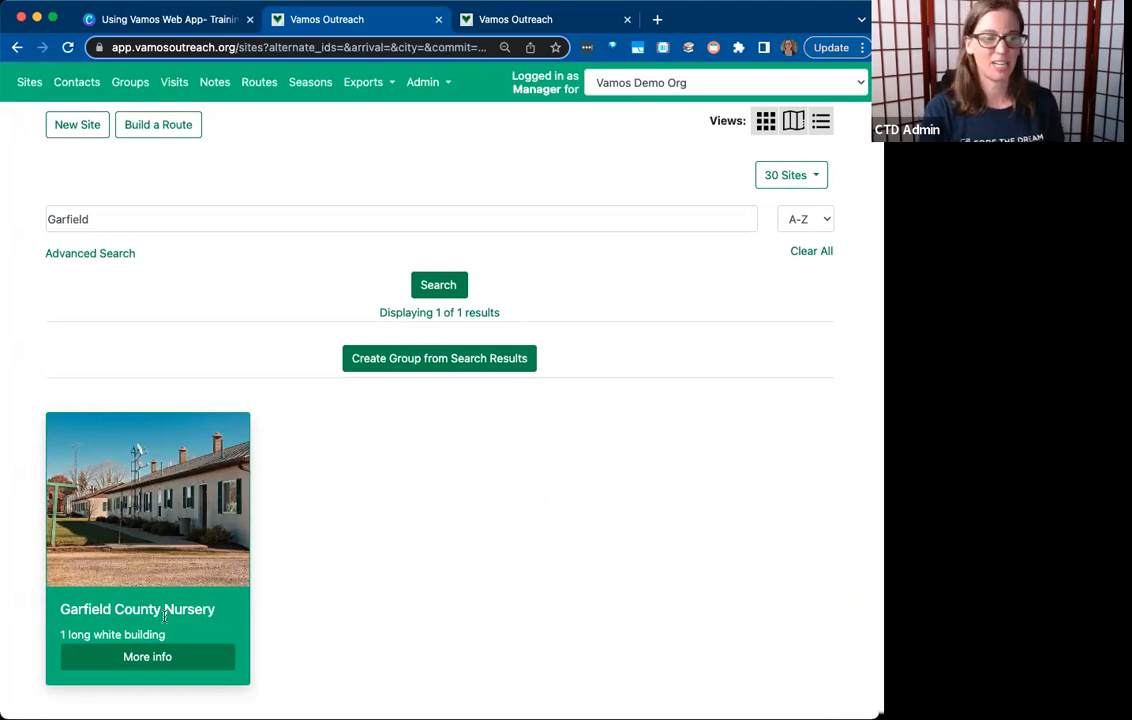
left_click(145, 659)
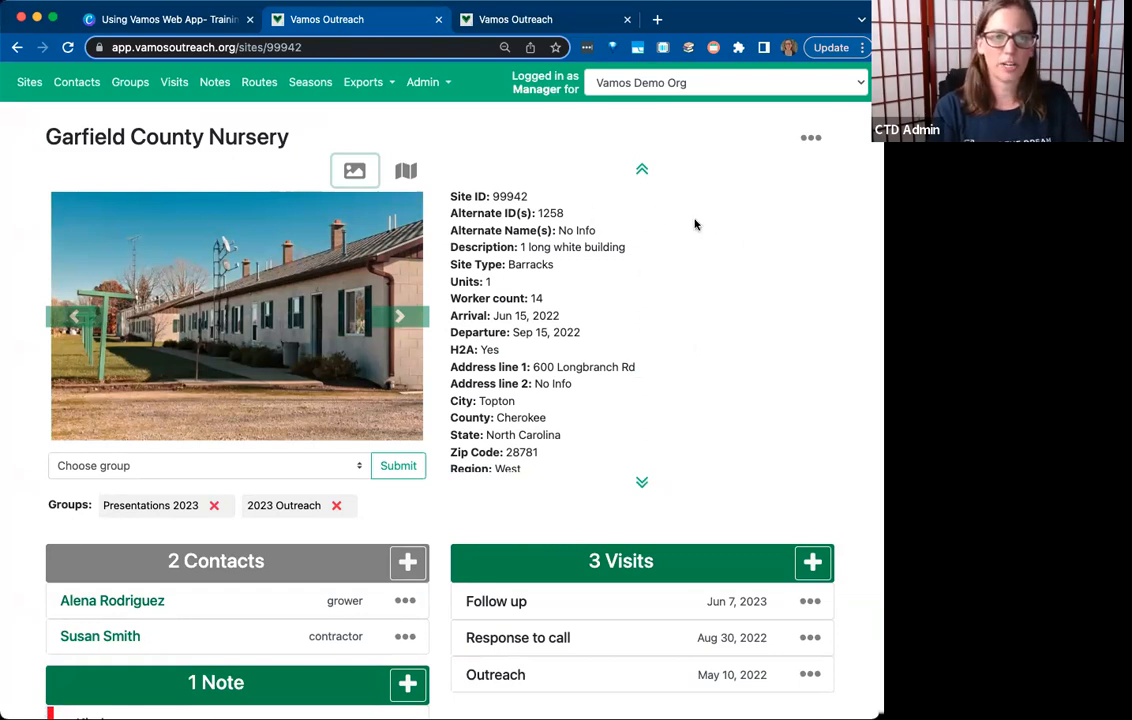
Read through Garfield County Nursery's site information, from the site ID down to the custom fields
scroll(620, 230, "down", 3)
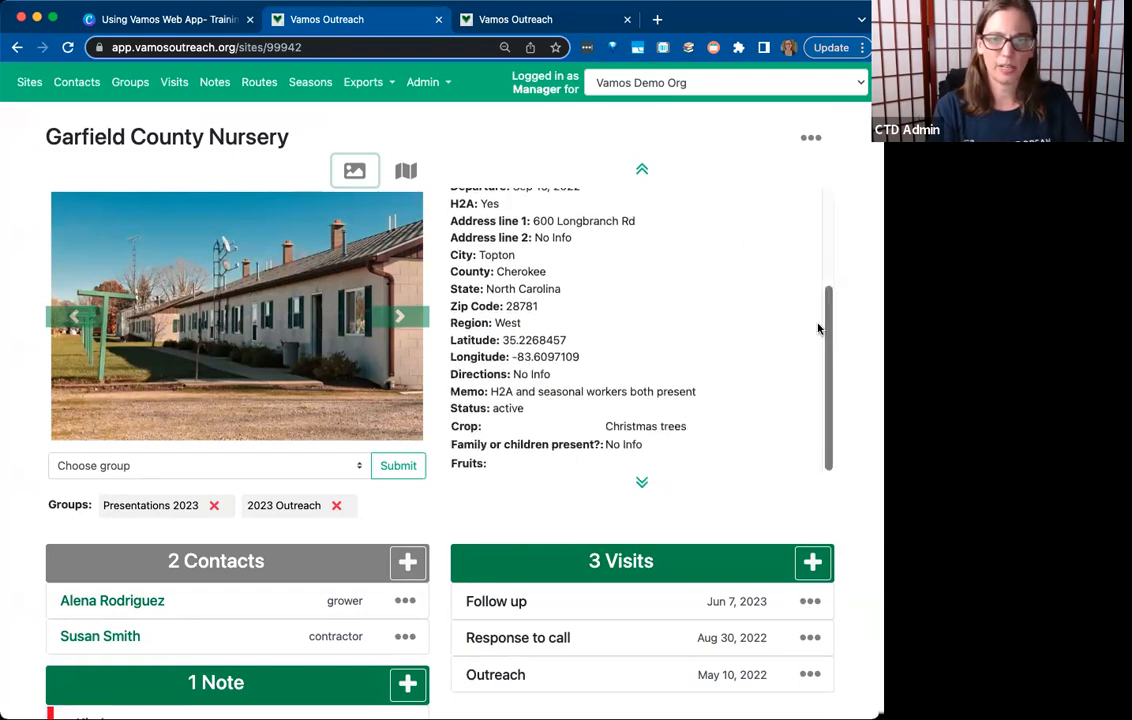
scroll(817, 190, "up", 3)
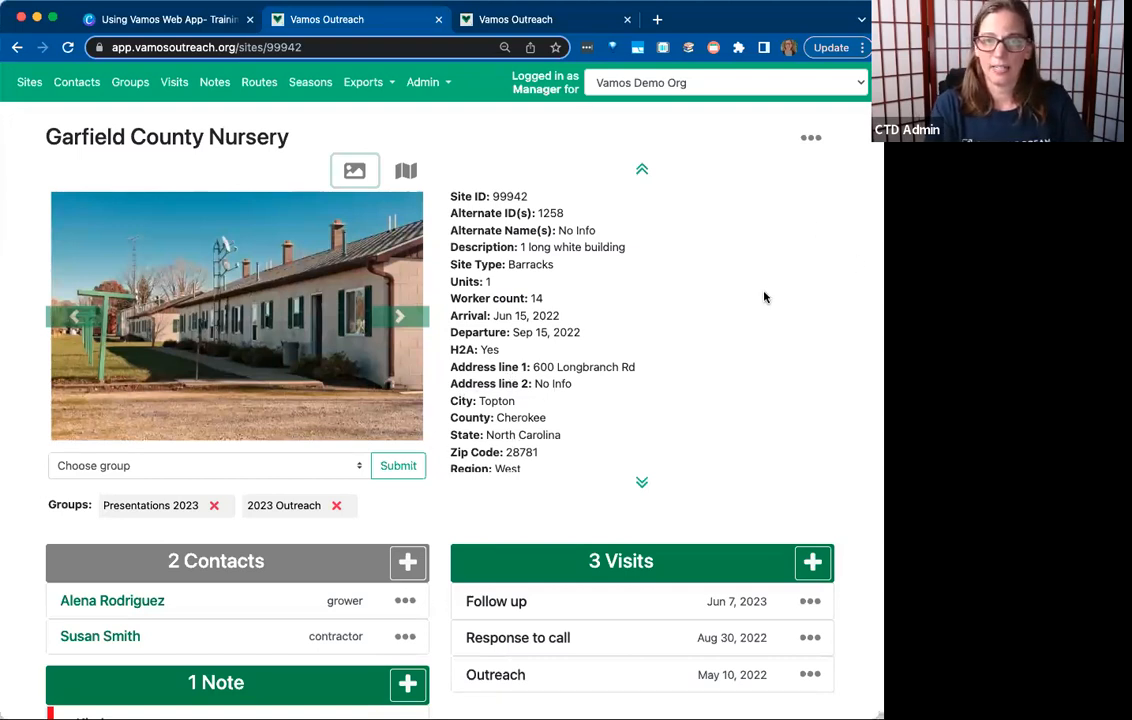
scroll(677, 273, "down", 3)
left_click_drag(828, 316, 845, 376)
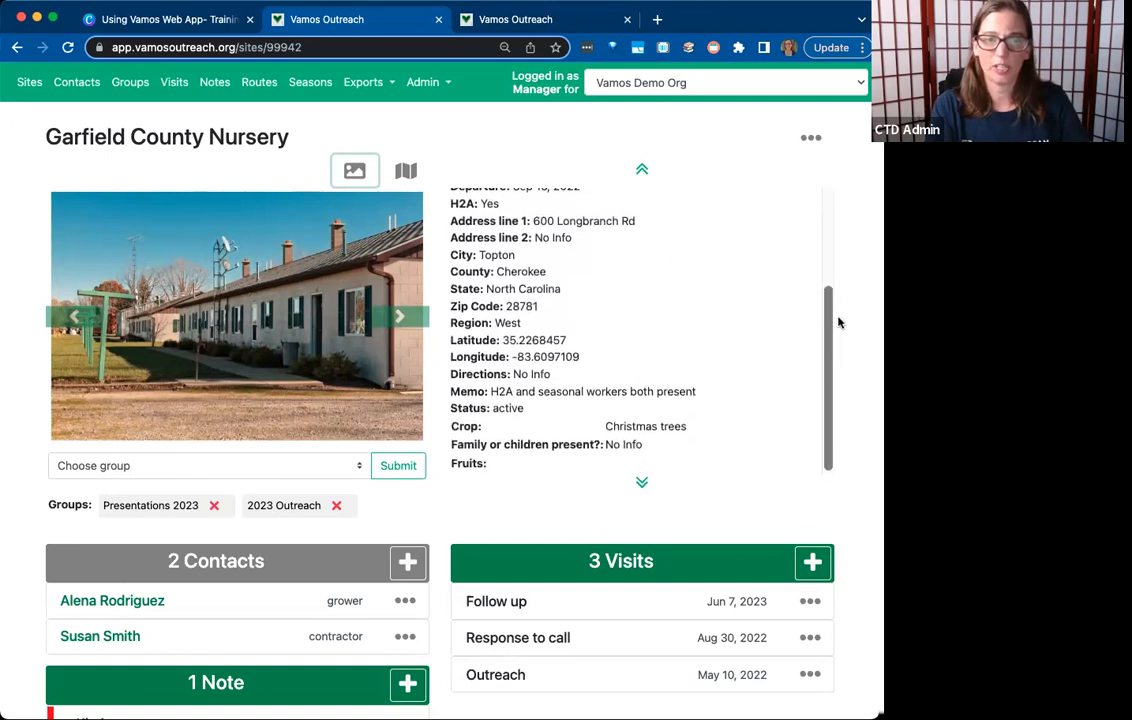
Examine the site's status and its custom fields for crop, family or children present, and fruits
left_click_drag(839, 322, 824, 205)
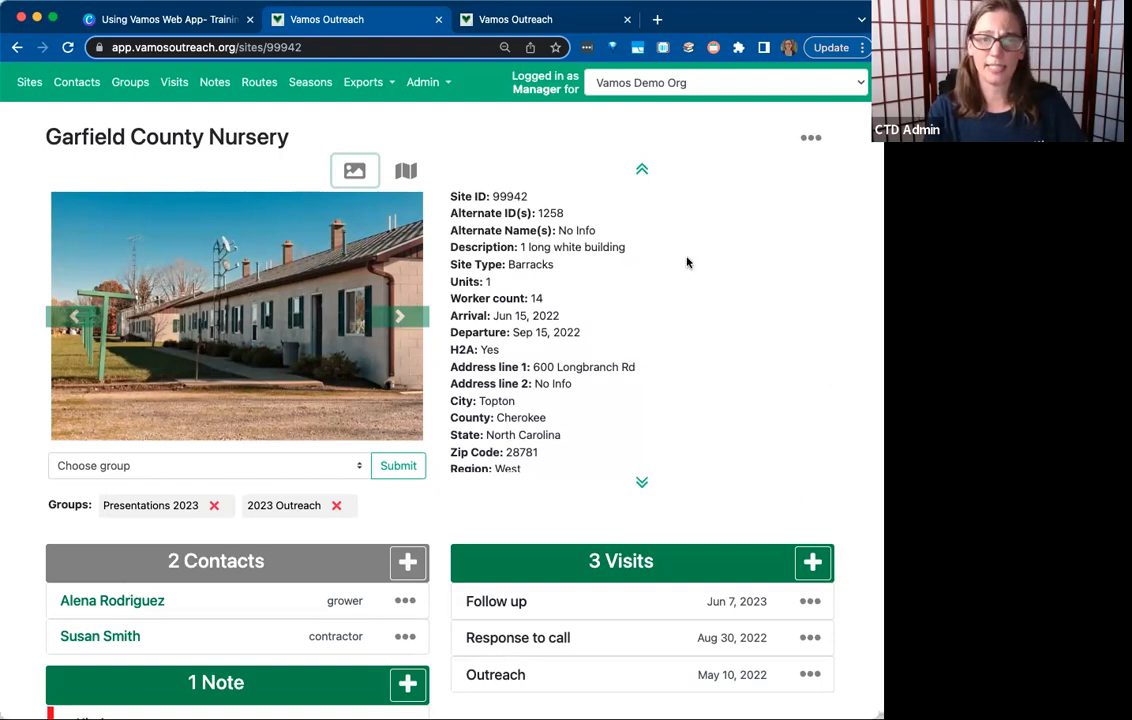
scroll(715, 275, "down", 3)
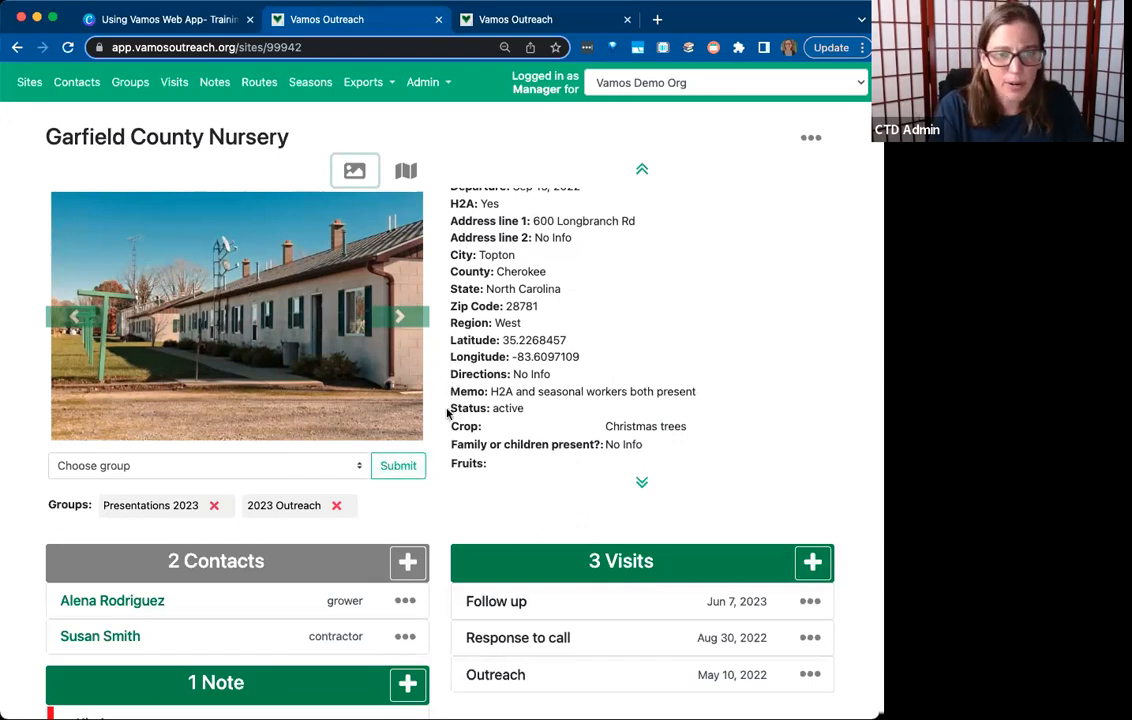
left_click_drag(450, 408, 525, 413)
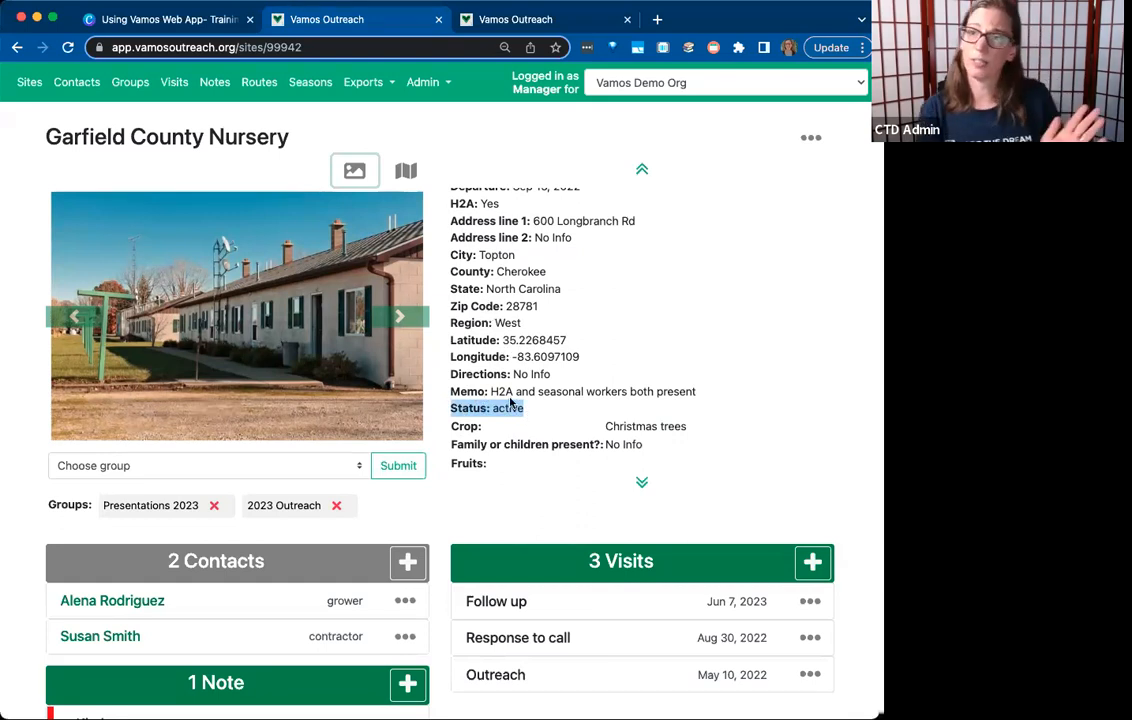
left_click(465, 427)
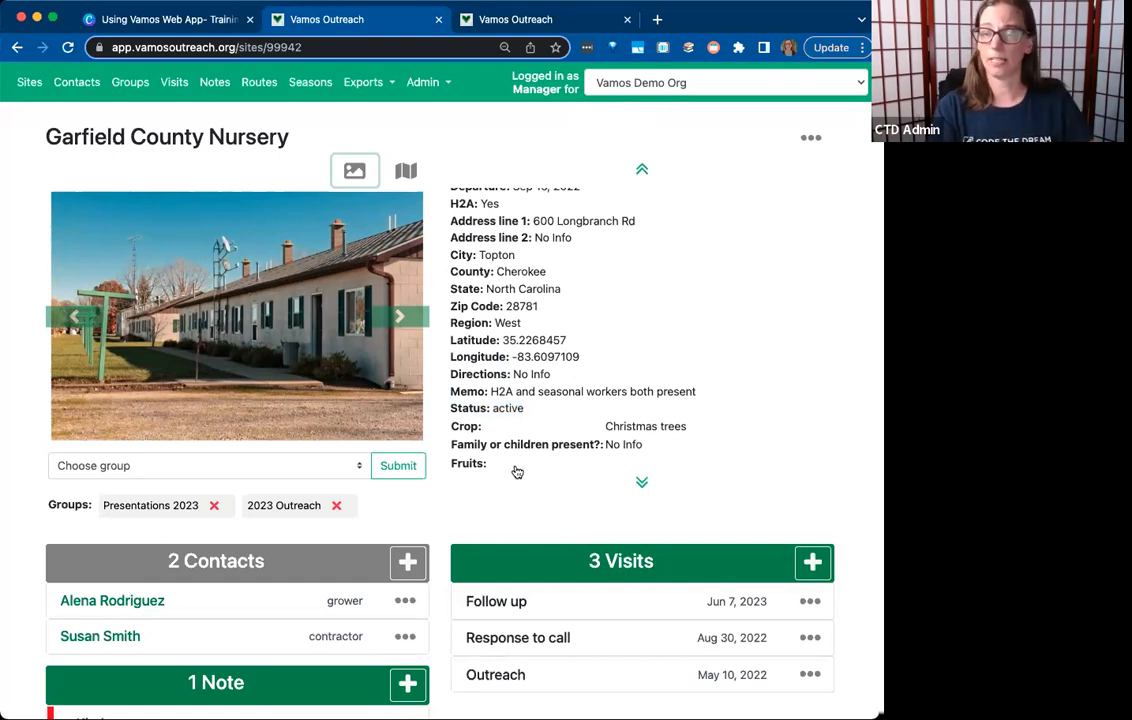
left_click_drag(451, 430, 522, 453)
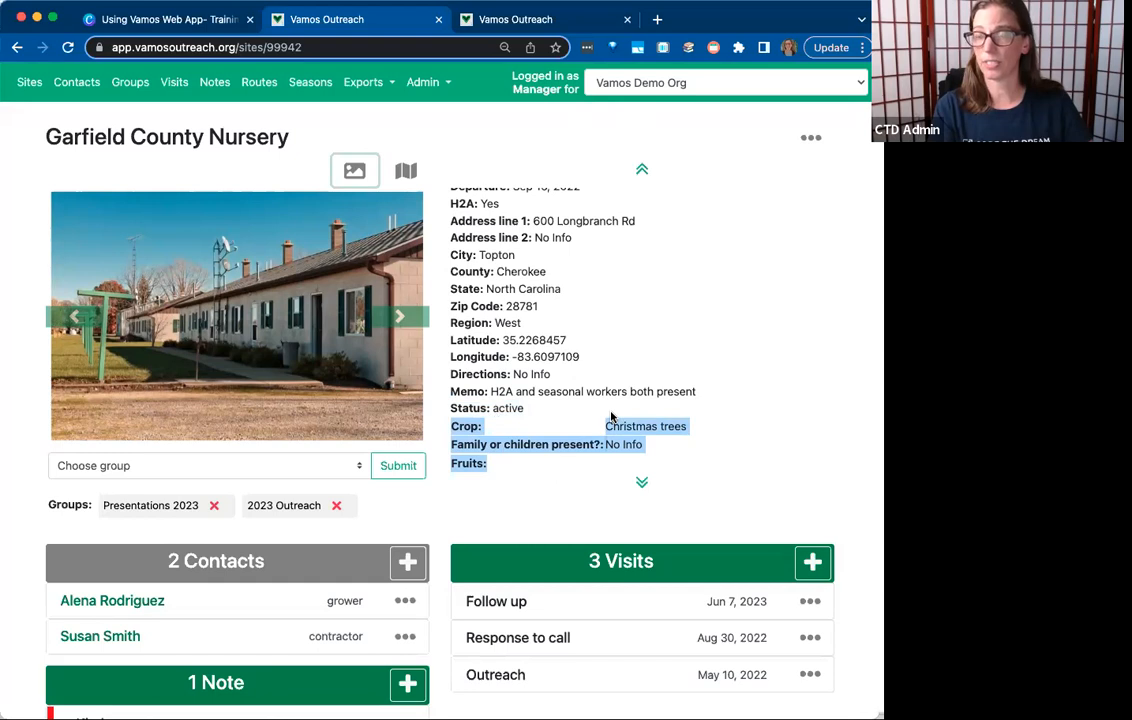
Look up where custom fields are managed among the admin options, staying on the site's details page
left_click_drag(461, 106, 466, 50)
left_click(673, 268)
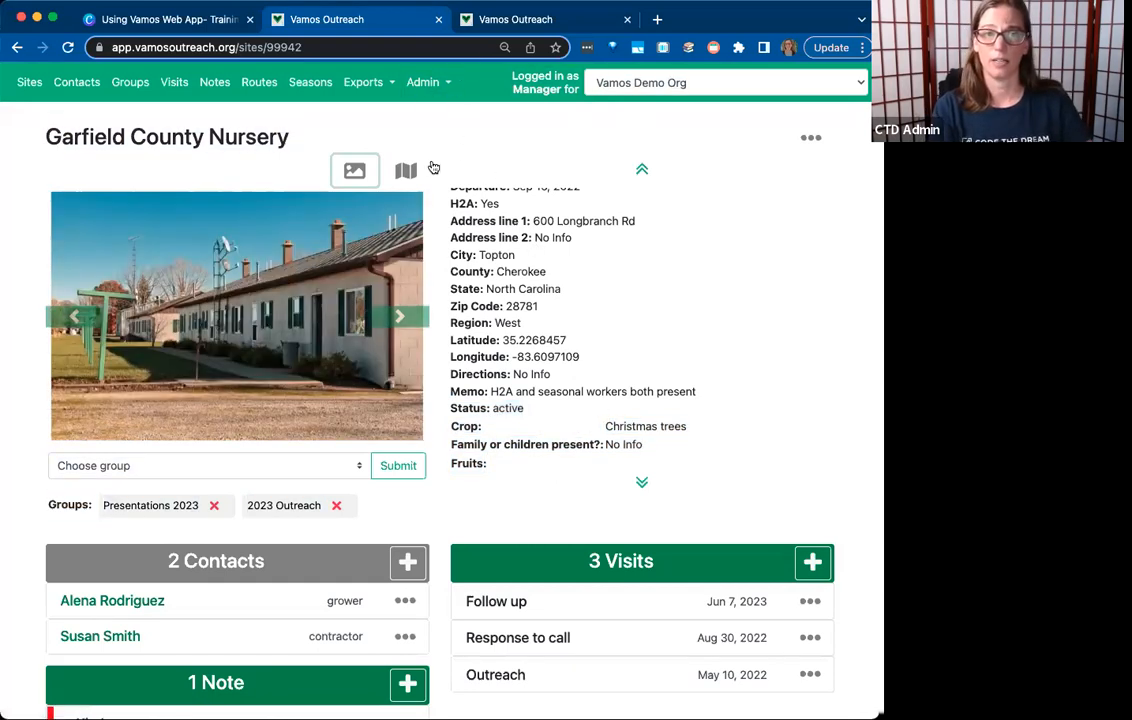
left_click(428, 83)
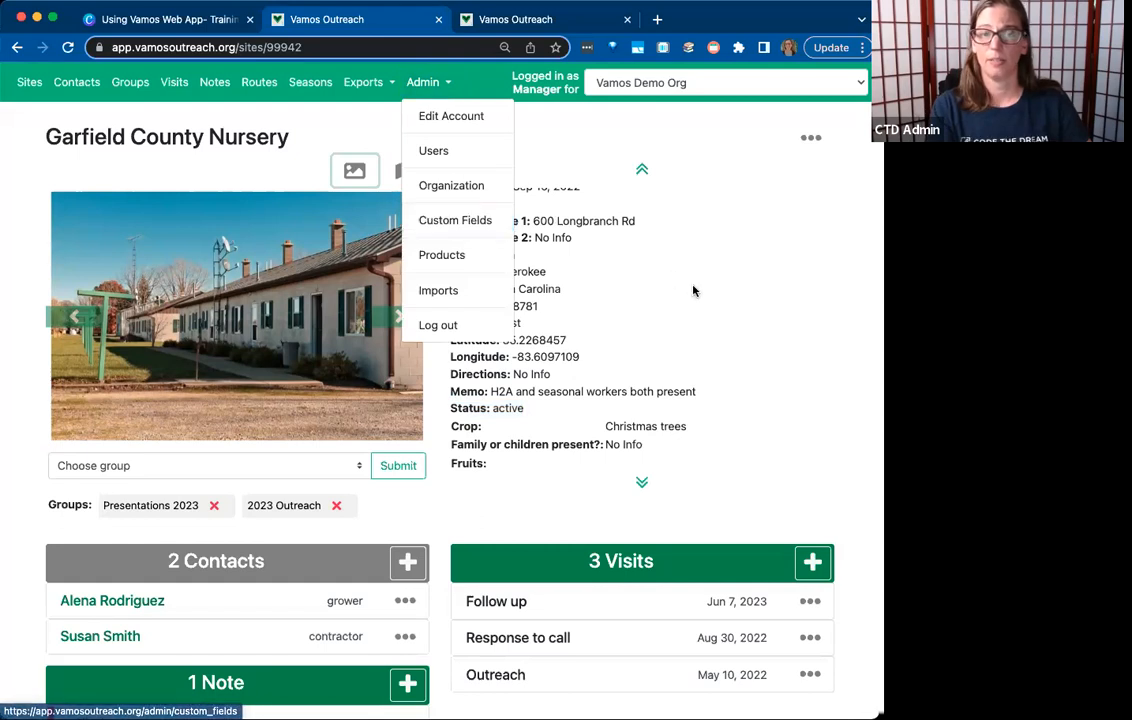
left_click(620, 304)
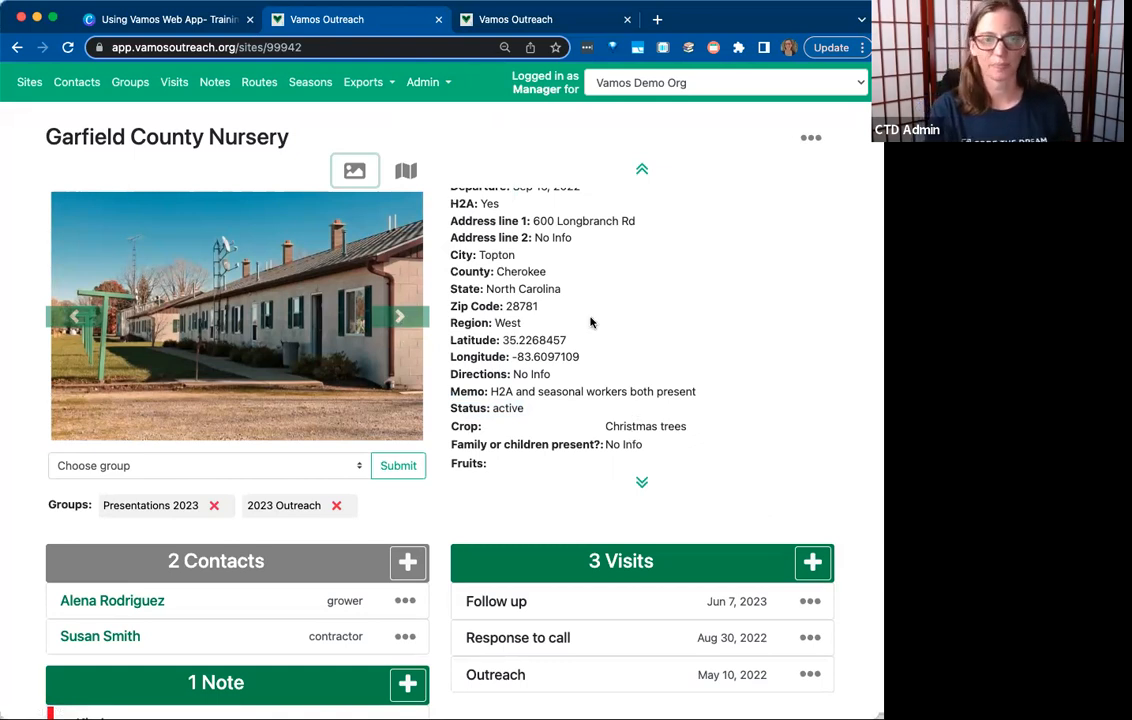
Look at the edit and delete options for Garfield County Nursery without choosing either
scroll(595, 310, "up", 5)
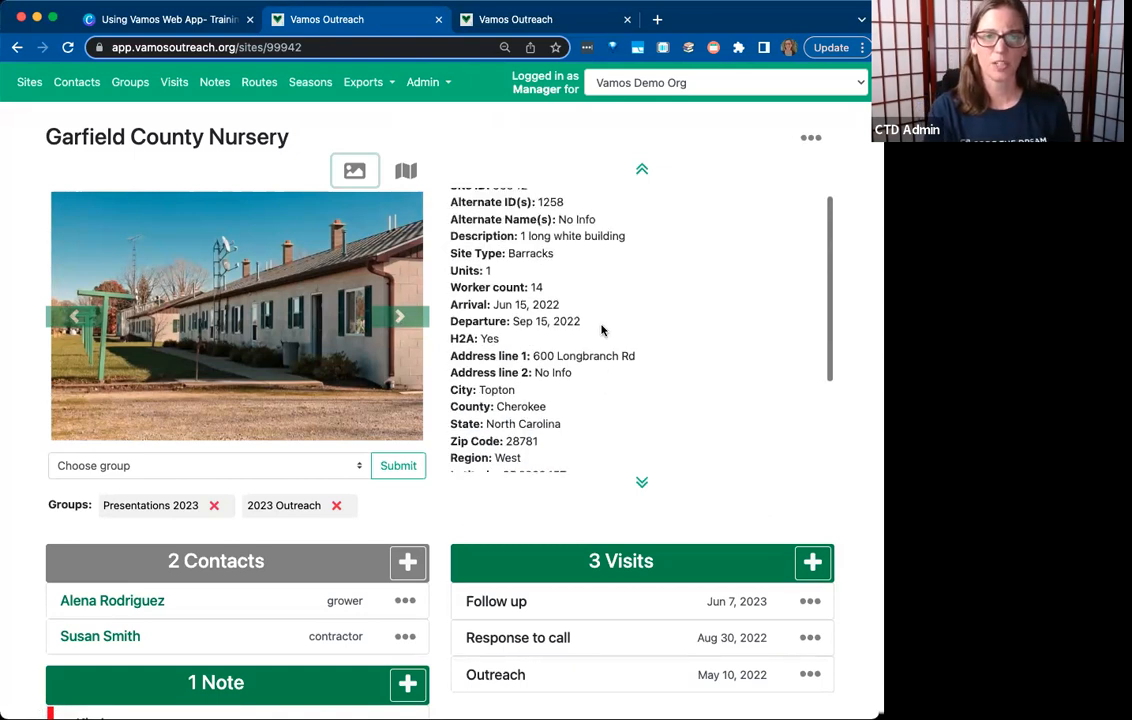
left_click(812, 140)
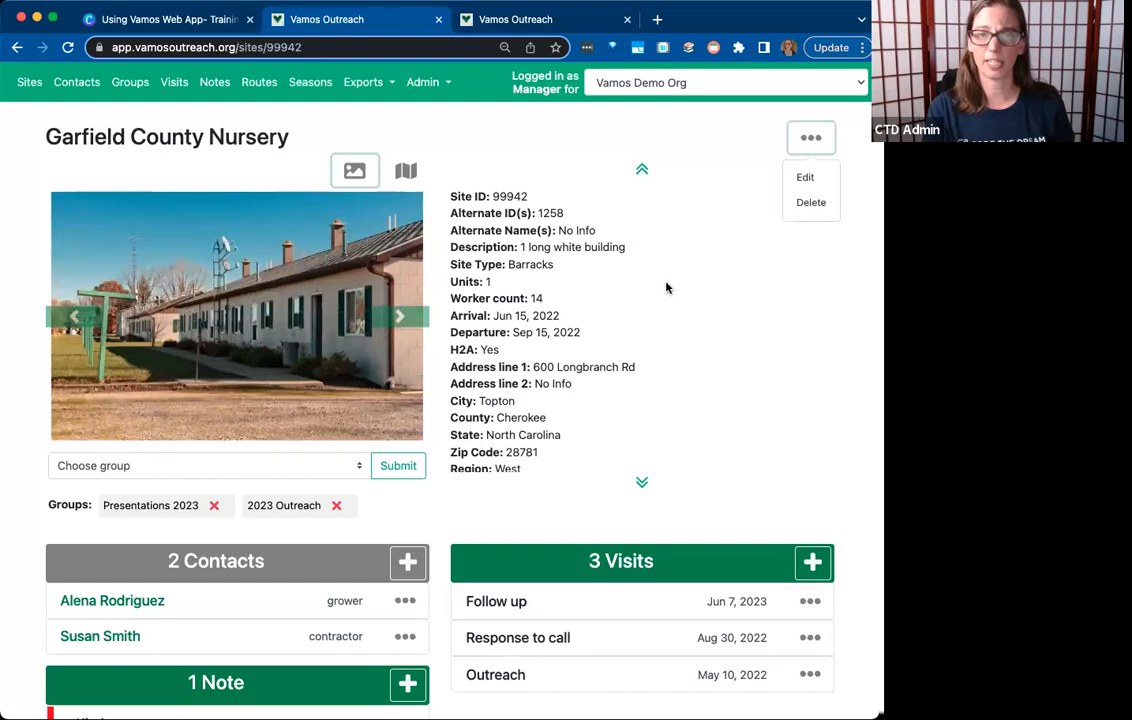
left_click(672, 310)
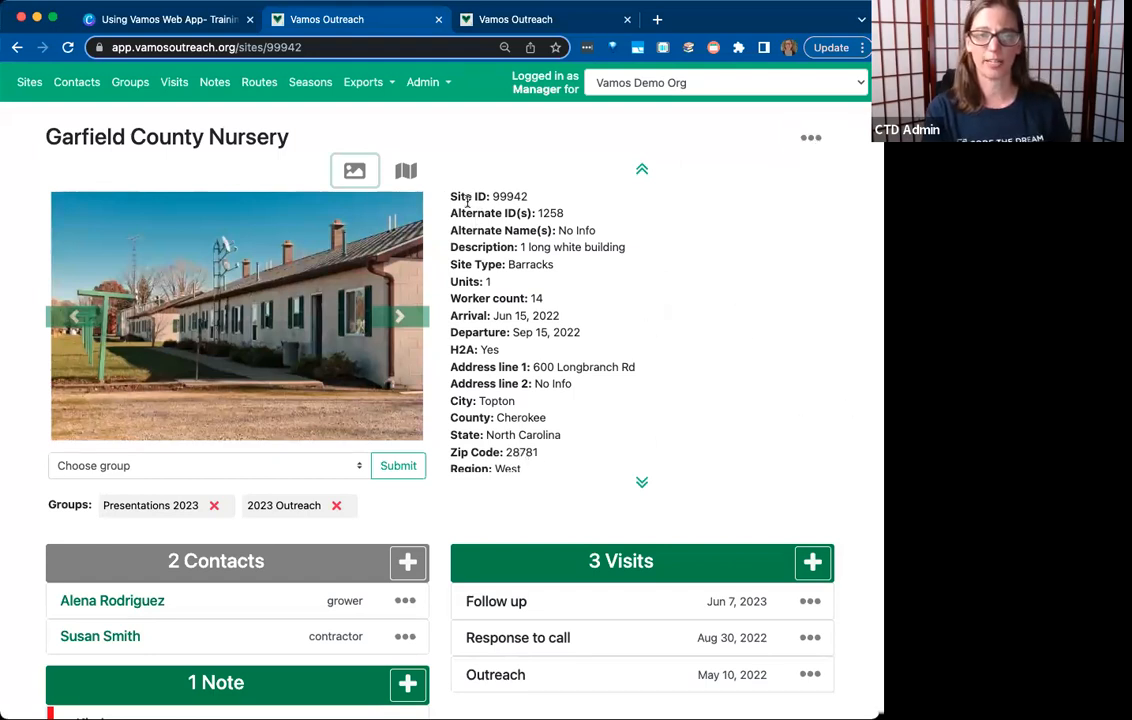
scroll(677, 354, "down", 1)
scroll(677, 354, "up", 1)
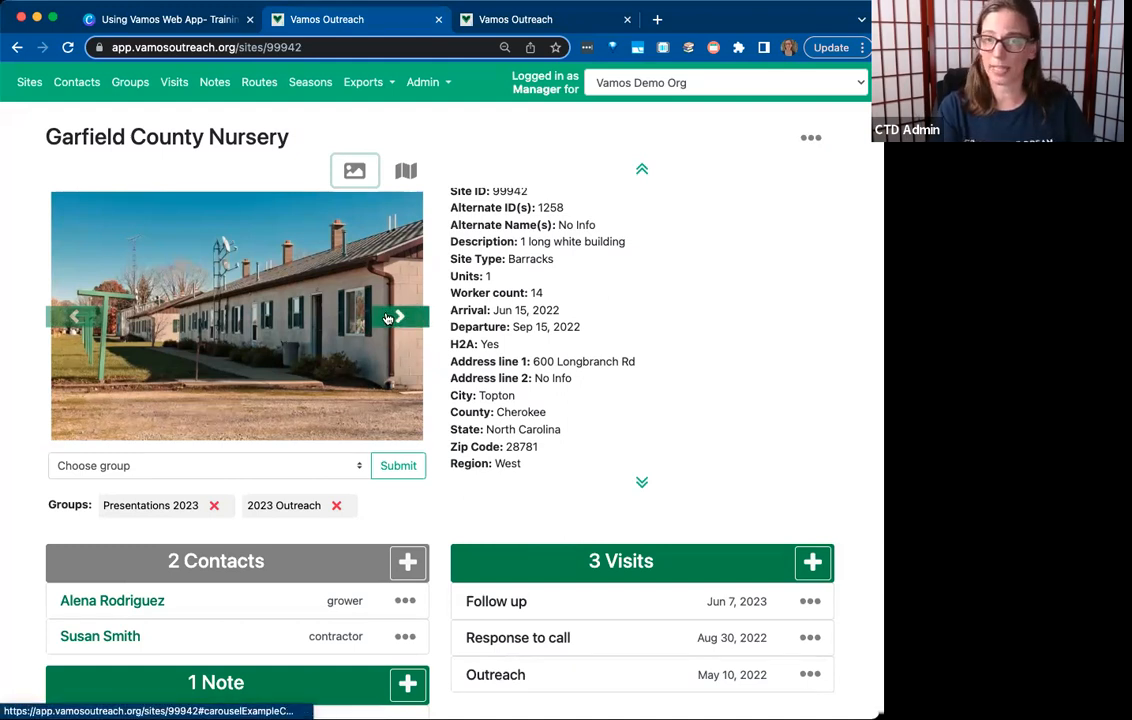
left_click(816, 140)
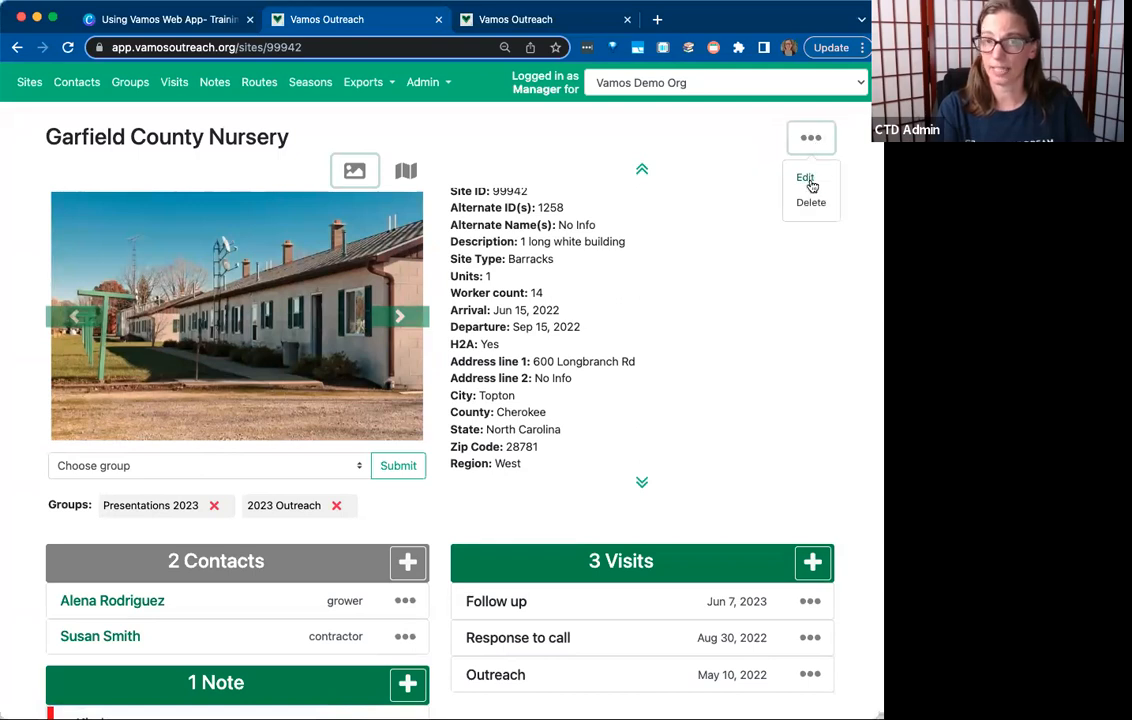
left_click(507, 155)
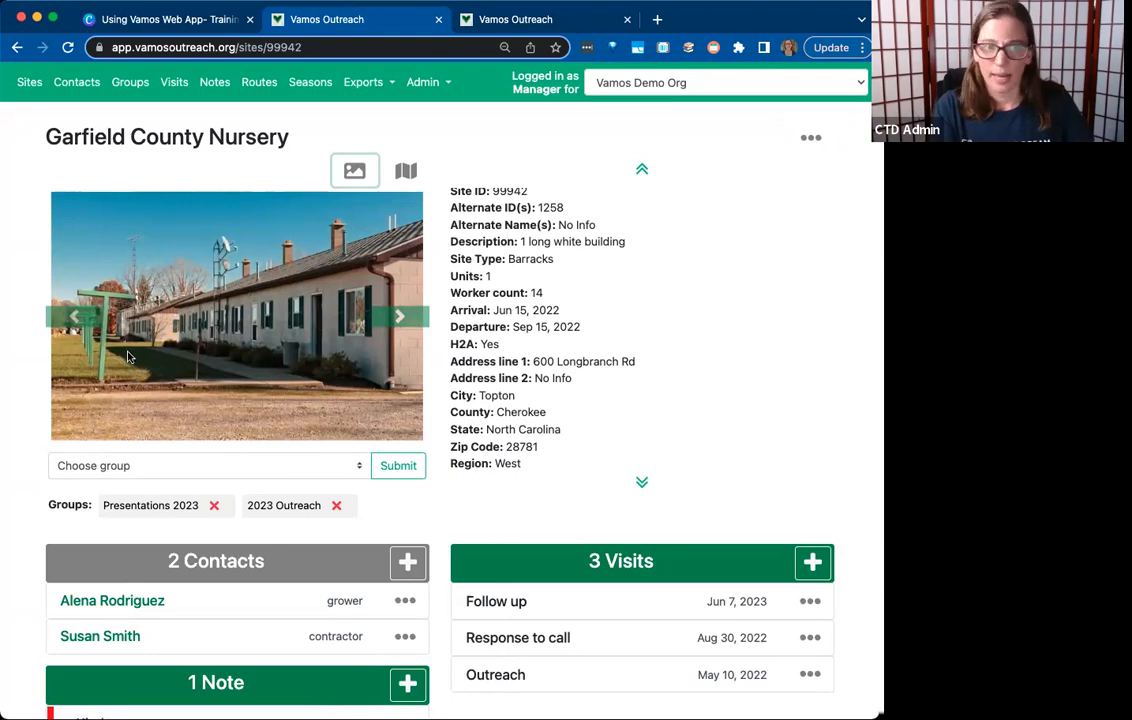
Browse the photos of Garfield County Nursery and show the site's location on the map instead
left_click(60, 347)
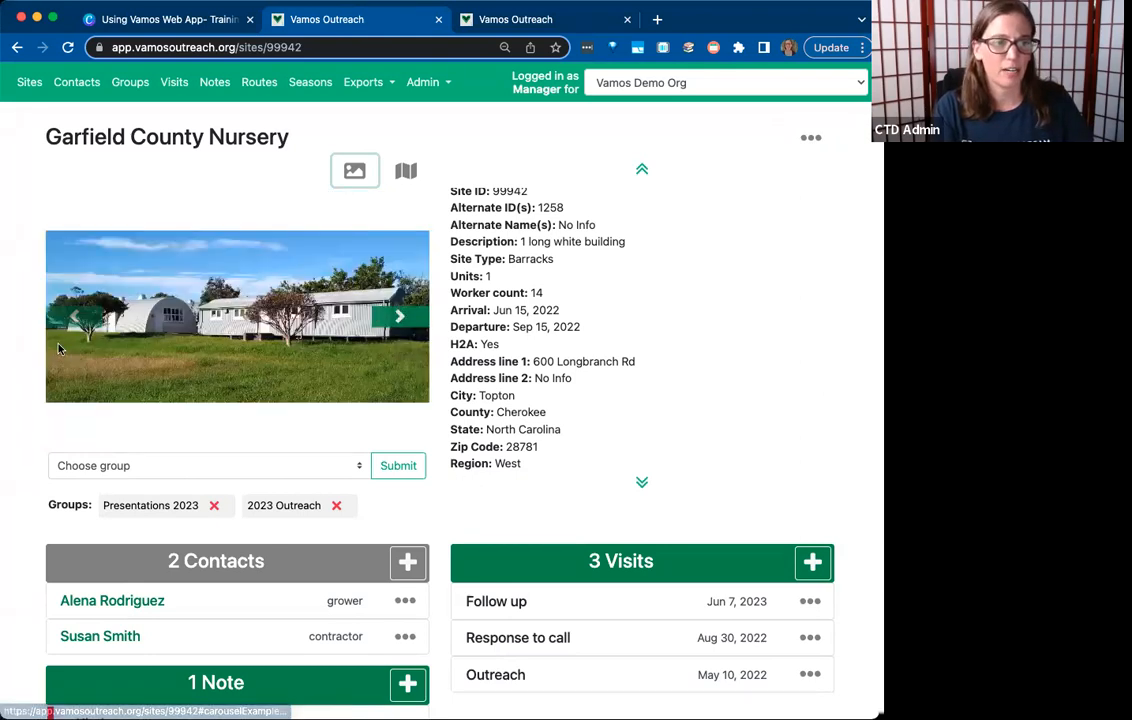
left_click(75, 318)
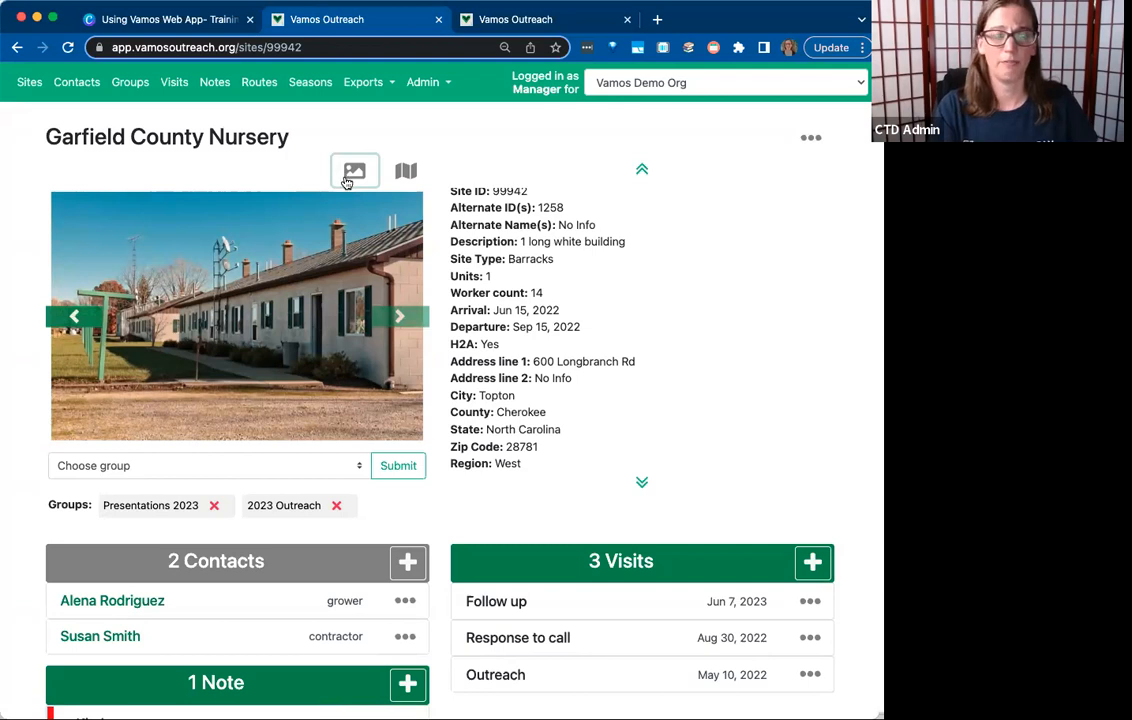
left_click(406, 172)
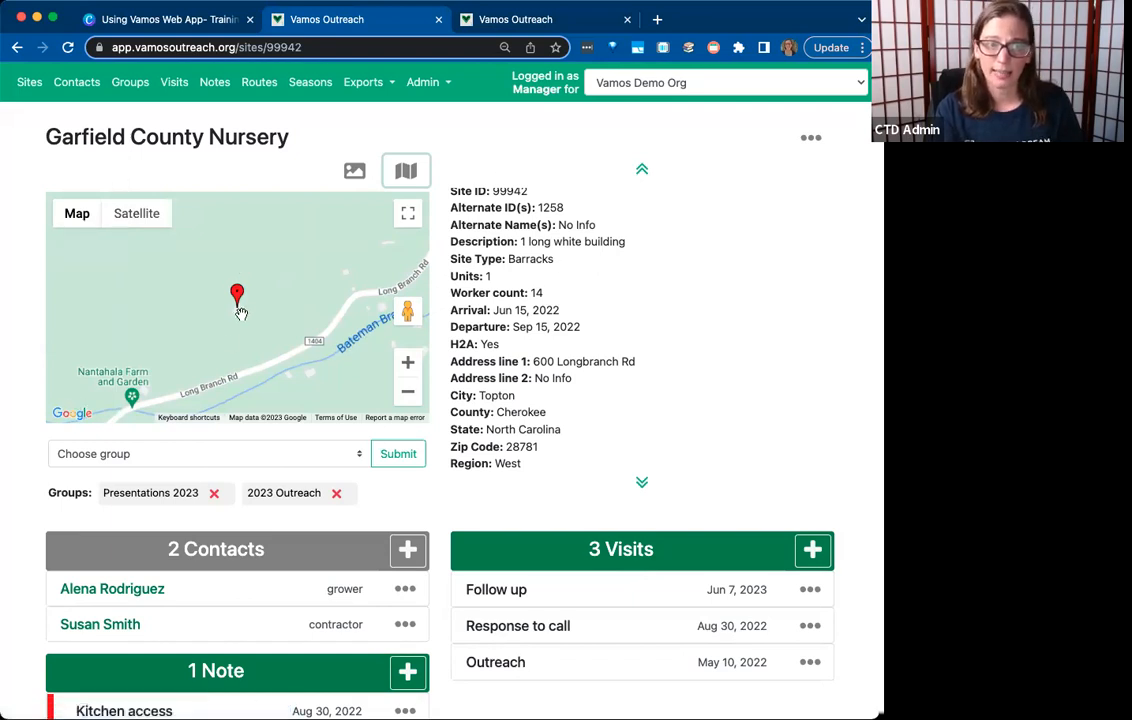
Move the site's map pin northeast, nearer to Long Branch Rd, without updating the address, and check its latitude and longitude
mouse_move(236, 302)
left_mouse_down()
mouse_move(313, 268)
mouse_move(384, 260)
mouse_move(349, 266)
left_mouse_up()
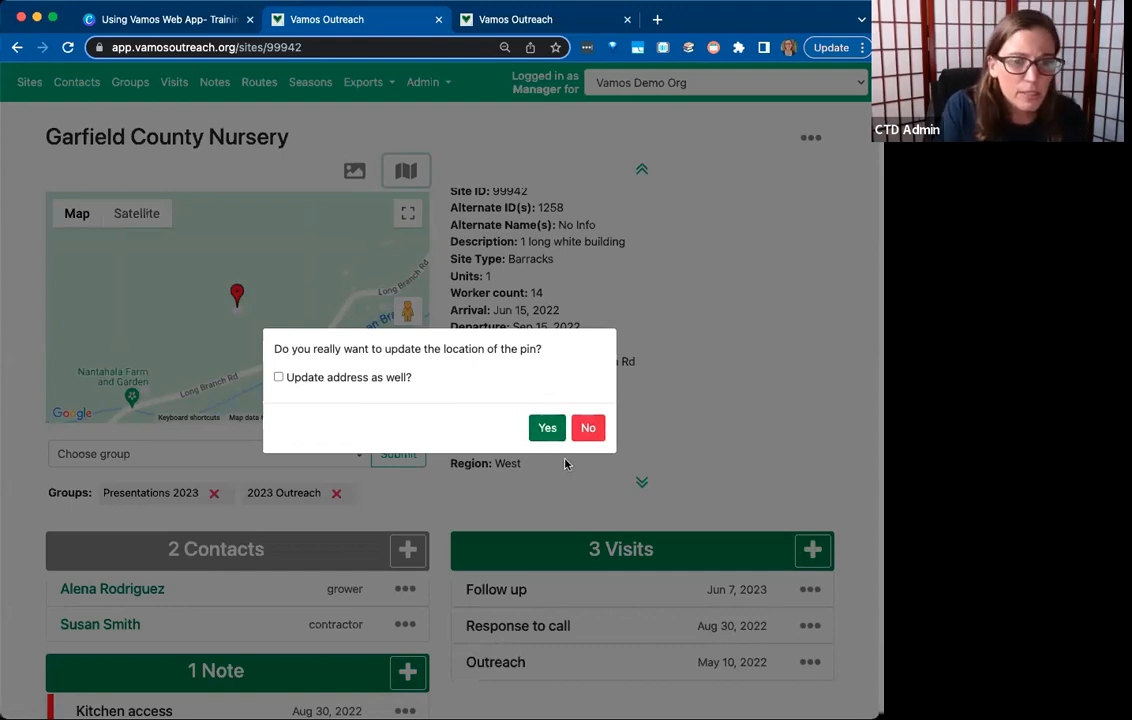
left_click(546, 427)
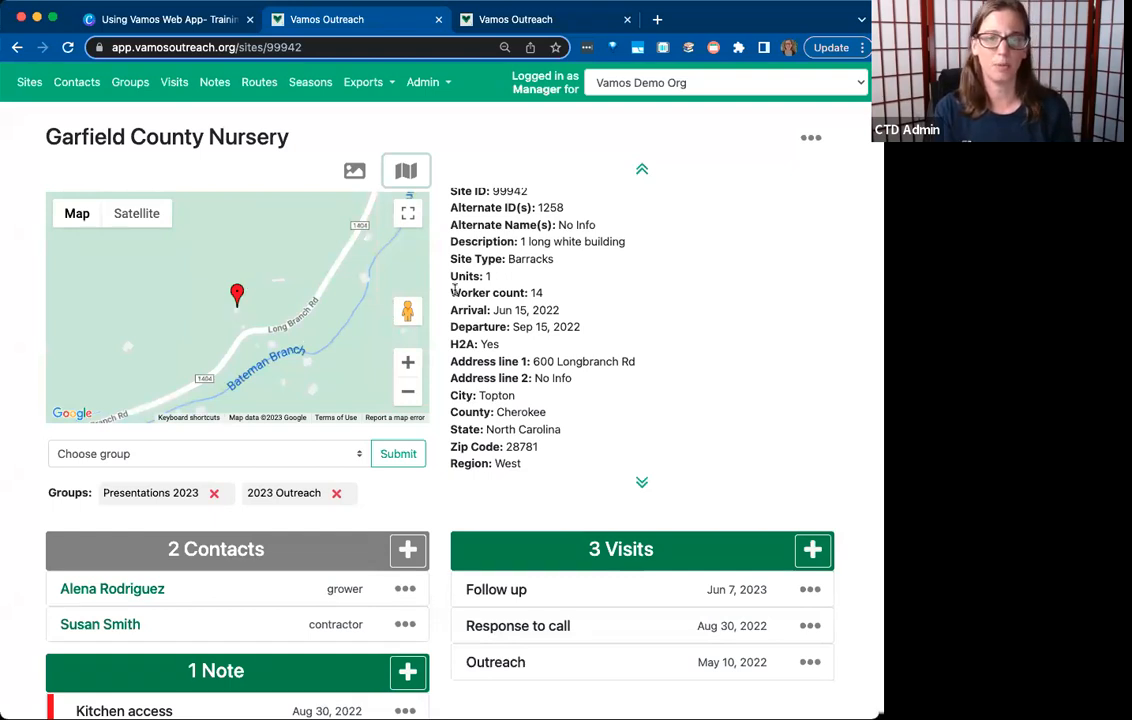
scroll(576, 399, "down", 2)
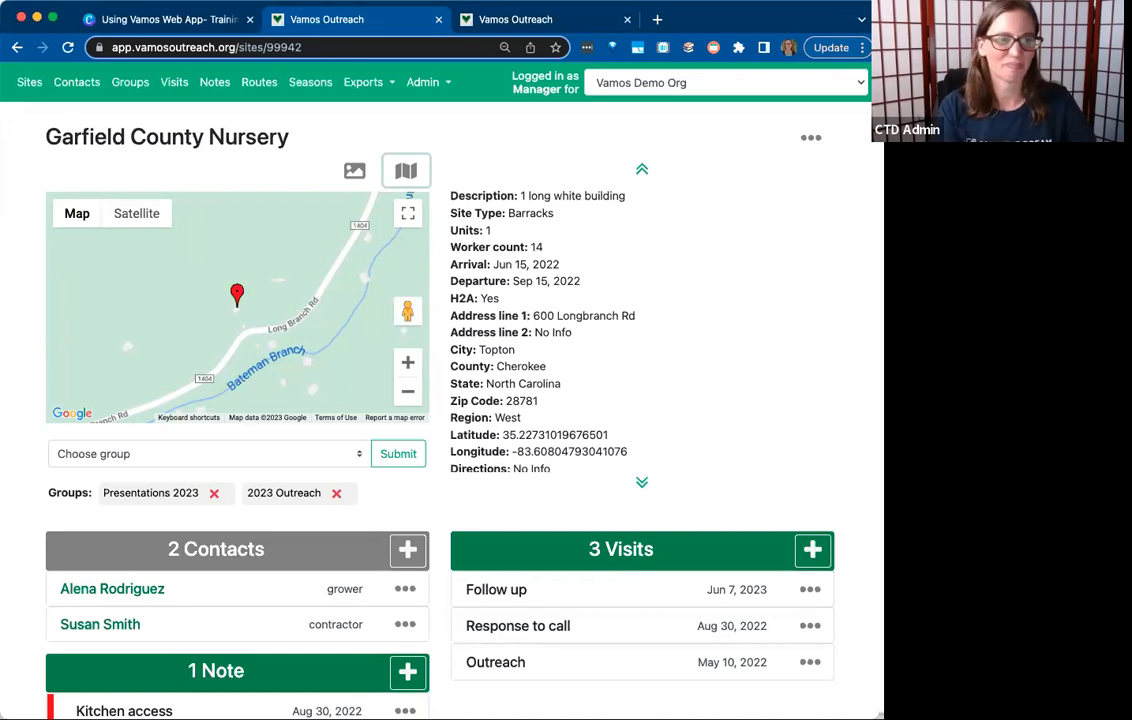
Switch the site from the map back to its photos and look over its groups, contacts, visits, notes and update history
scroll(187, 345, "down", 5)
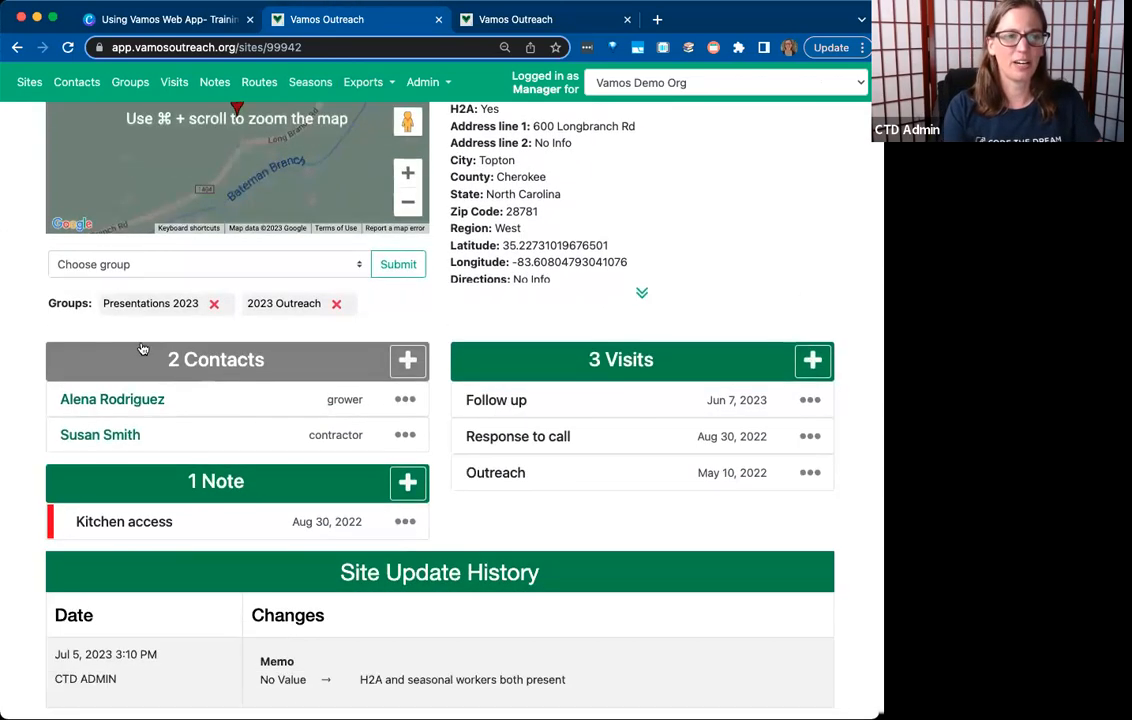
left_click_drag(47, 303, 84, 314)
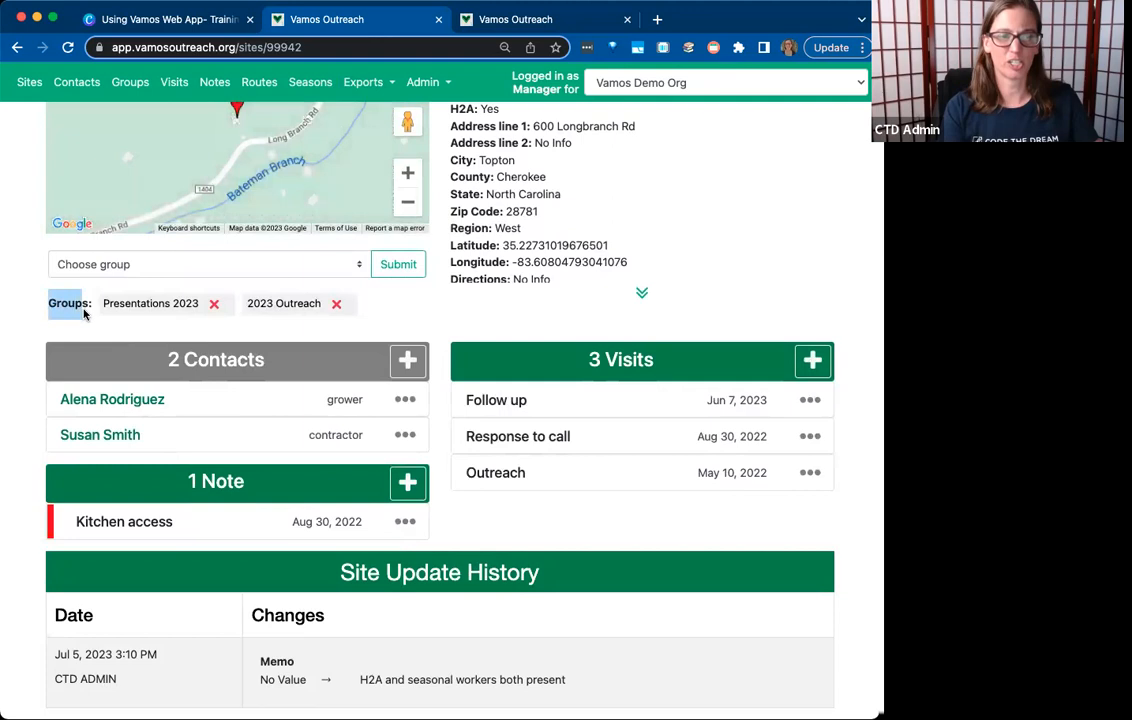
left_click(35, 313)
scroll(70, 328, "up", 5)
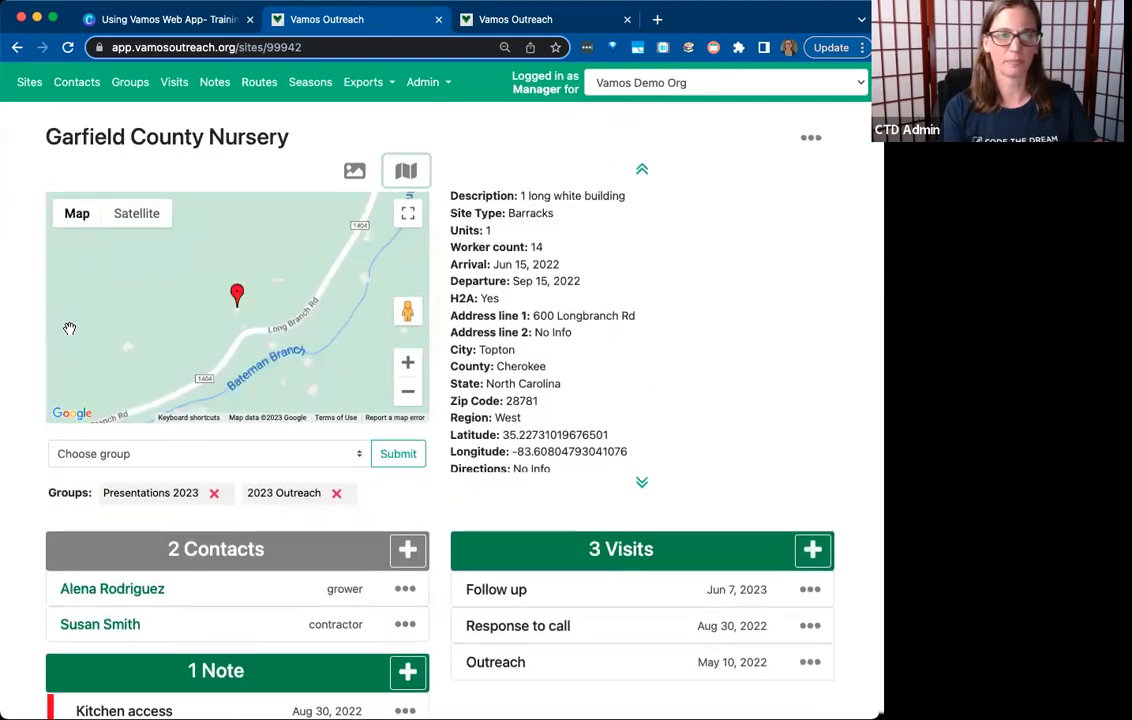
left_click(354, 172)
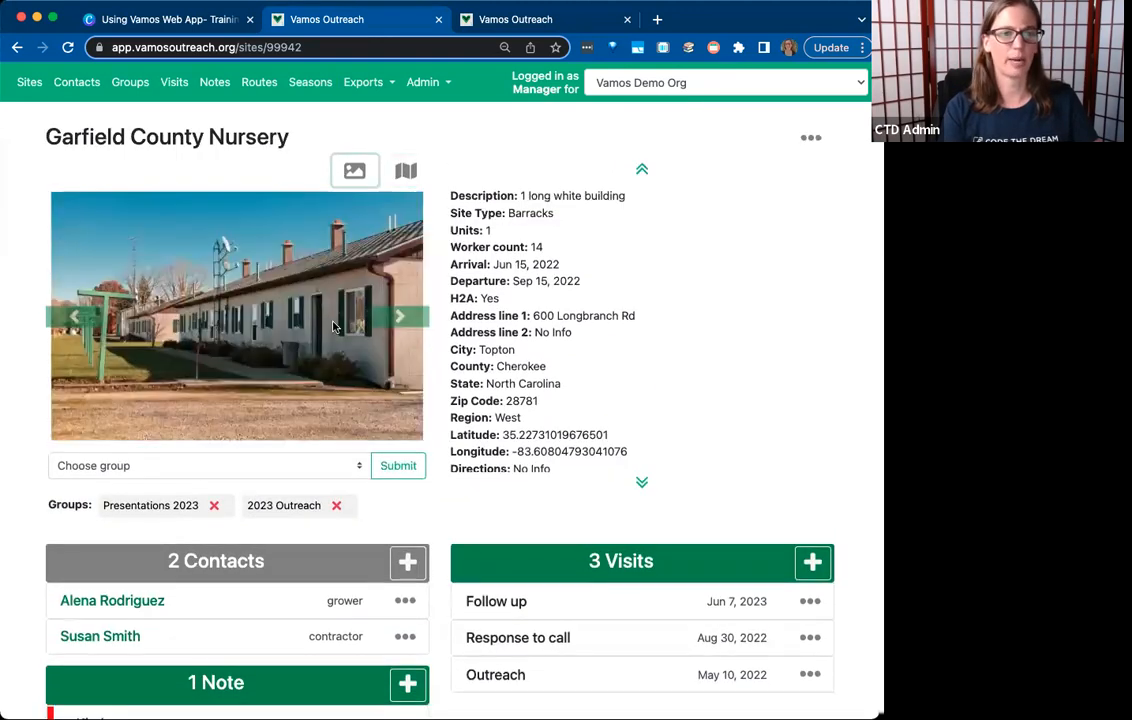
scroll(334, 326, "down", 3)
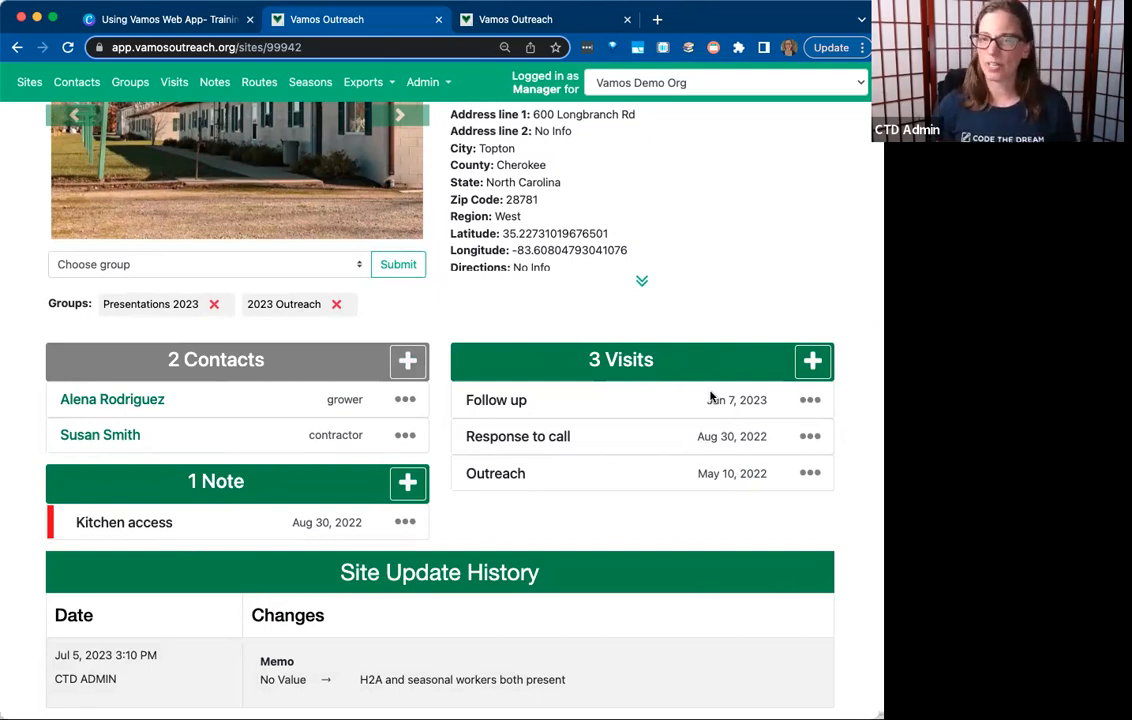
Look at the new group form on the Groups page without creating a group, and return to the site's details
left_click(133, 84)
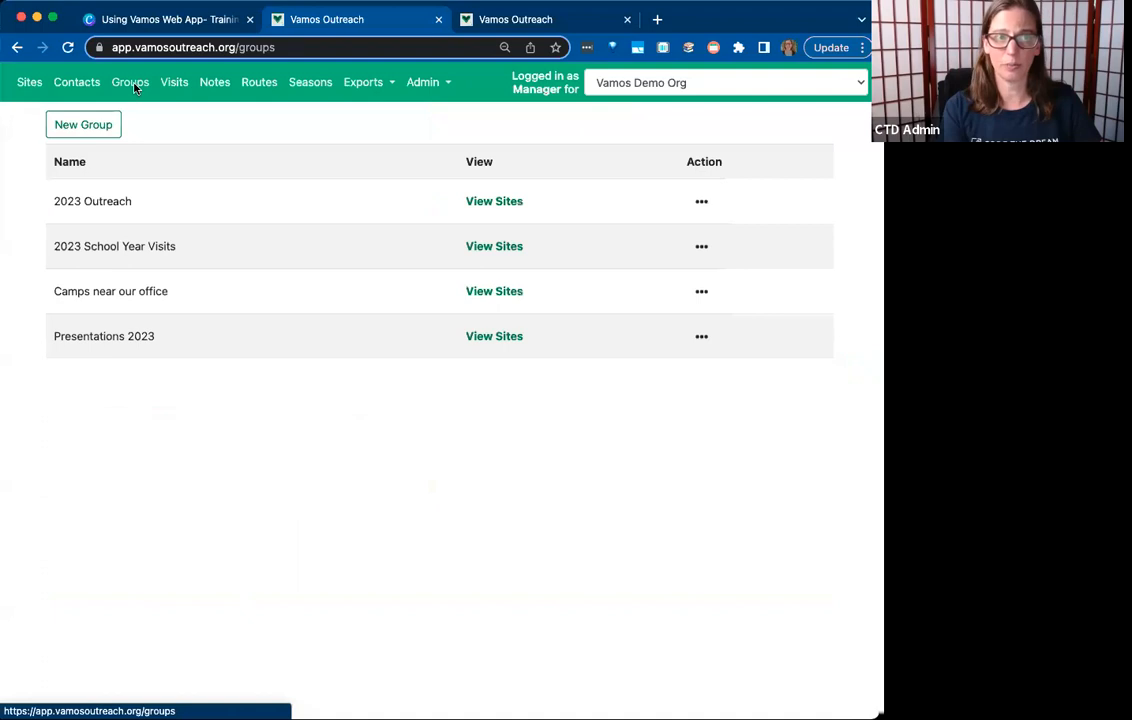
left_click(77, 130)
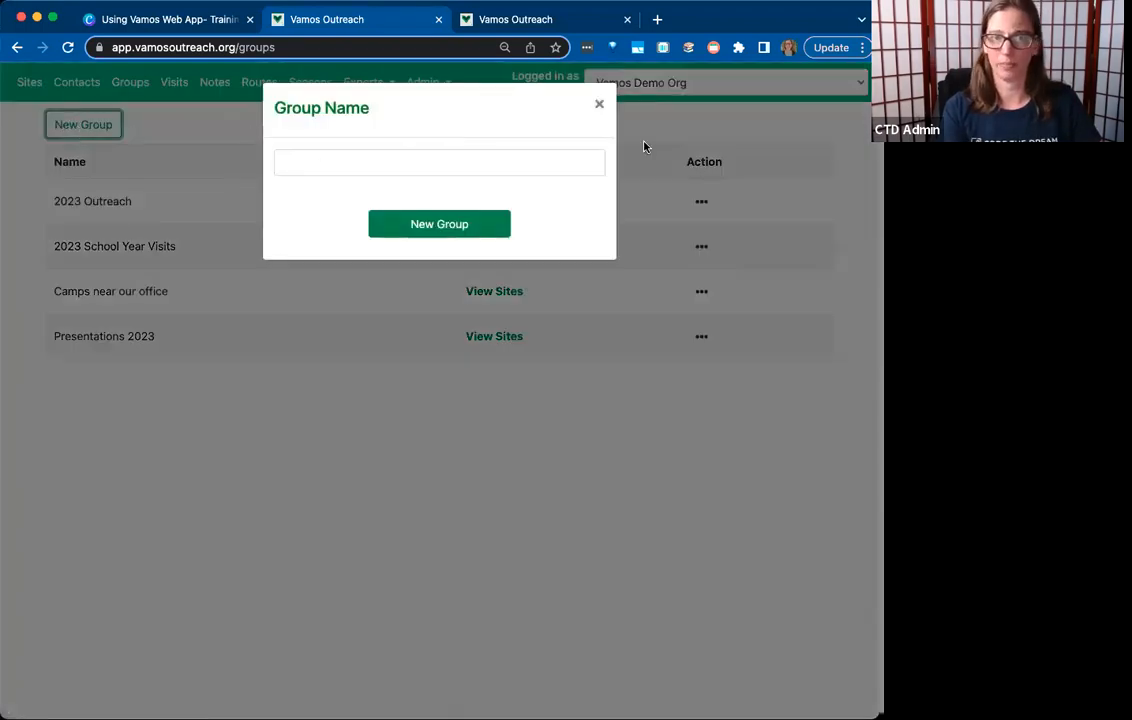
left_click(599, 105)
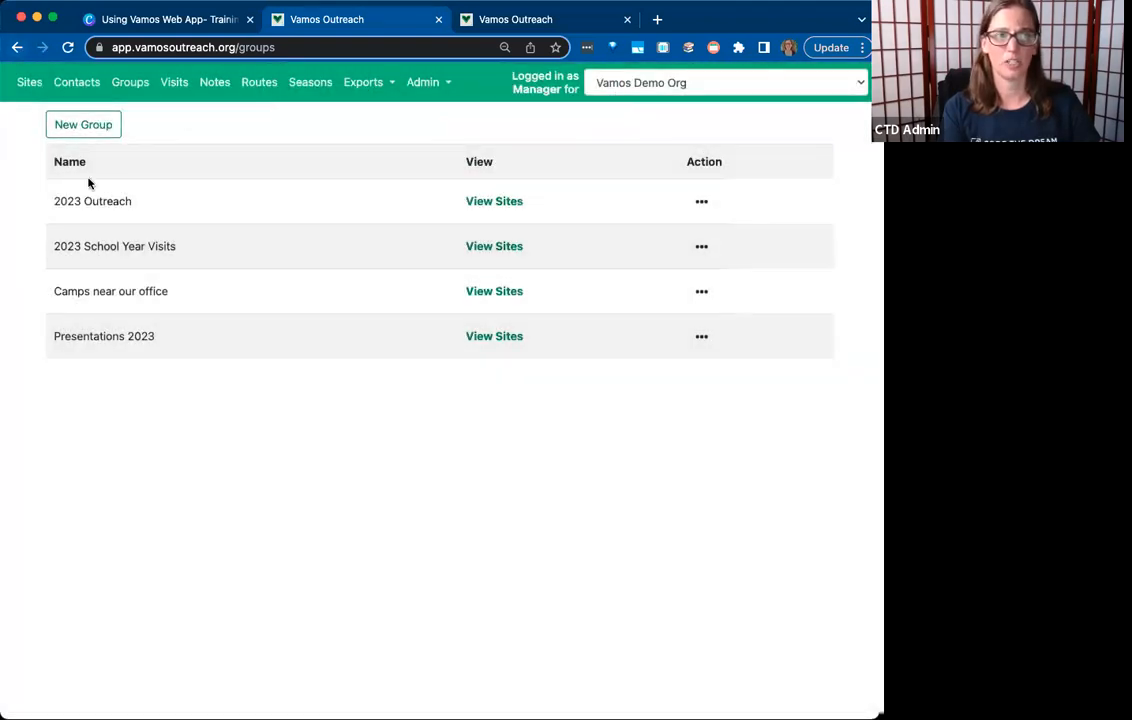
left_click(17, 50)
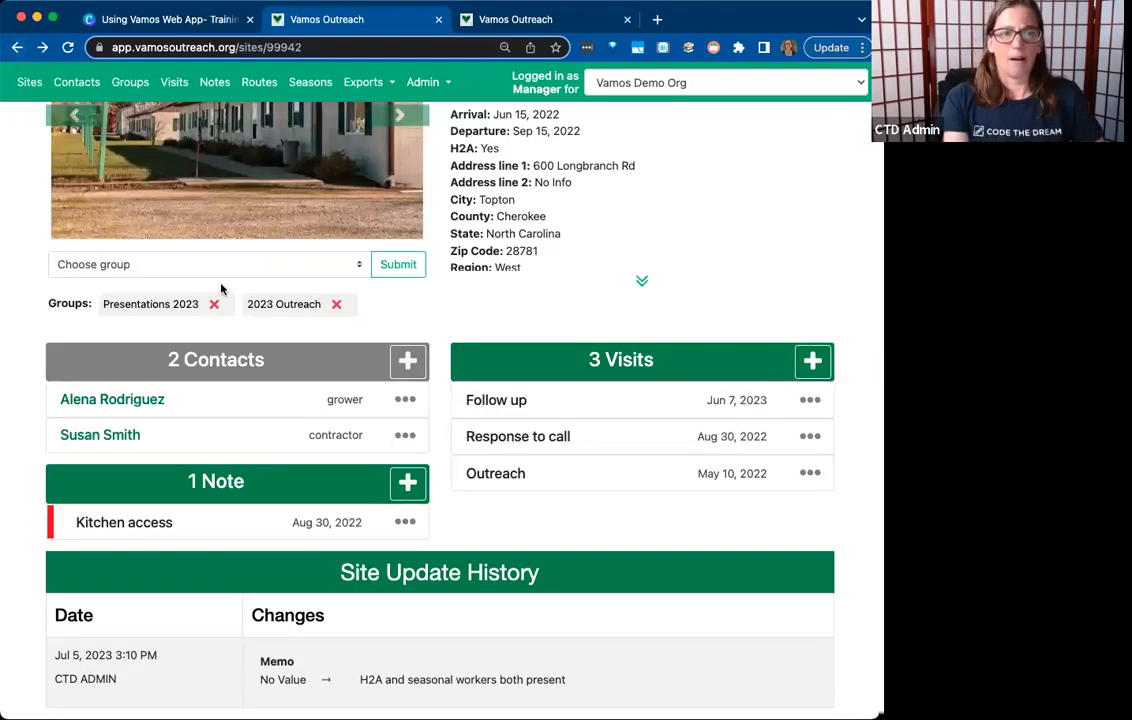
Add Garfield County Nursery to the group "Camps near our office"
scroll(268, 268, "up", 4)
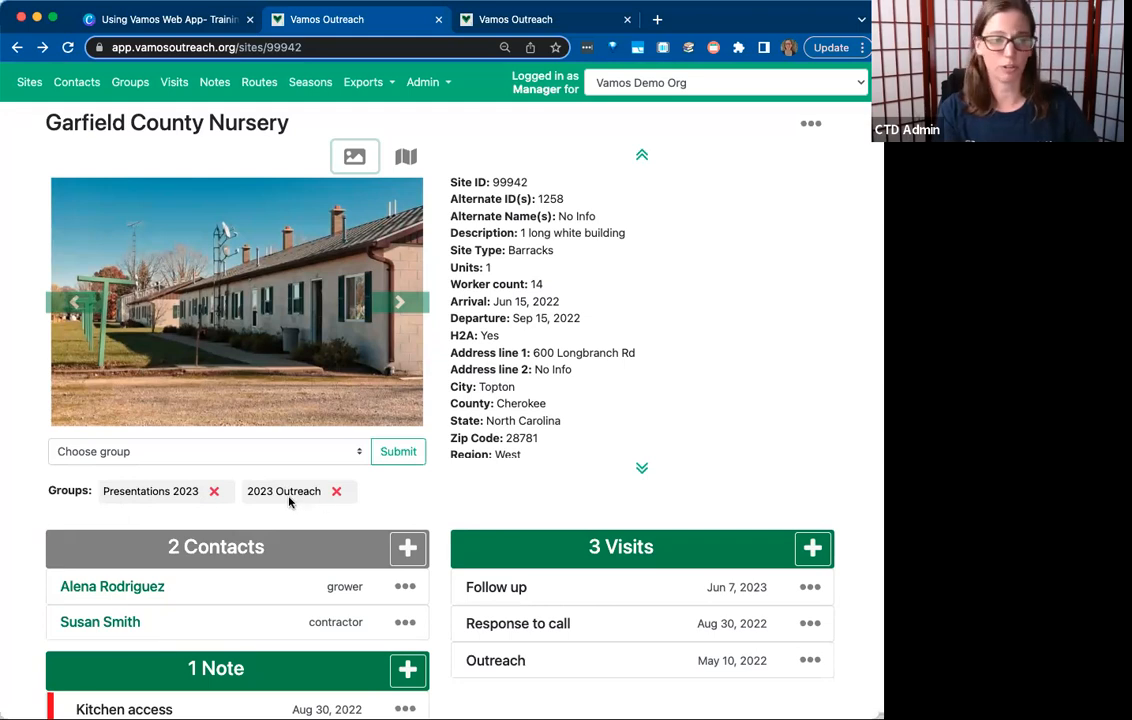
left_click(204, 453)
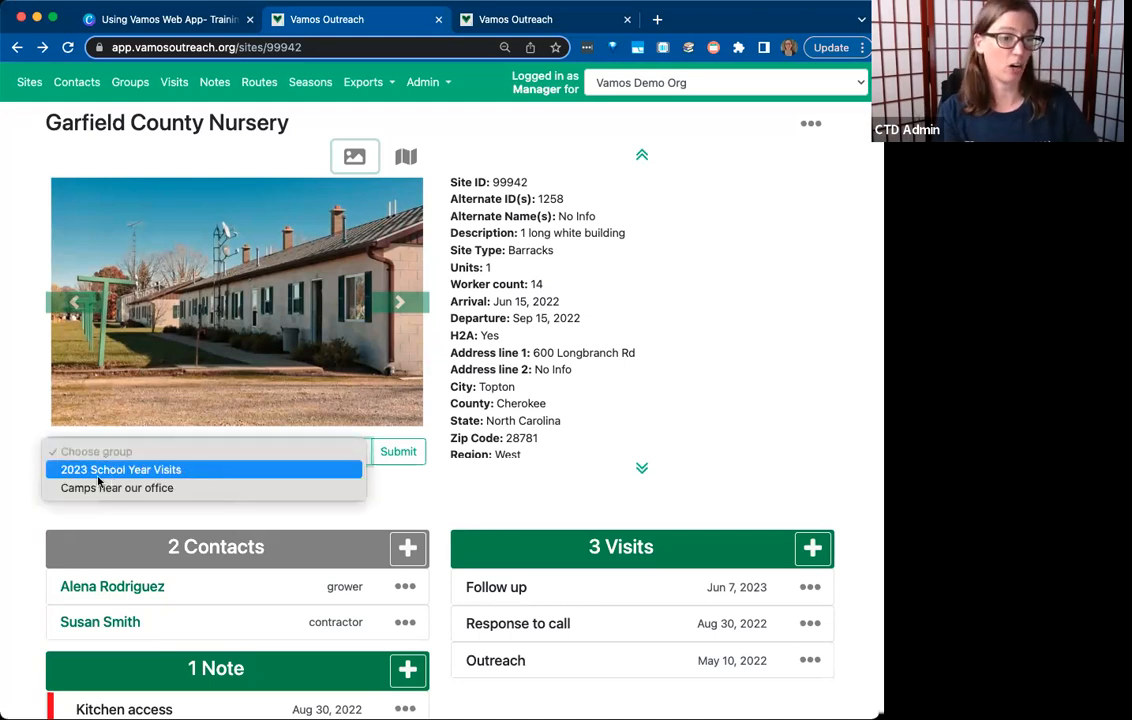
left_click(172, 488)
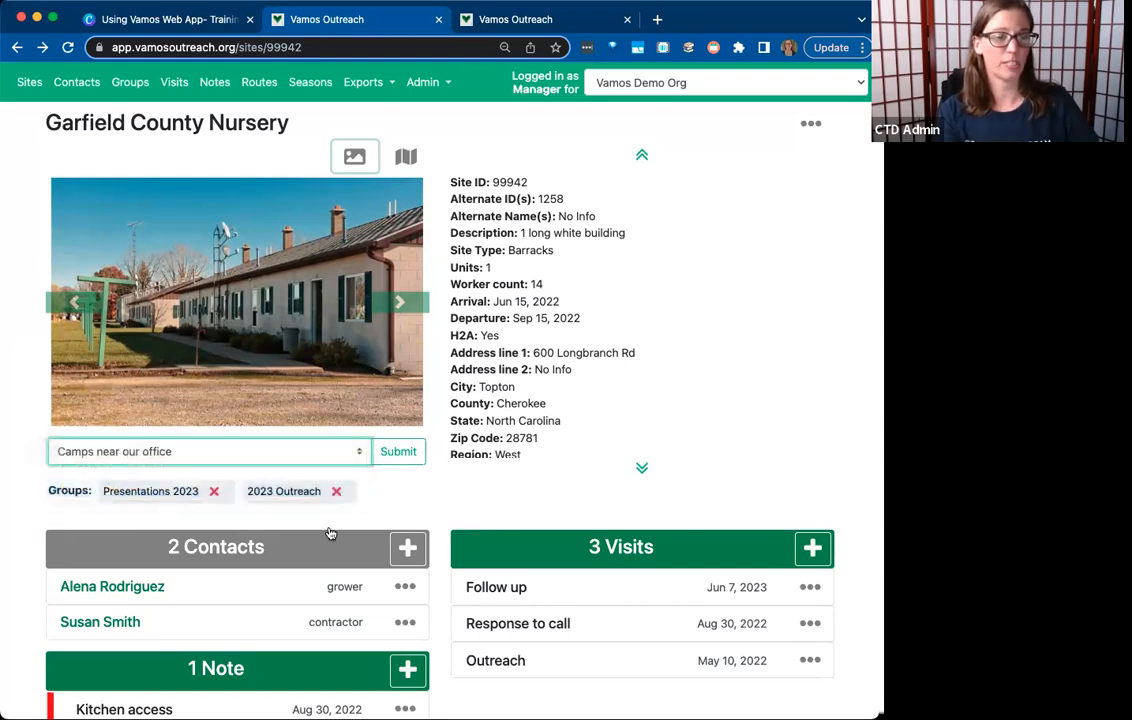
left_click(398, 452)
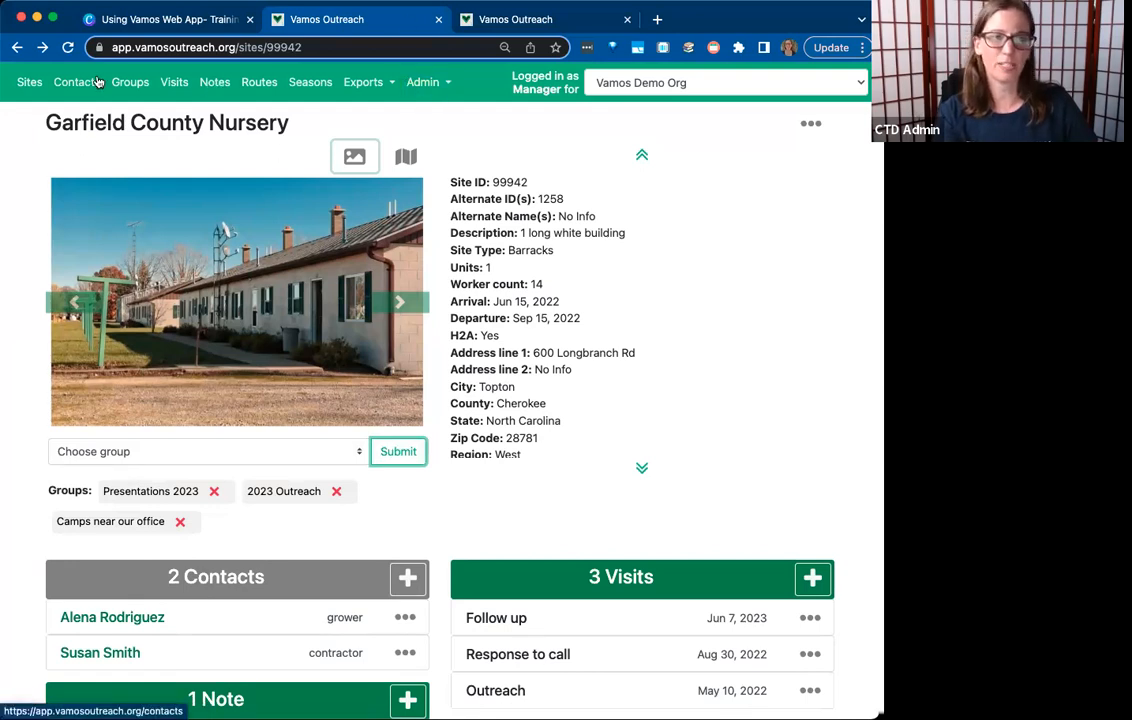
From the Groups page, view the sites that belong to "Camps near our office"
left_click(129, 84)
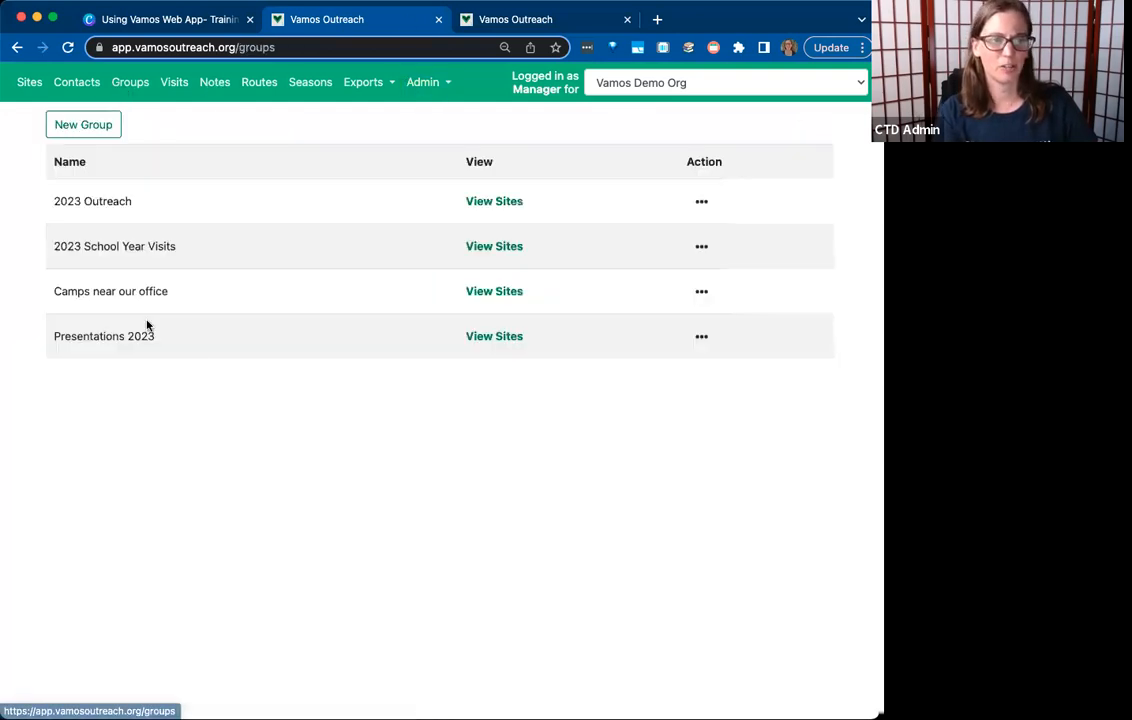
left_click(510, 292)
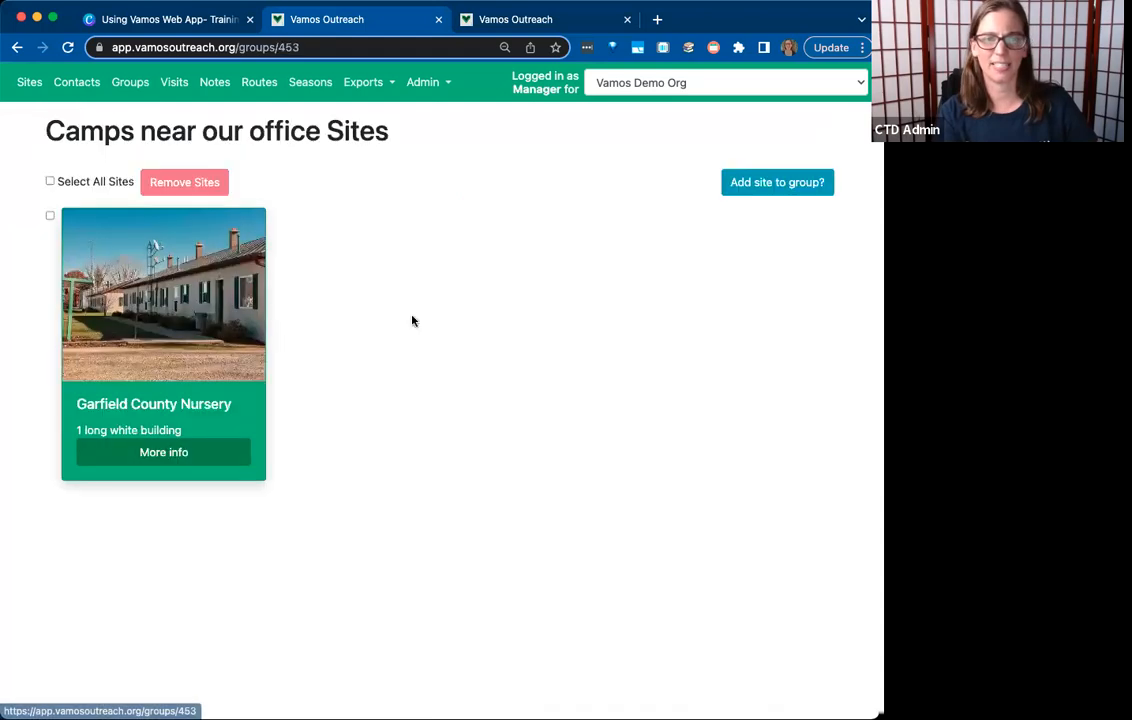
Check Garfield County Nursery's entry in the "Camps near our office" group, and return to the site's details
triple_click(172, 410)
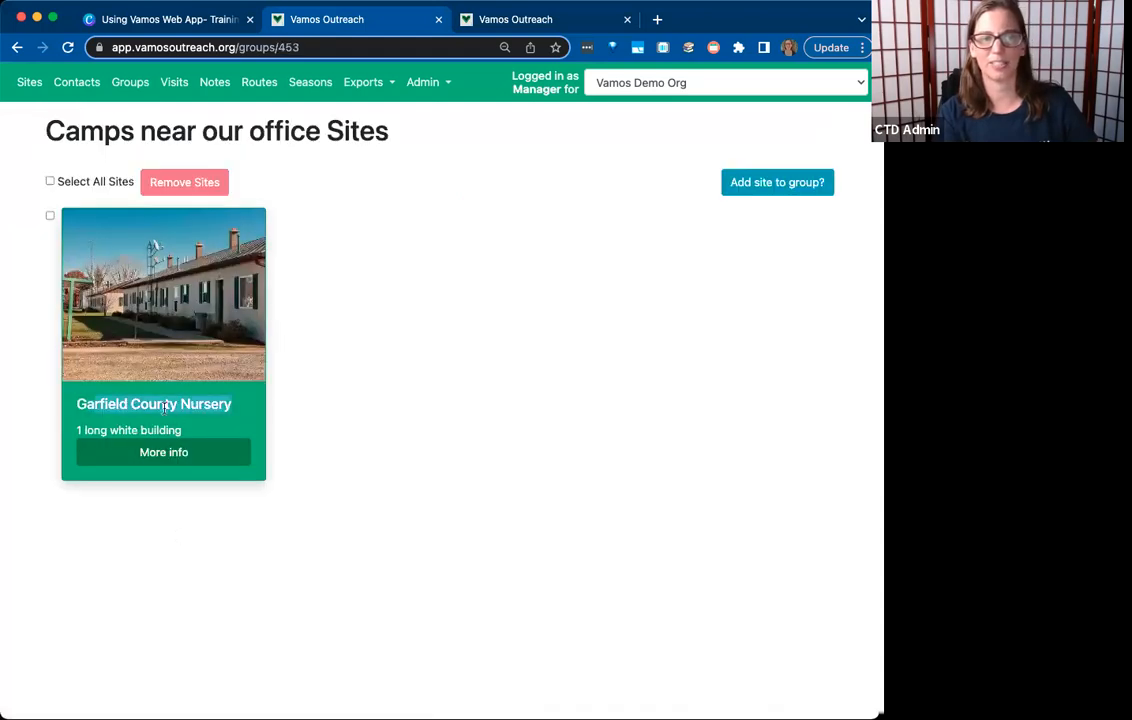
left_click(419, 417)
left_click(17, 47)
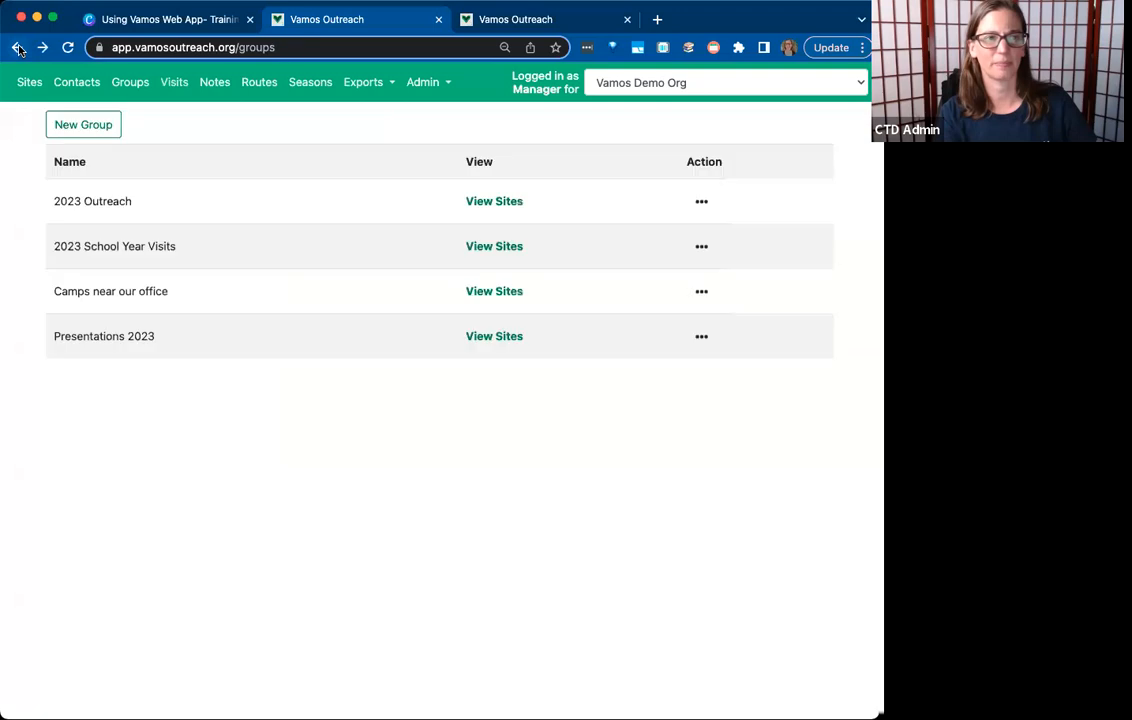
left_click(17, 47)
scroll(604, 498, "down", 5)
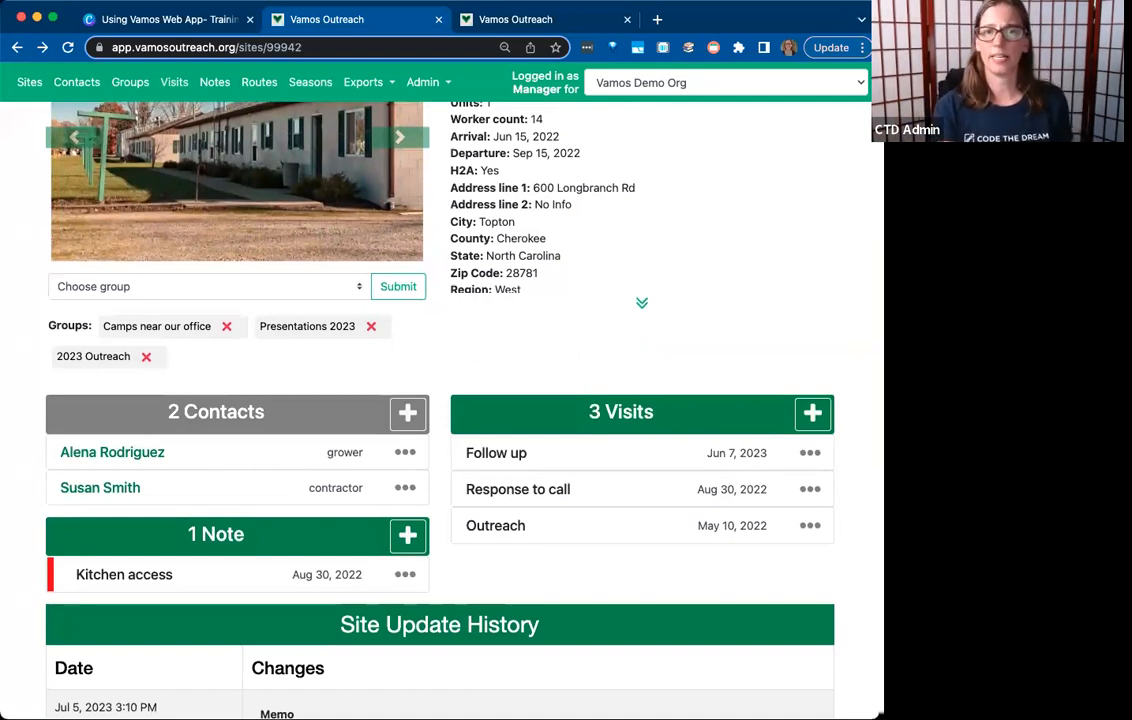
Look at the Group filter choices in the site list's advanced search, and return to Garfield County Nursery's details
left_click(571, 18)
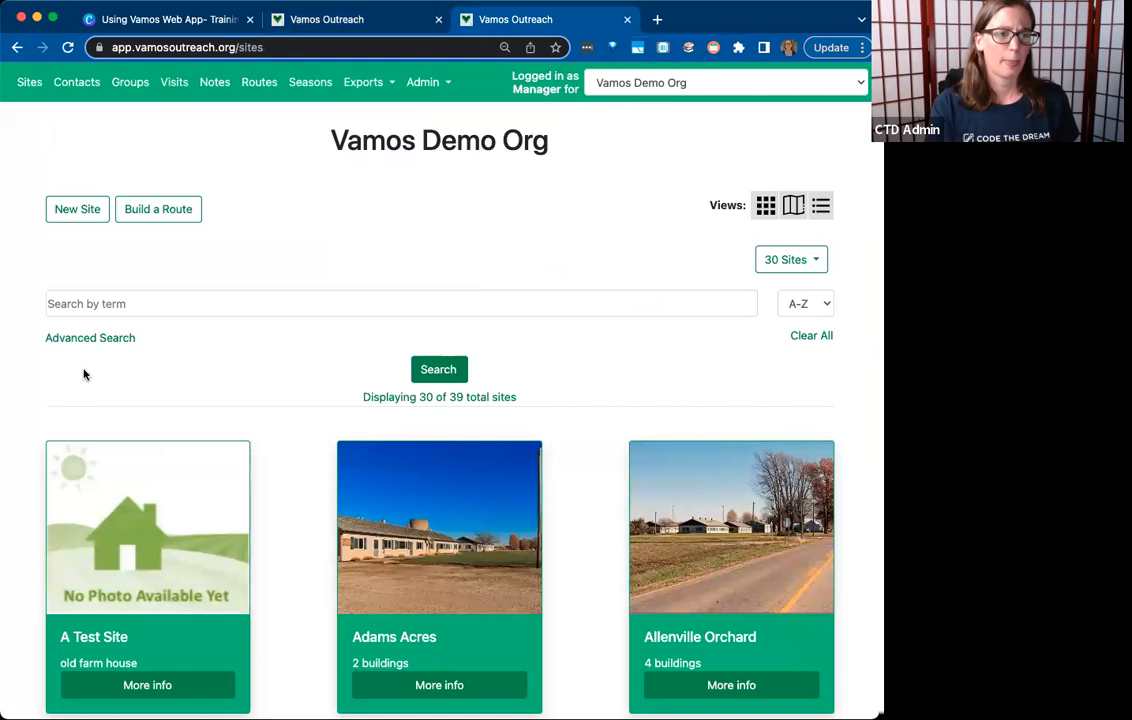
left_click(118, 339)
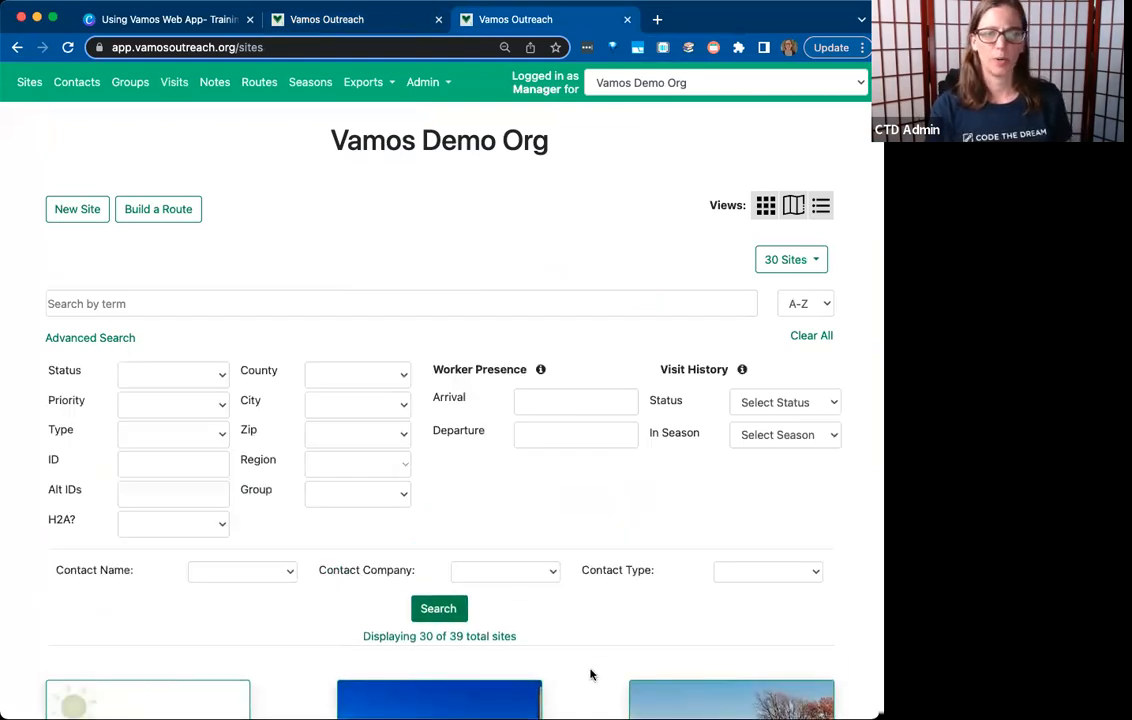
scroll(682, 511, "down", 1)
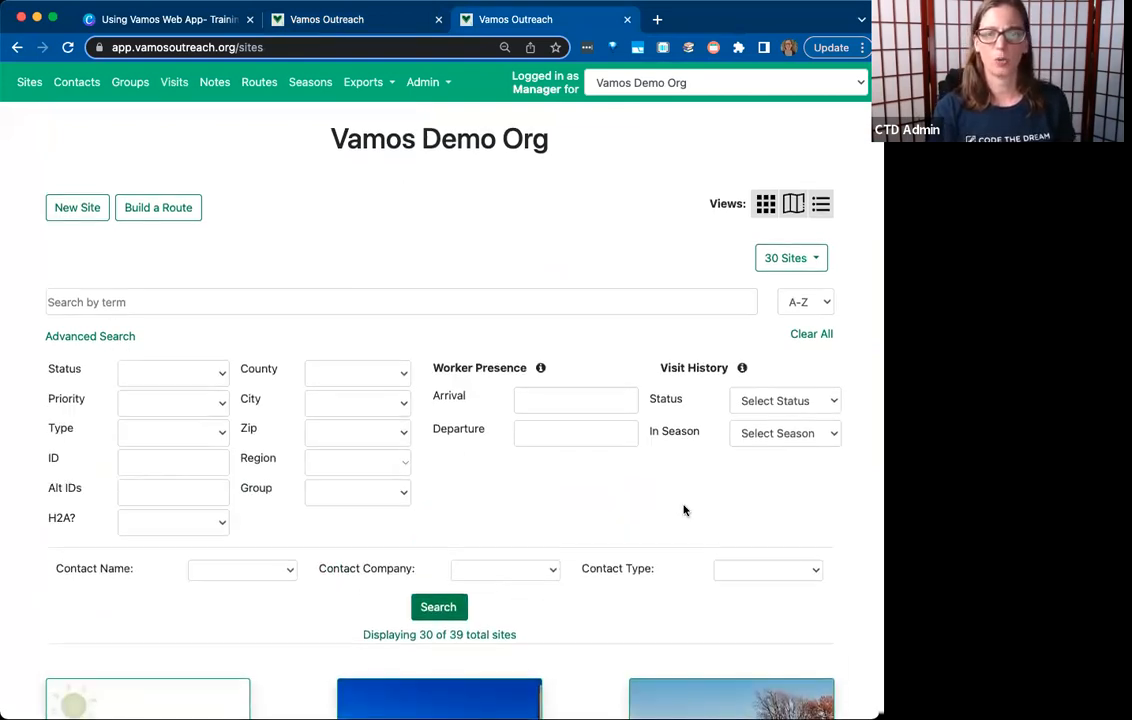
left_click(400, 497)
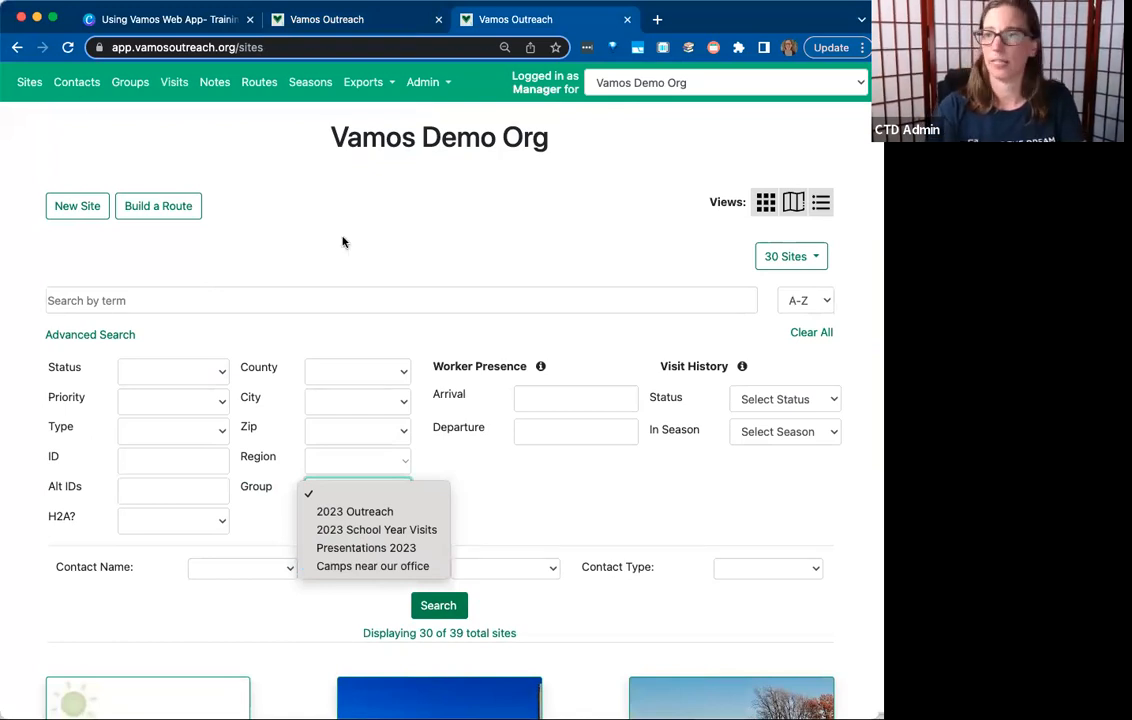
left_click(28, 88)
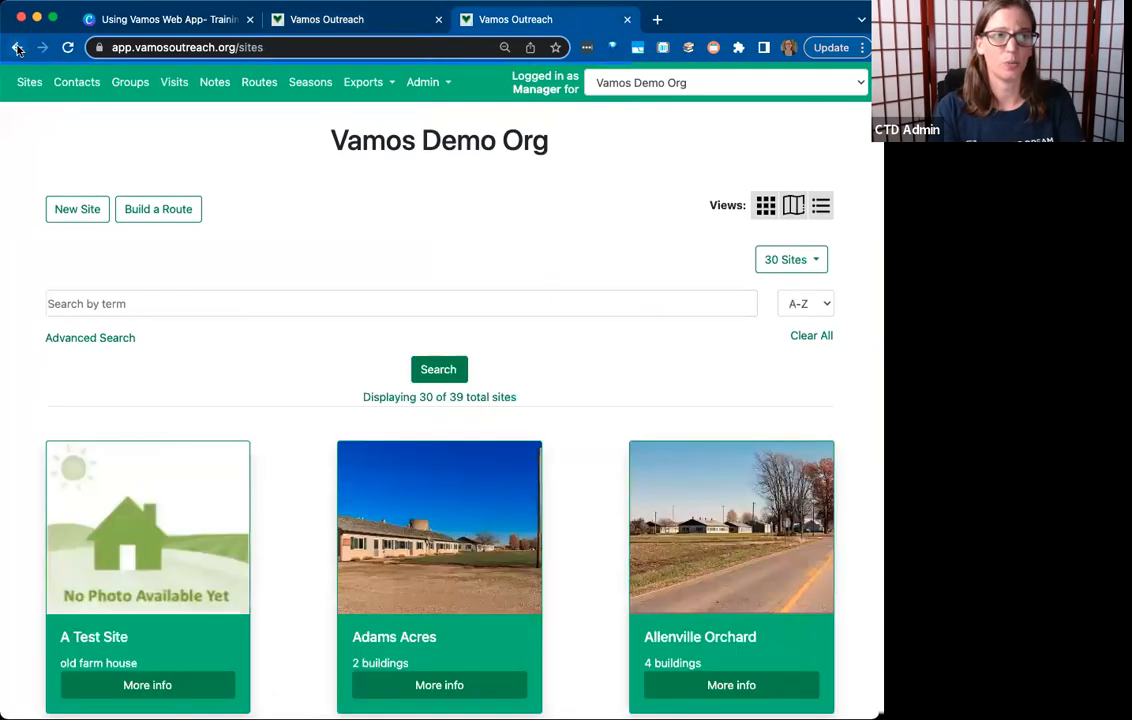
left_click(296, 22)
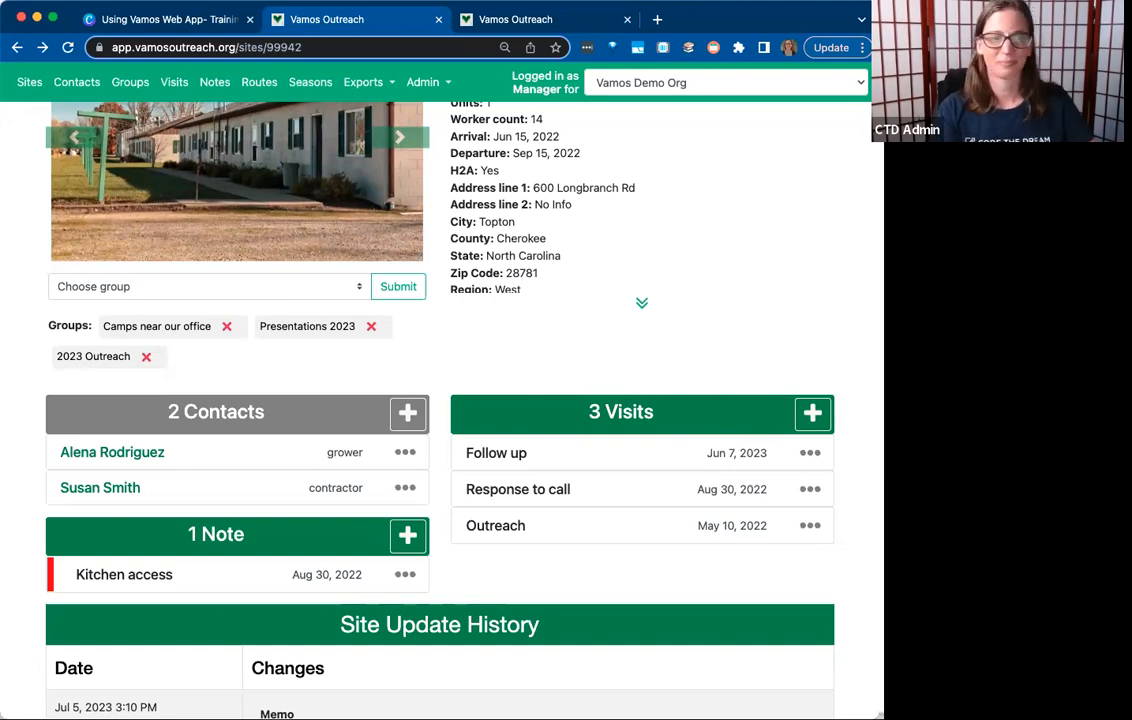
Open Garfield County Nursery for editing from its contacts section and add another existing contact to the site
scroll(546, 347, "down", 1)
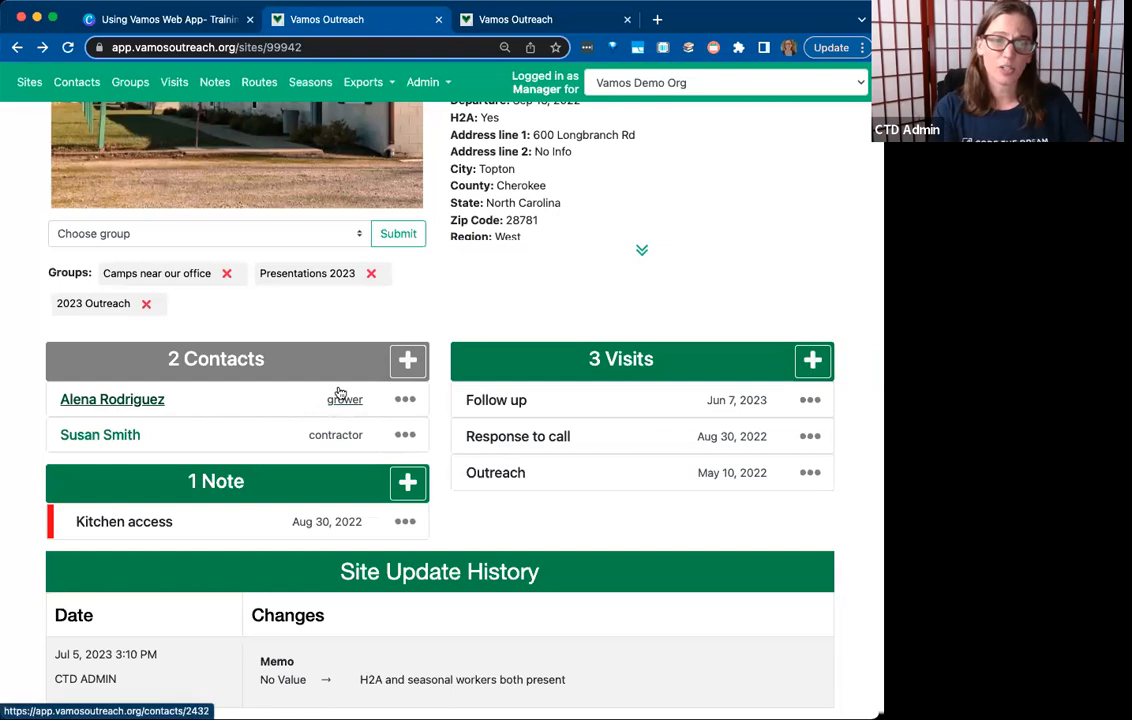
left_click(403, 359)
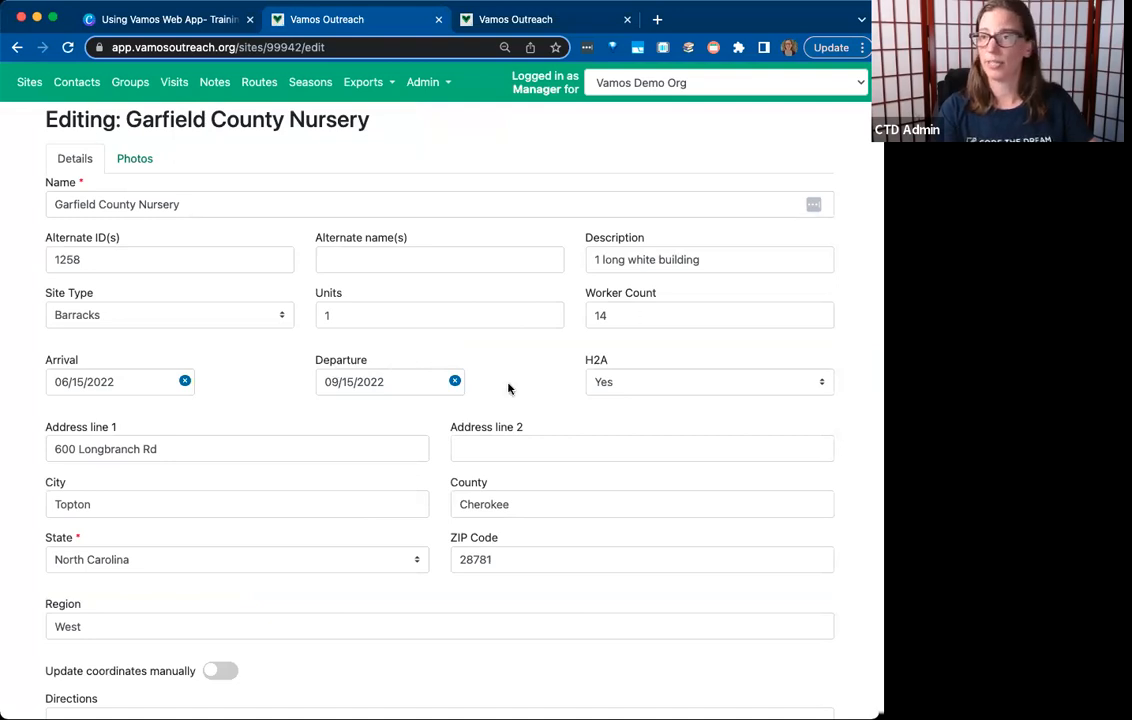
scroll(508, 388, "down", 5)
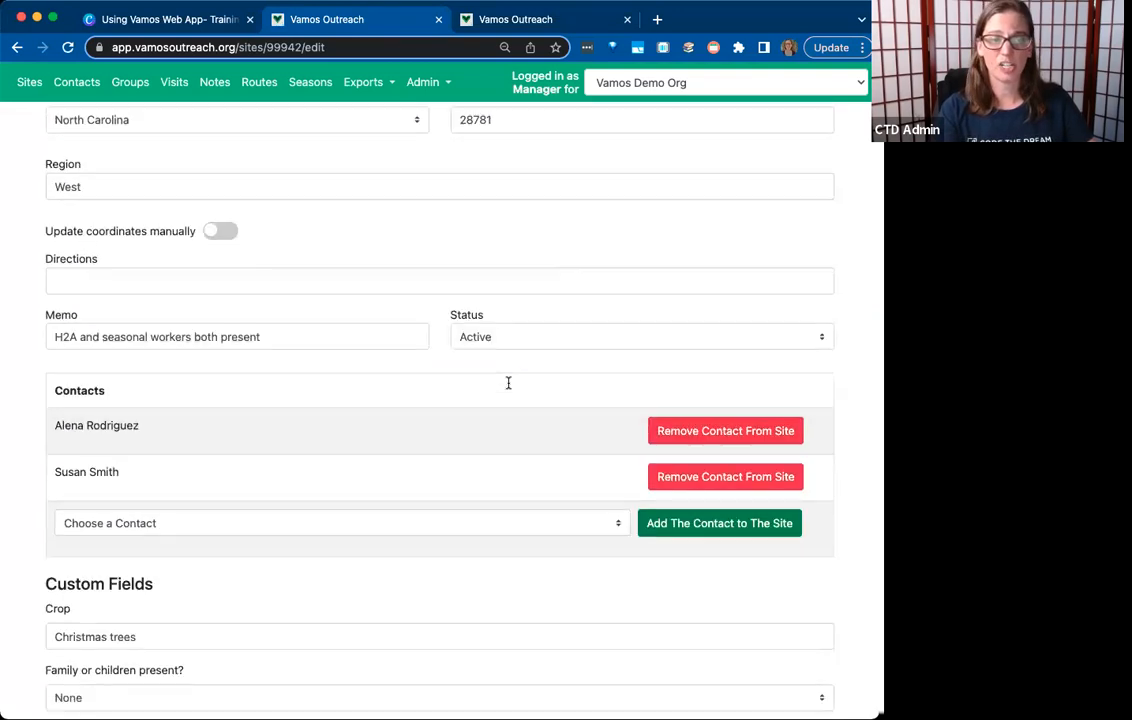
scroll(508, 385, "down", 2)
left_click_drag(53, 321, 159, 321)
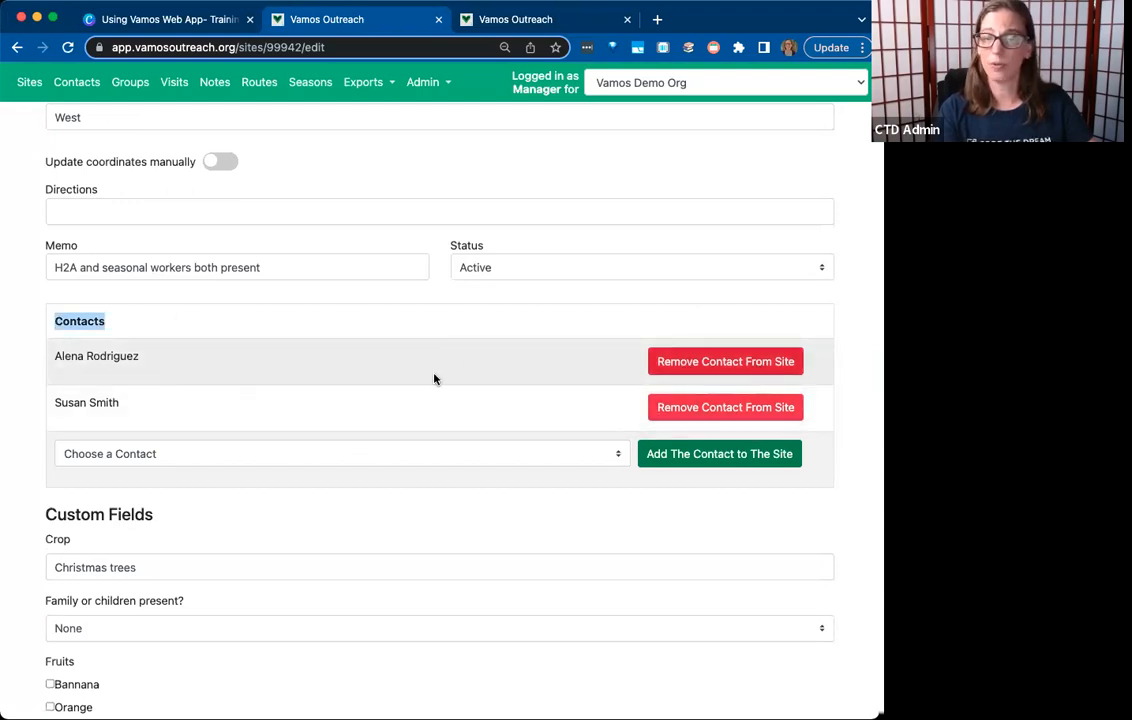
left_click(379, 396)
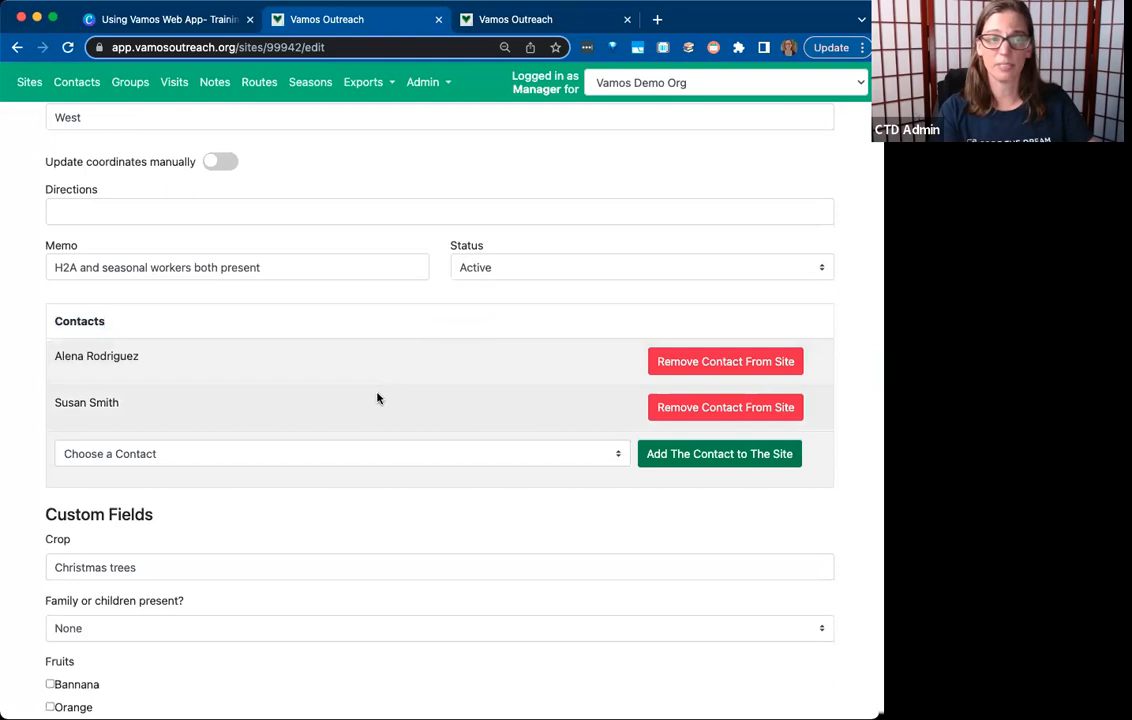
left_click(251, 455)
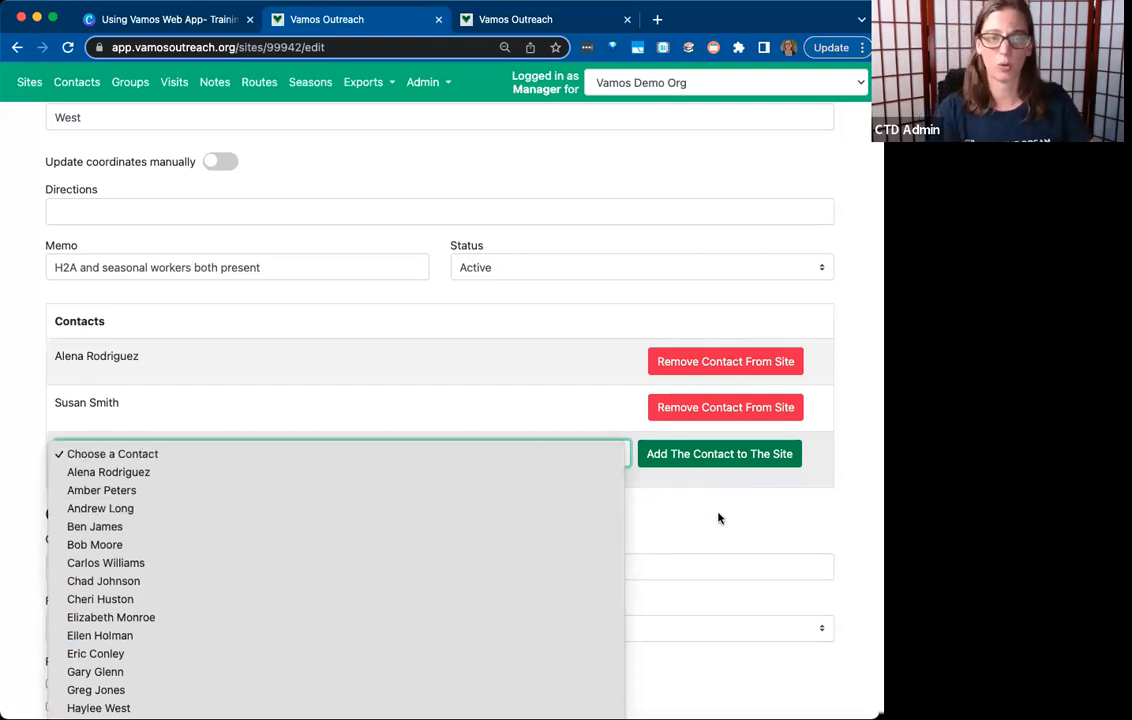
left_click(168, 541)
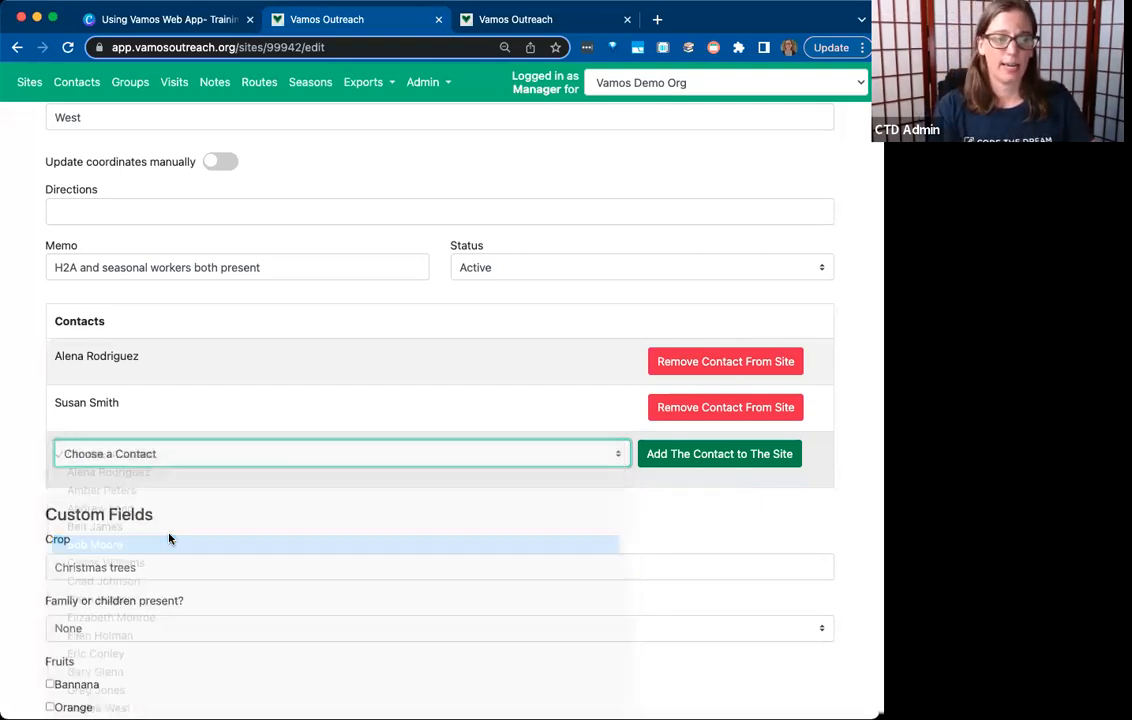
left_click(735, 453)
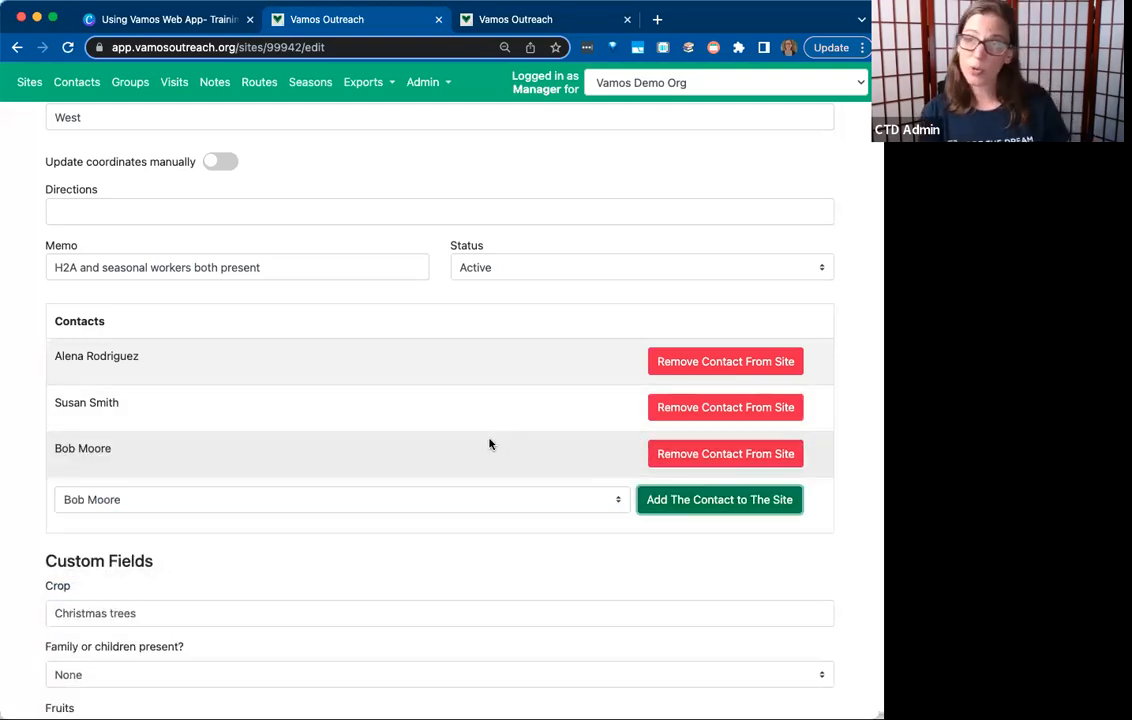
Look at the new contact form on the Contacts page without creating a contact, and return to the site's details
left_click(79, 89)
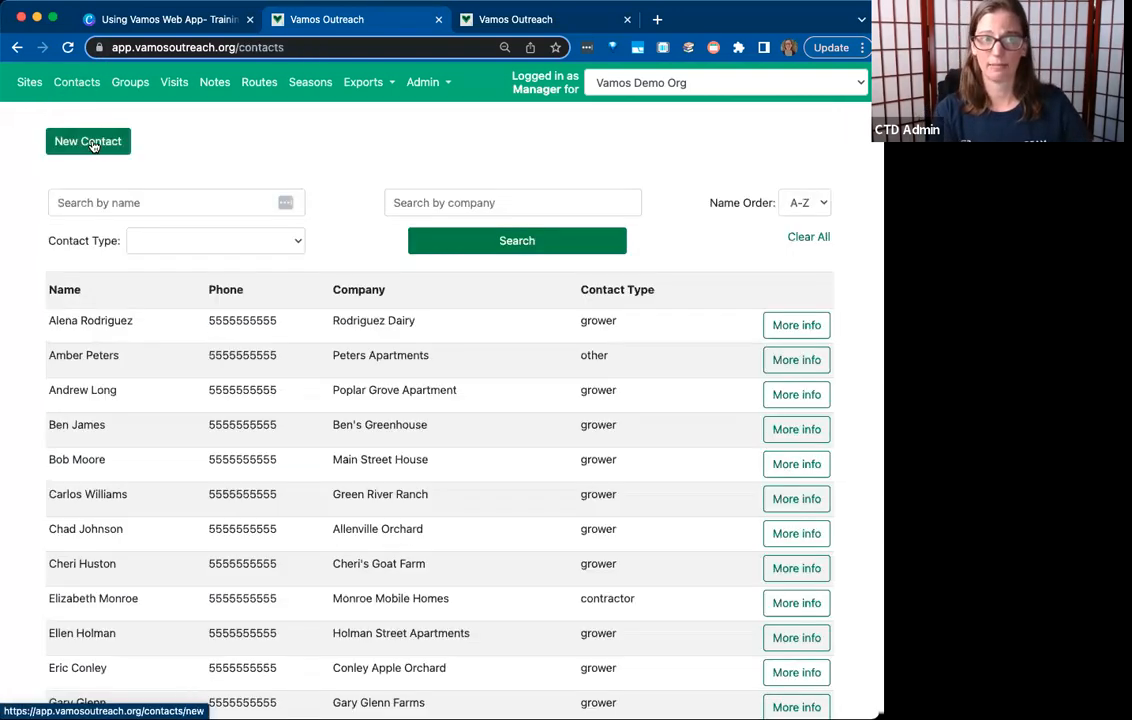
left_click(93, 144)
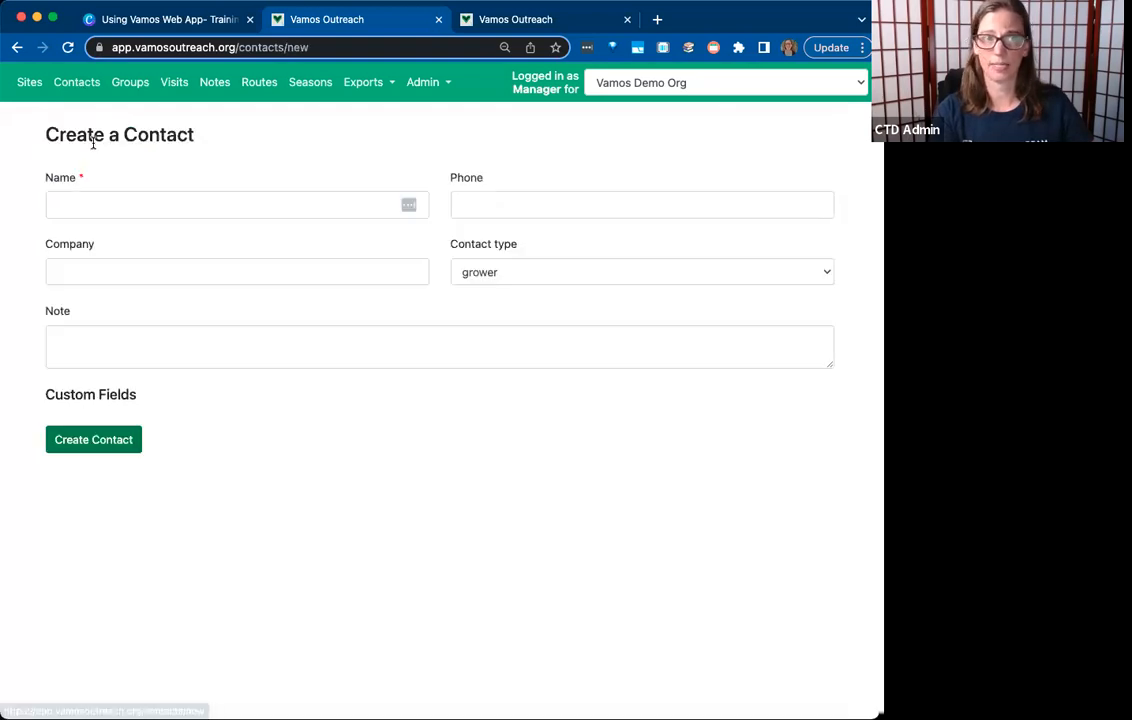
left_click(18, 49)
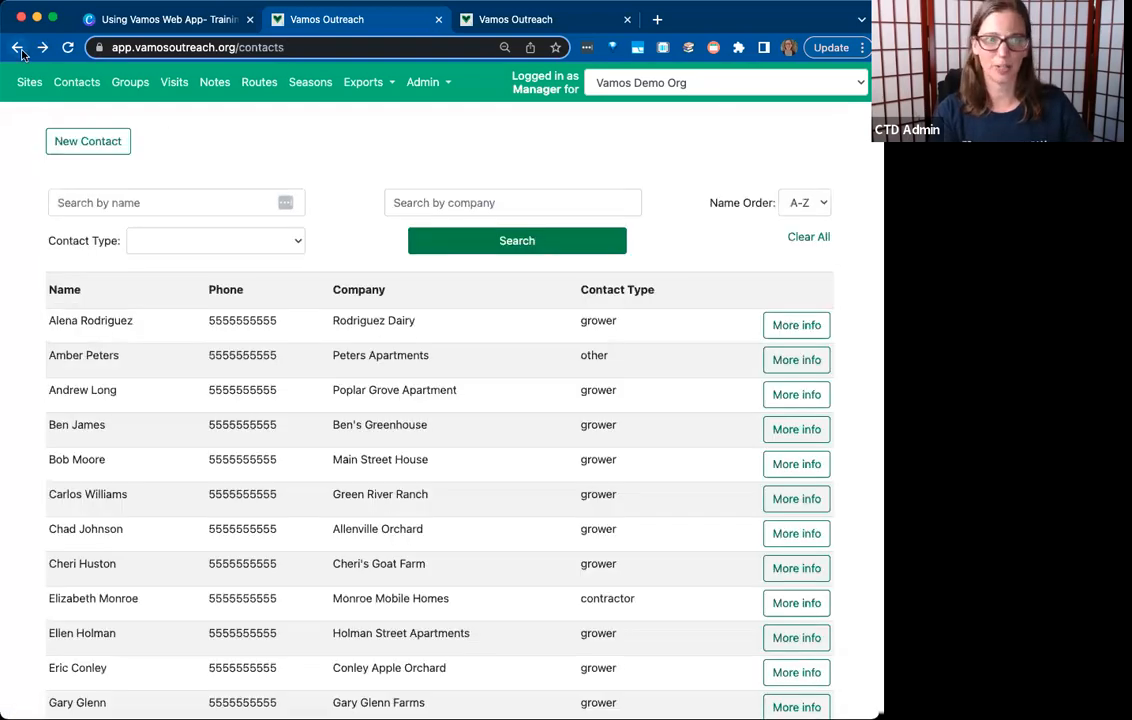
left_click(20, 50)
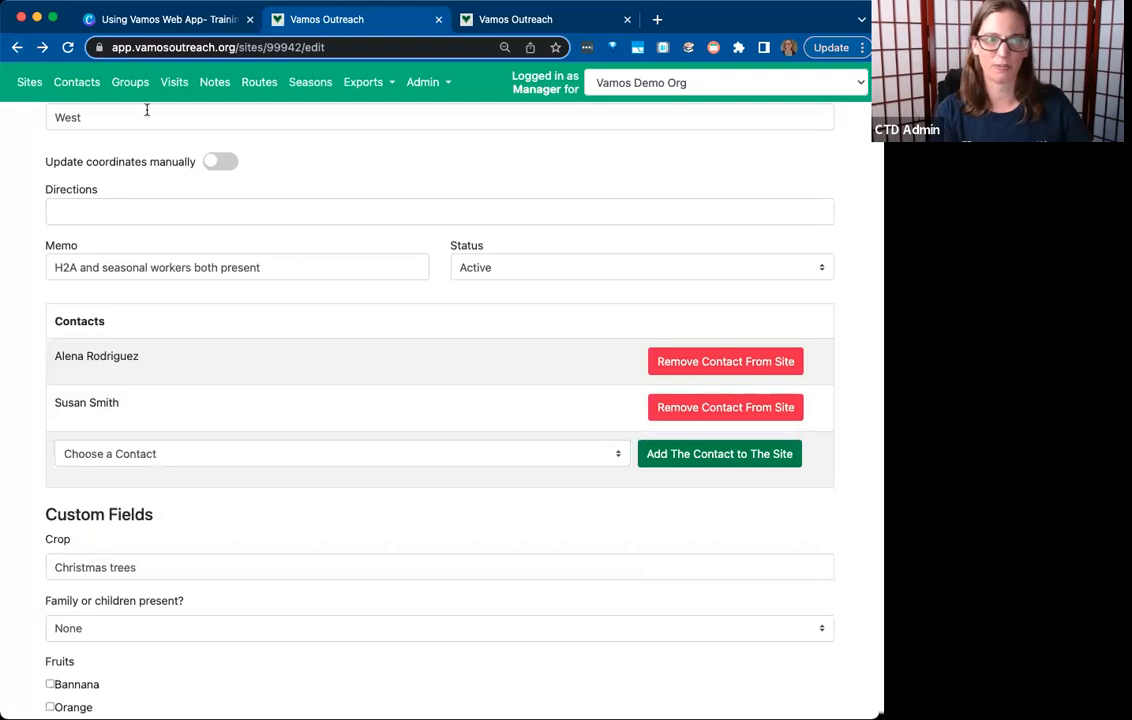
scroll(212, 296, "up", 5)
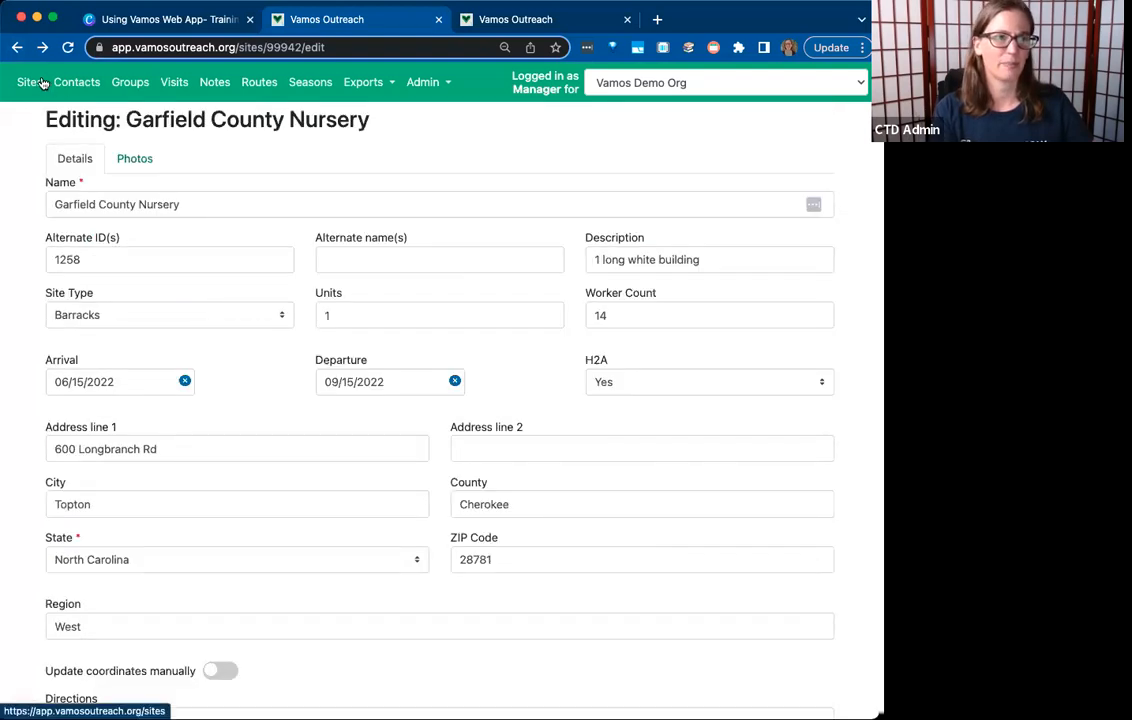
left_click(17, 47)
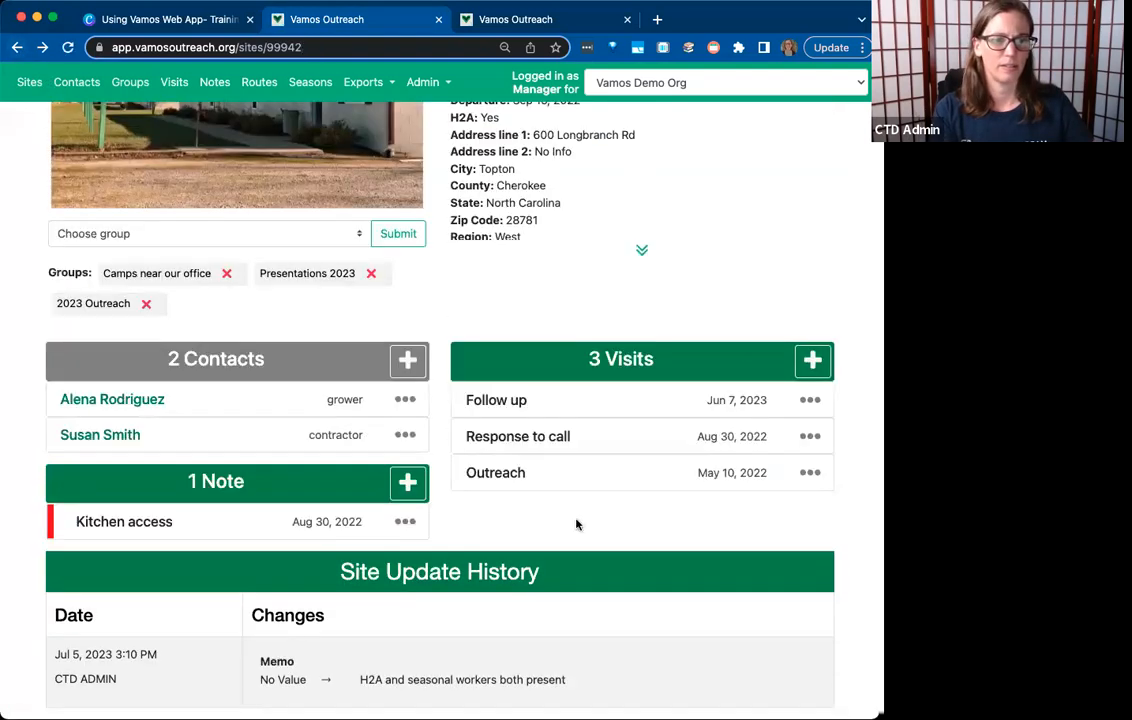
Expand the site's Jun 7, 2023 Follow up visit and read its details
scroll(502, 275, "up", 3)
scroll(503, 281, "down", 2)
scroll(503, 281, "down", 2)
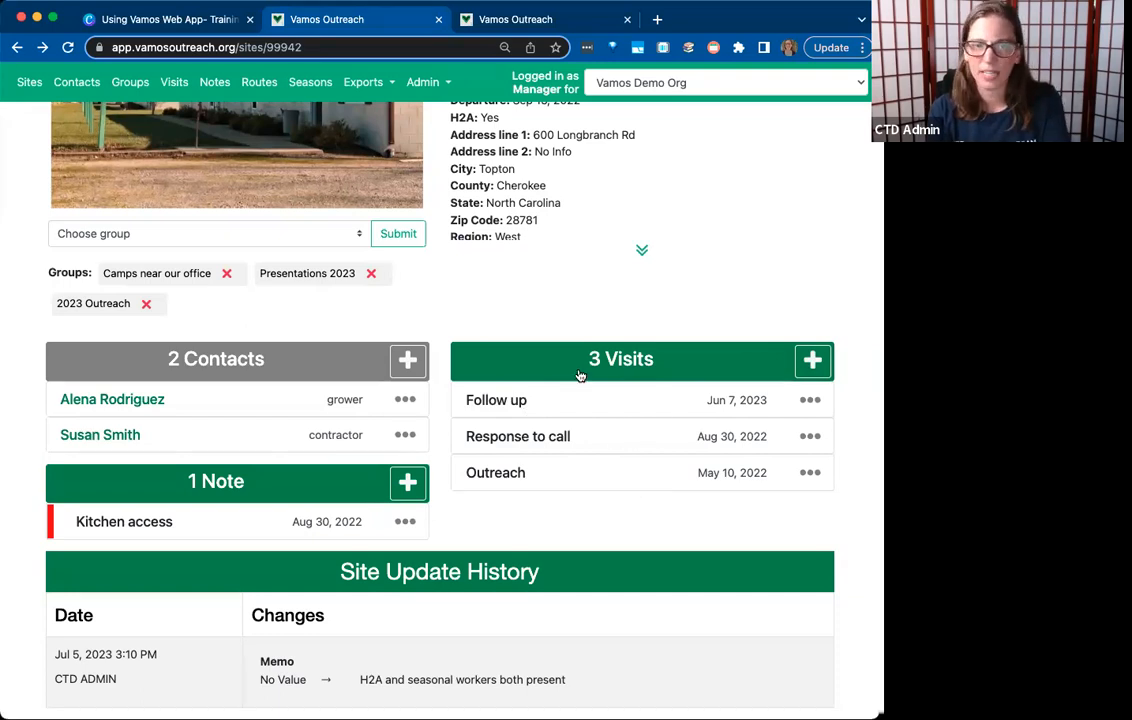
left_click(507, 401)
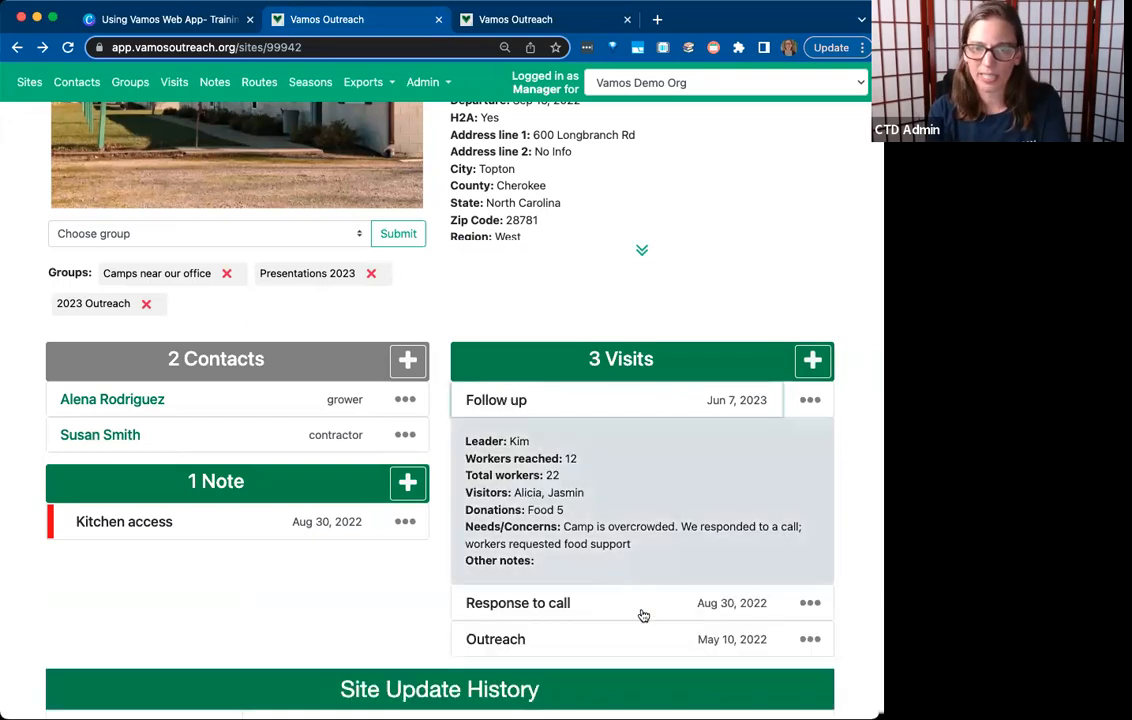
scroll(662, 512, "down", 2)
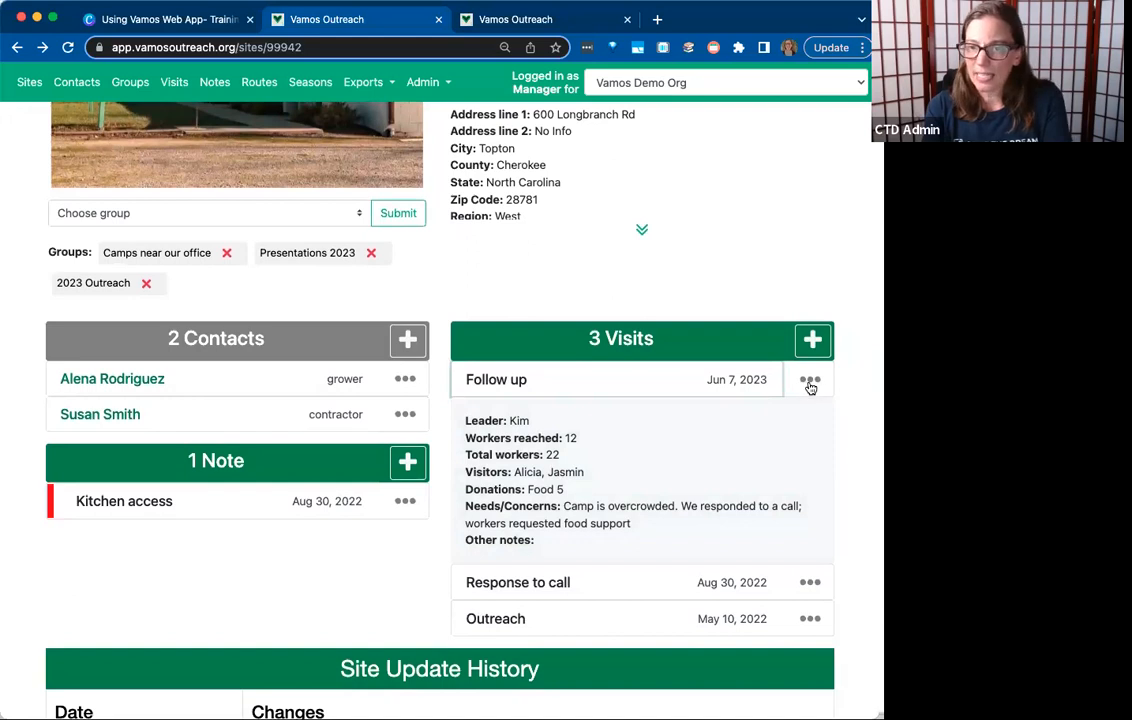
Review the edit form of the Jun 7, 2023 Follow up visit without changes, and return to that visit's details on the site
left_click(806, 391)
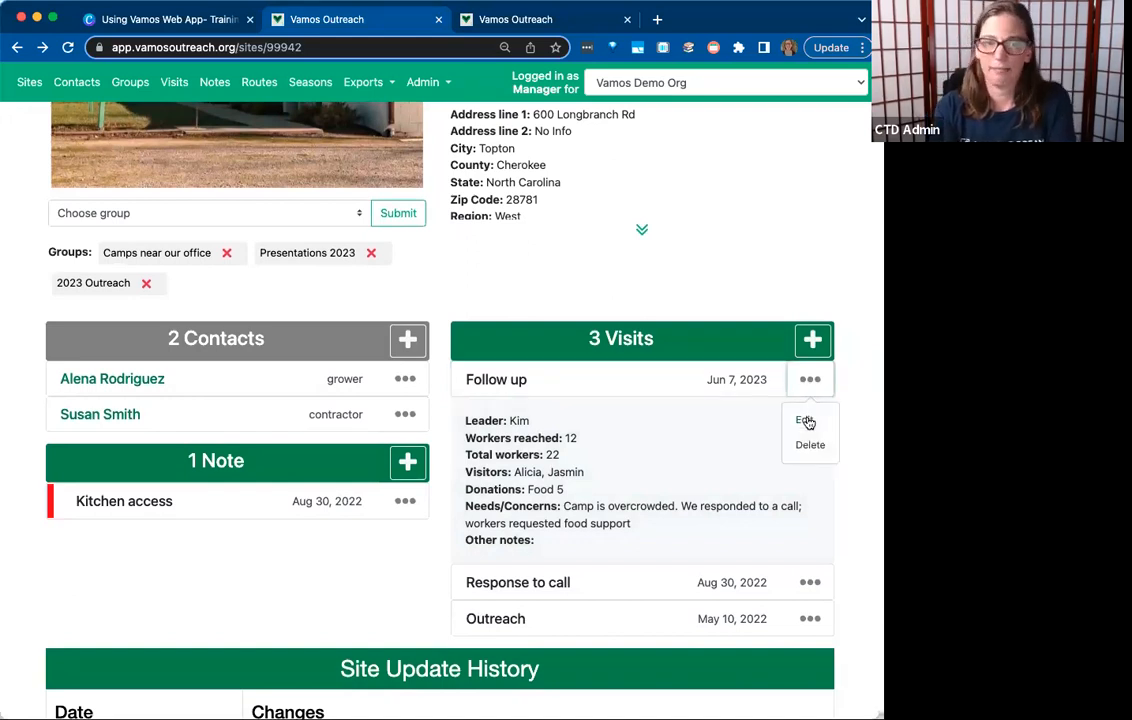
left_click(806, 421)
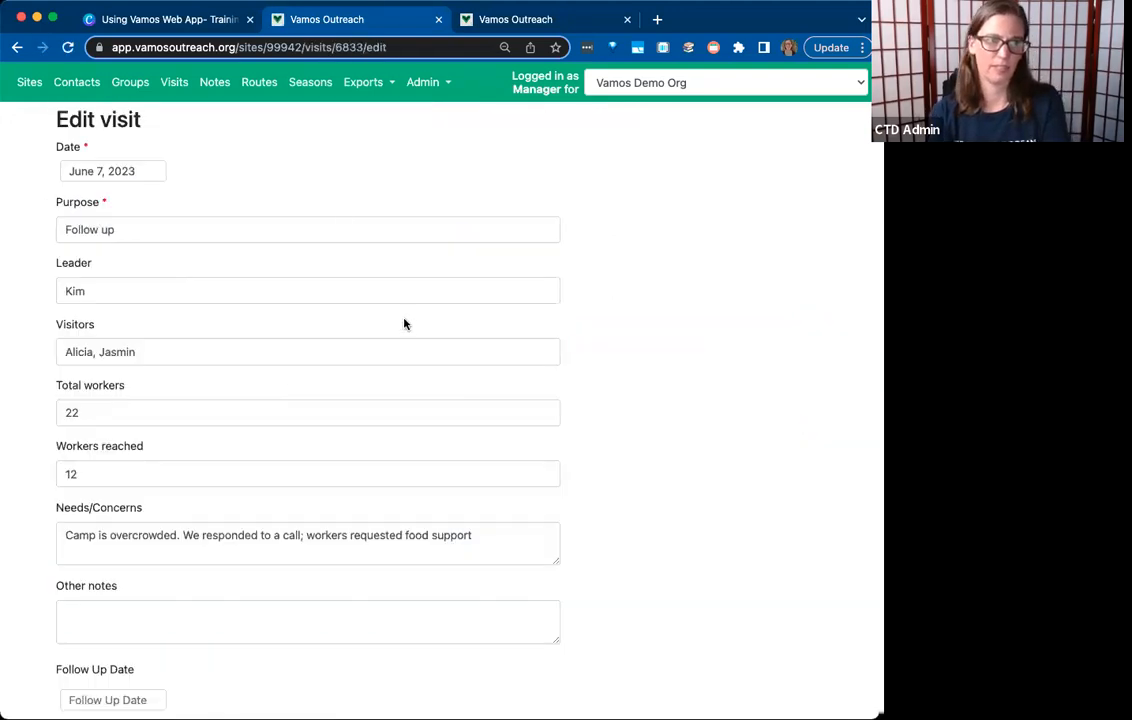
scroll(404, 320, "down", 5)
scroll(422, 323, "up", 5)
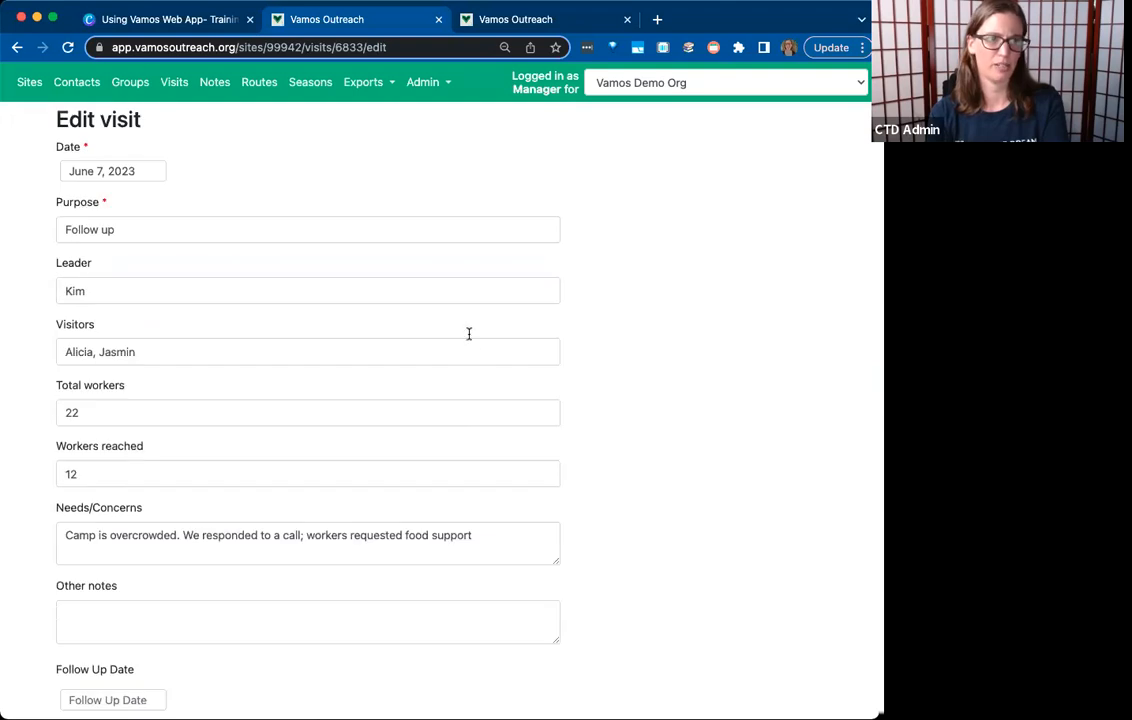
left_click(16, 49)
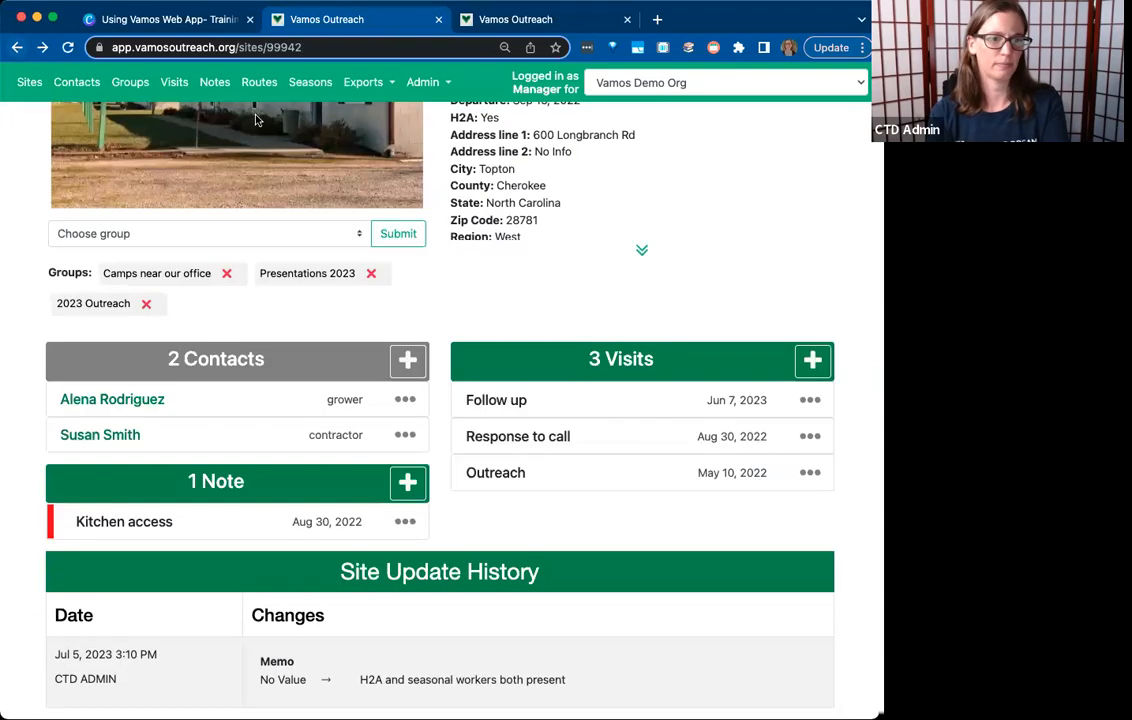
left_click(608, 400)
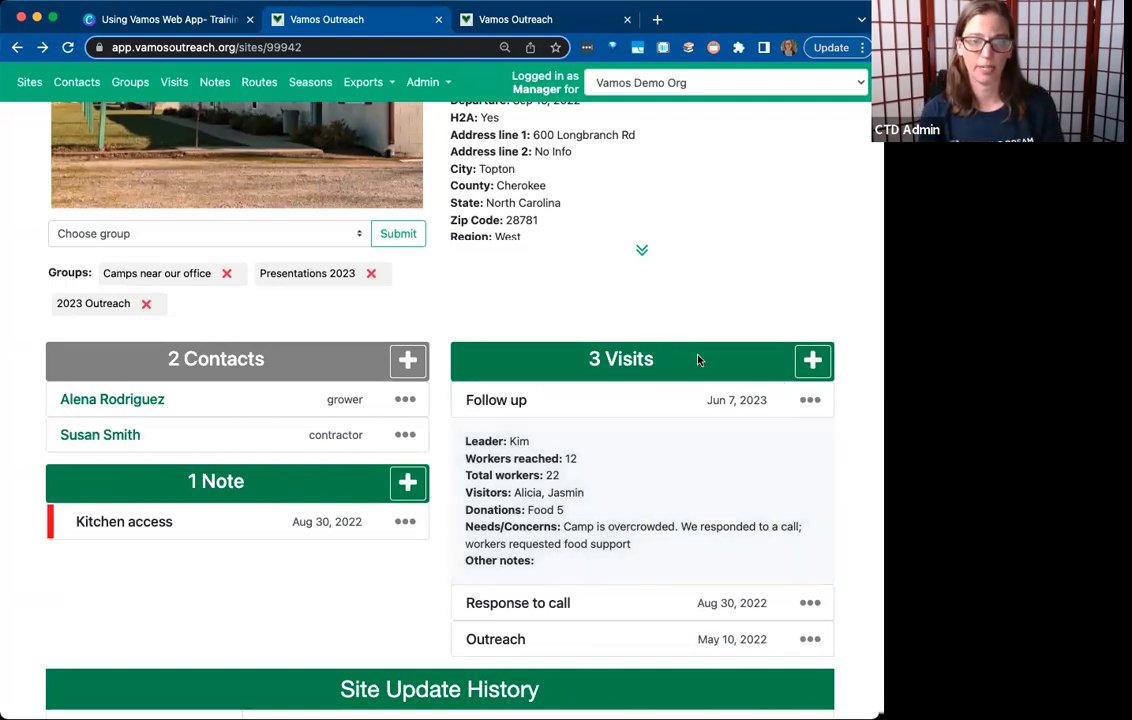
Start a new visit for the site with the date July 5, 2023 and the purpose "Follow Up"
left_click(812, 364)
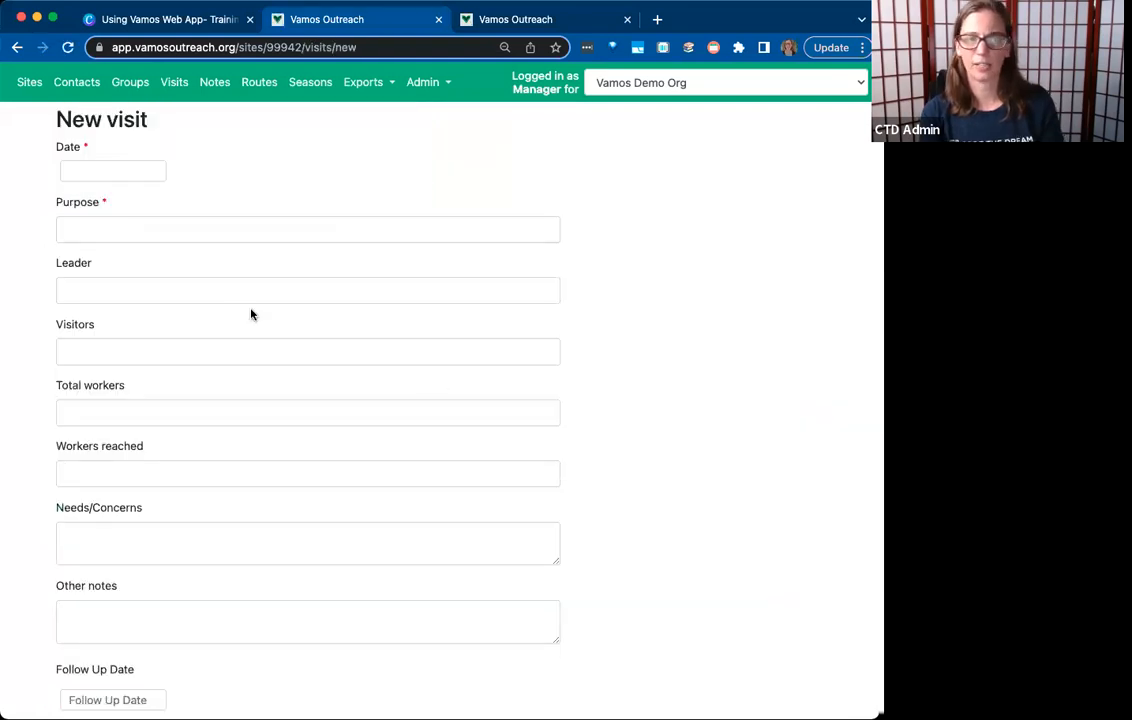
left_click(96, 171)
left_click(175, 273)
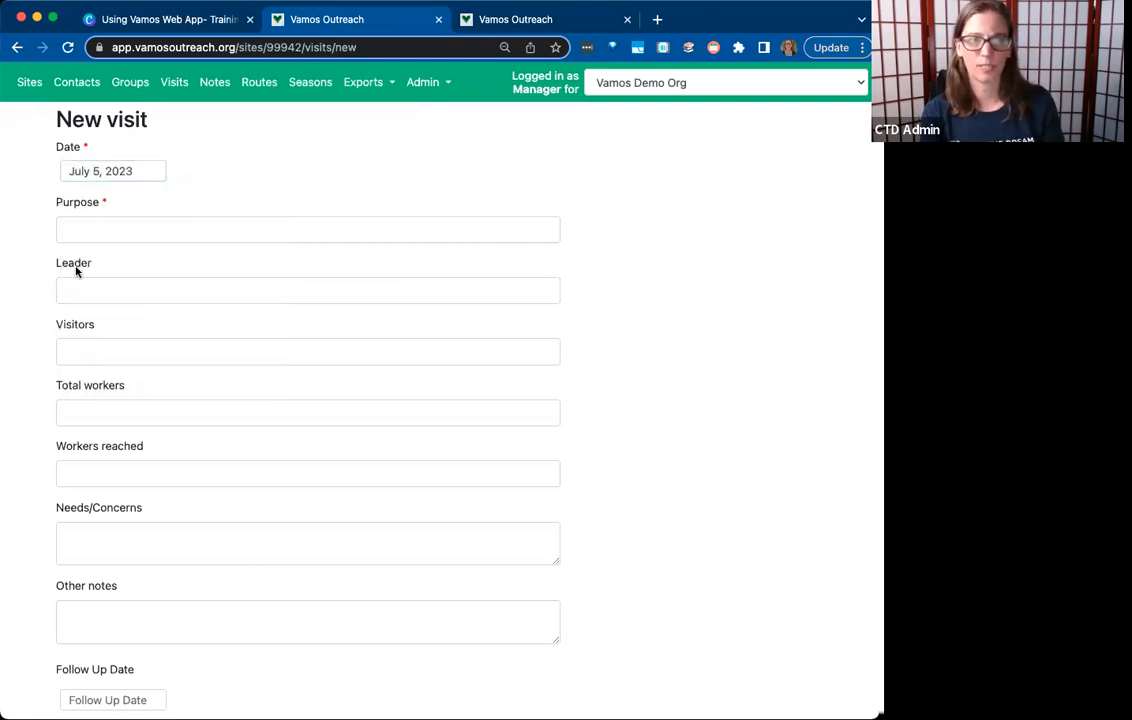
left_click(121, 227)
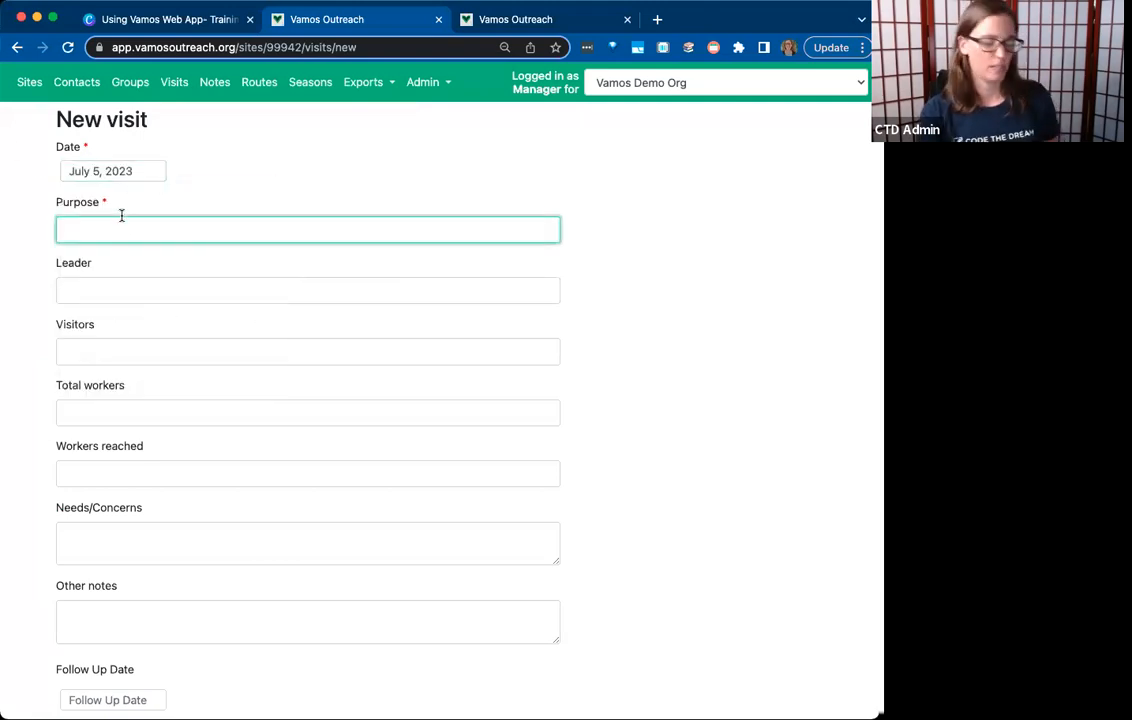
type("Follow Up")
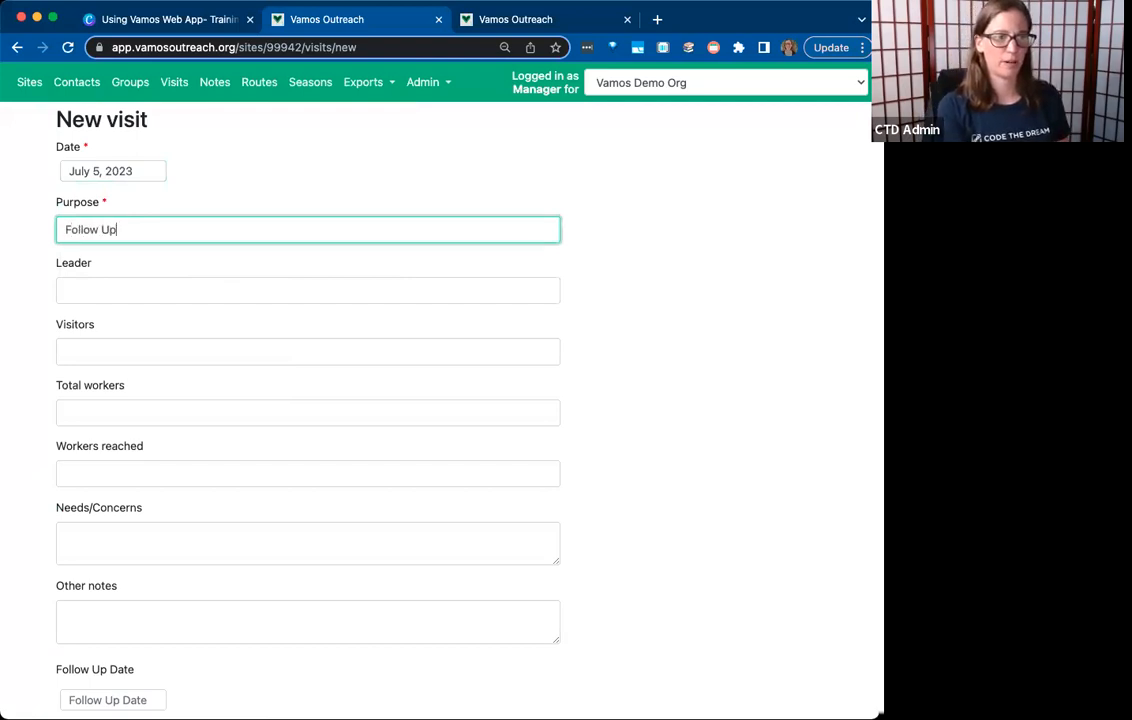
Enter the leader's first name in the new visit, leaving the visitors empty
key("Tab")
type("L")
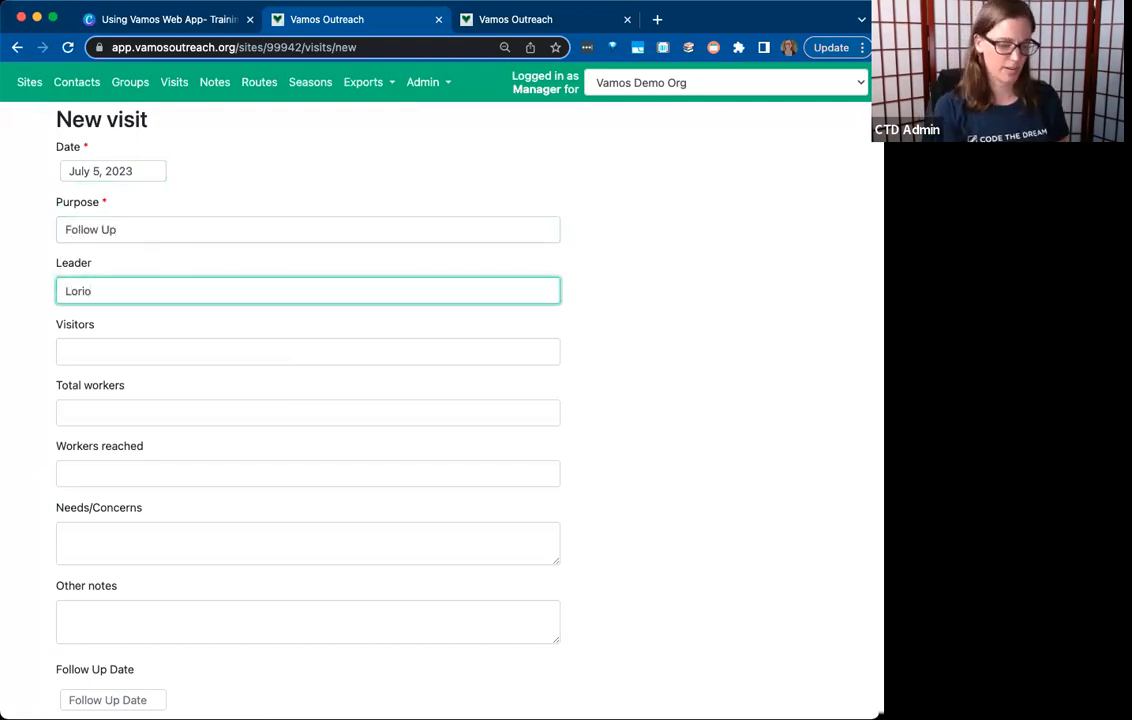
type("ori")
left_click(160, 351)
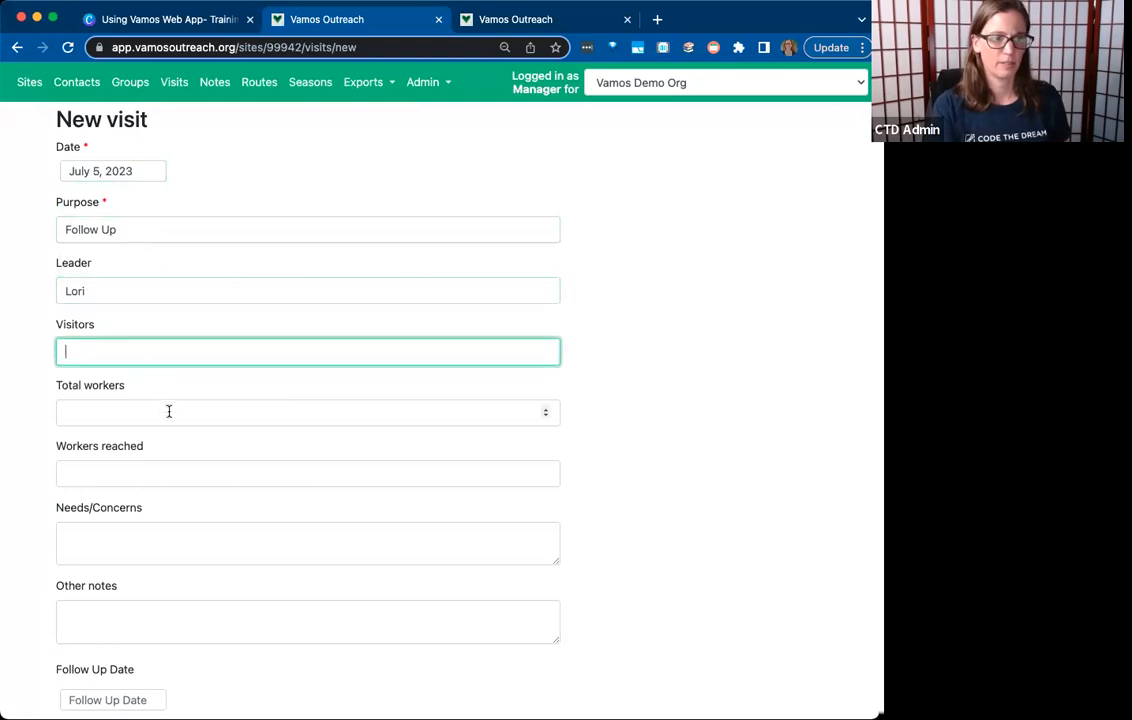
left_click(131, 288)
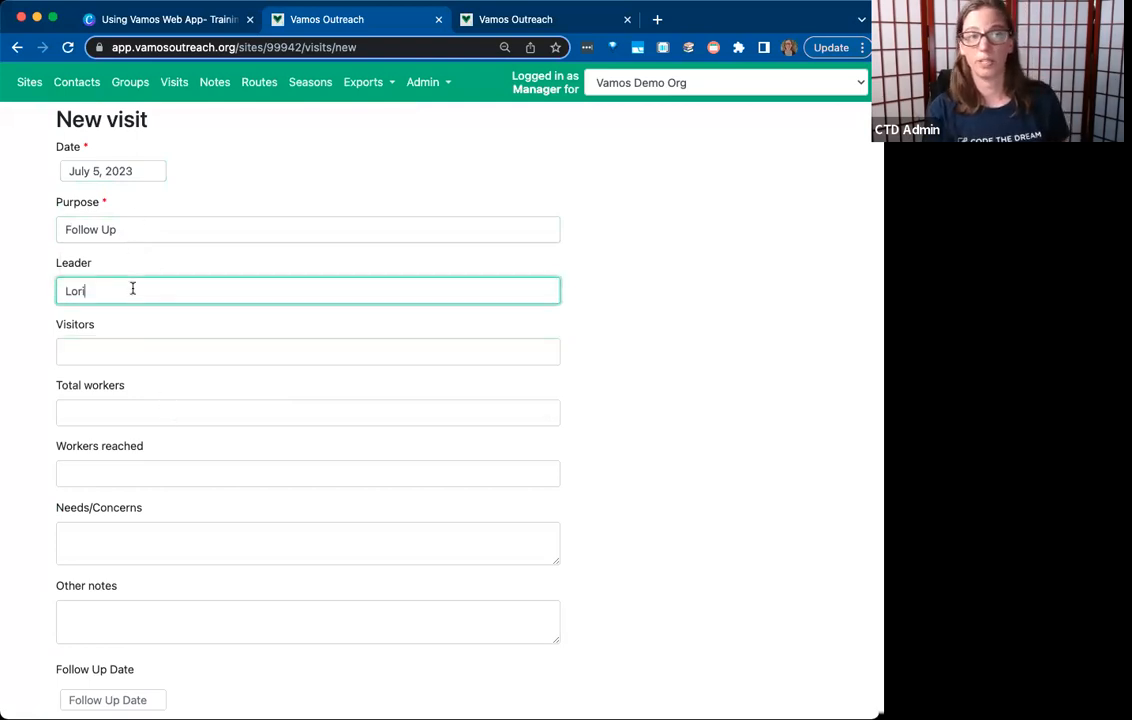
Review the remaining fields of the new visit form, from visitors and worker numbers to notes, follow-up date, HotSpot and donations
scroll(131, 288, "down", 2)
left_click(175, 545)
scroll(200, 515, "down", 2)
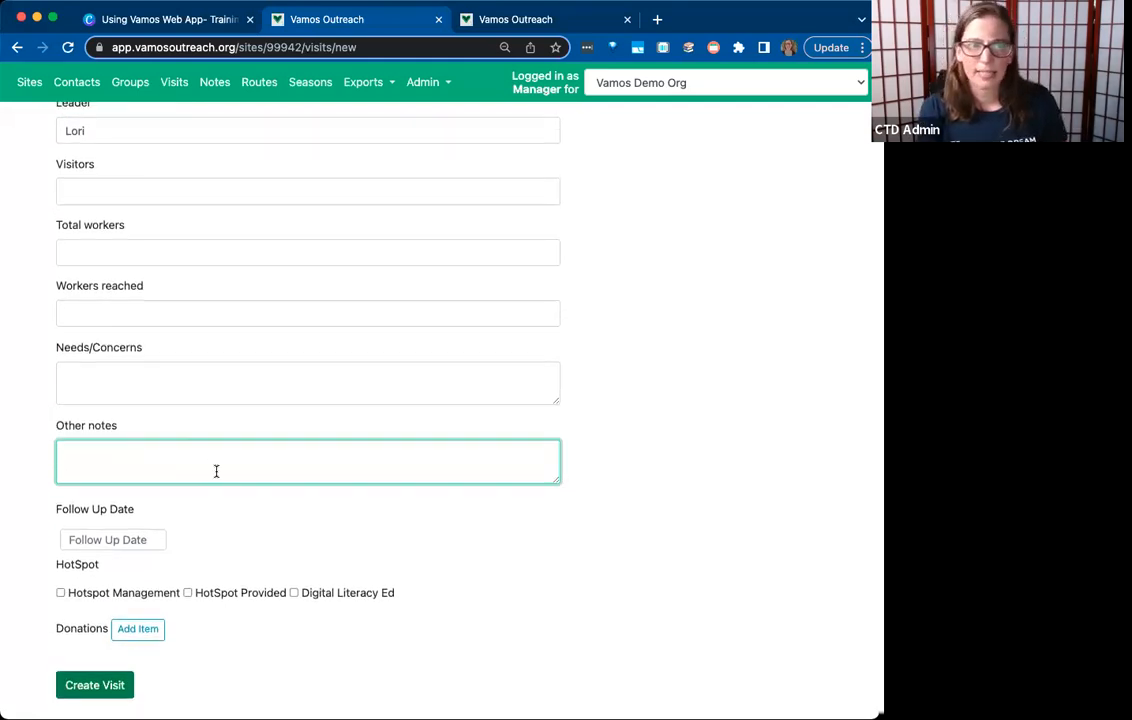
scroll(215, 470, "up", 4)
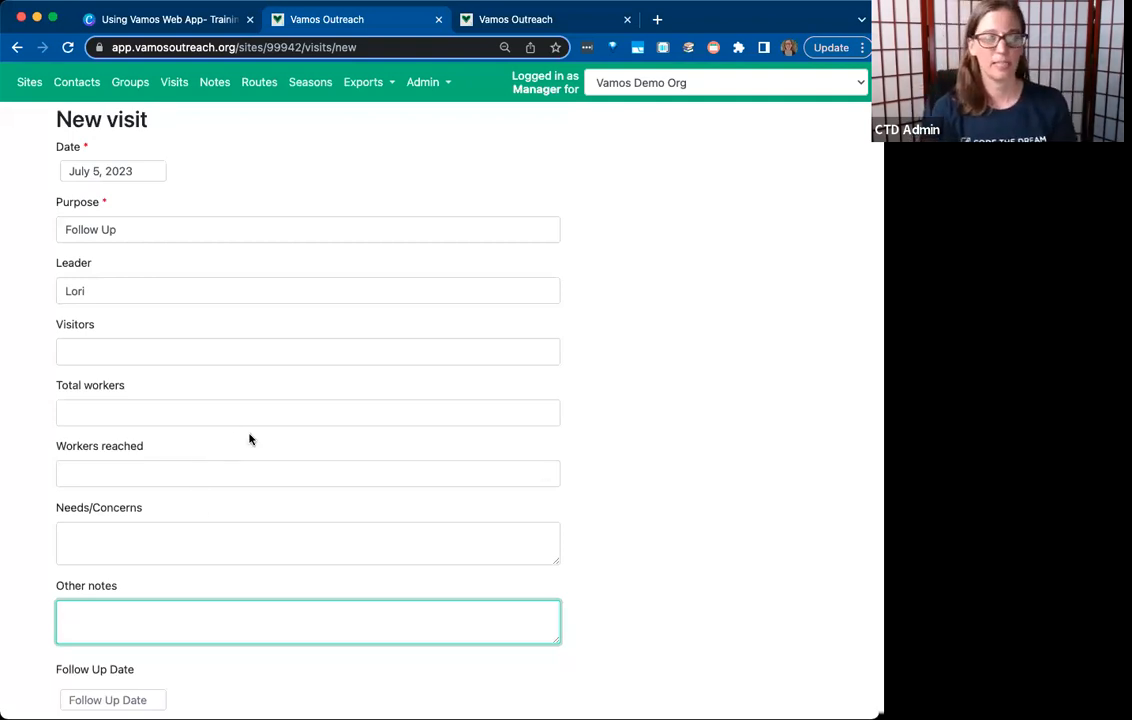
scroll(248, 437, "down", 4)
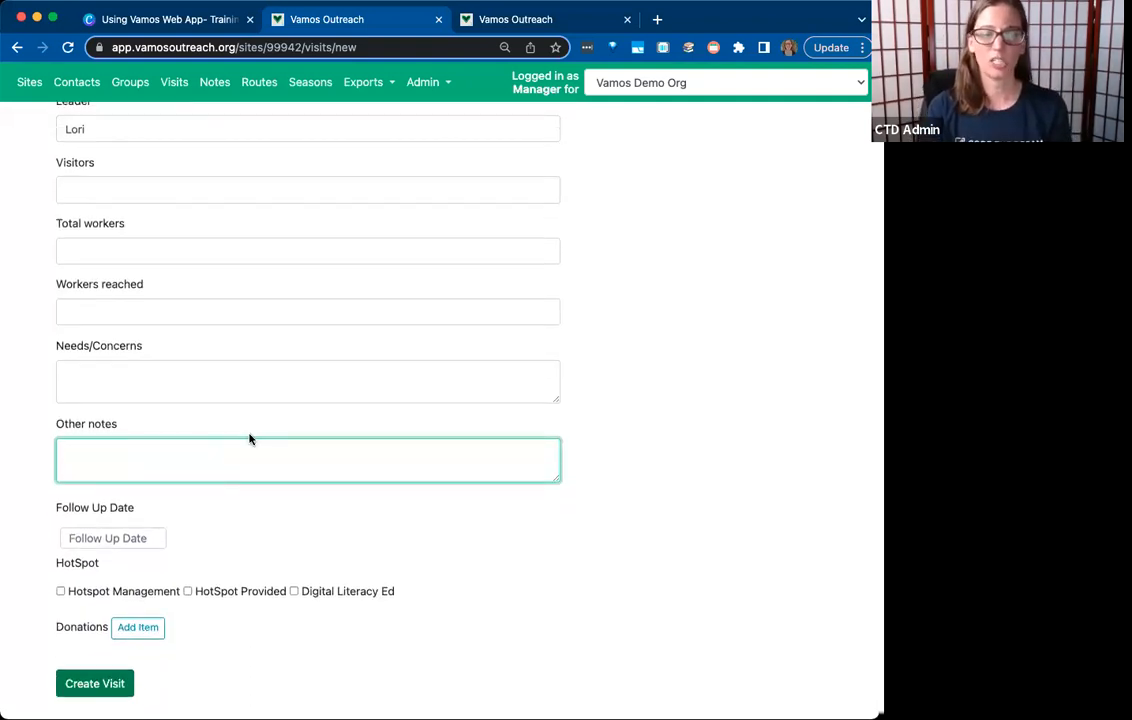
scroll(250, 438, "up", 3)
scroll(250, 437, "up", 1)
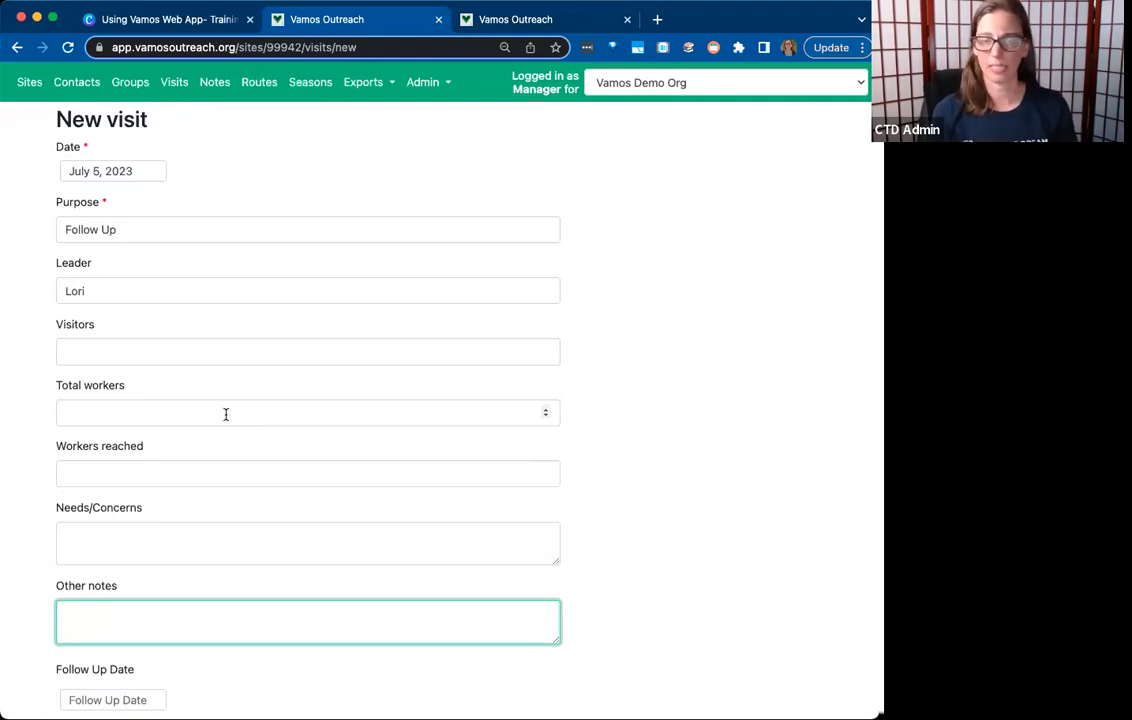
scroll(192, 370, "down", 3)
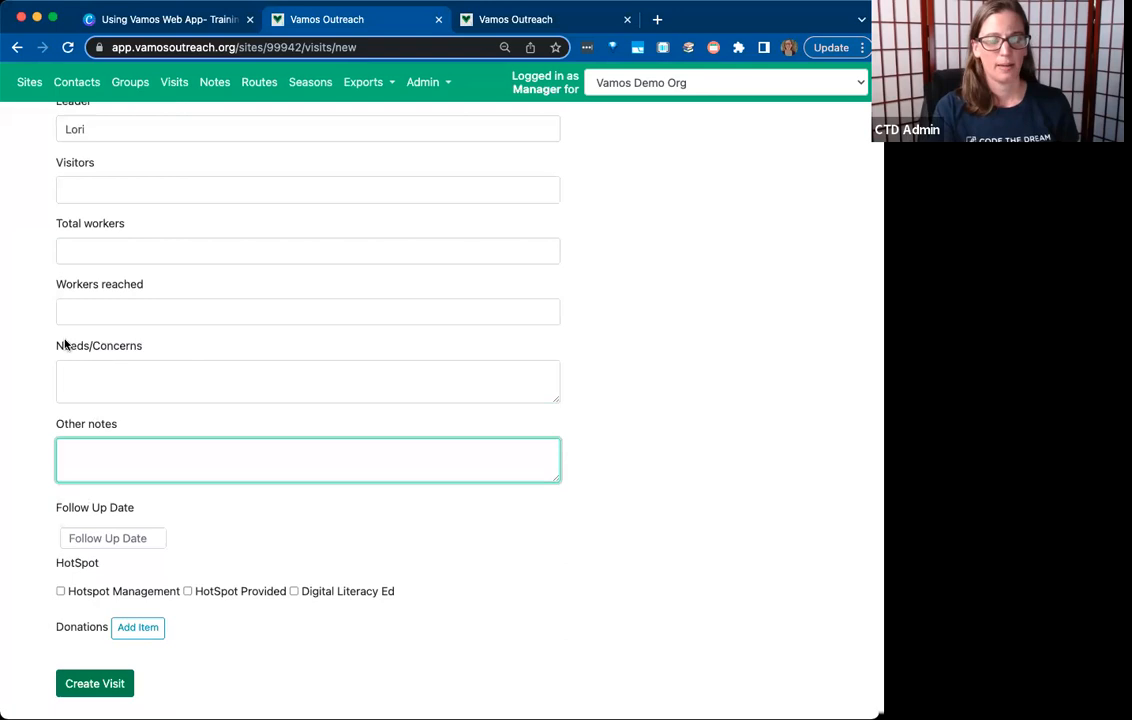
scroll(192, 328, "up", 3)
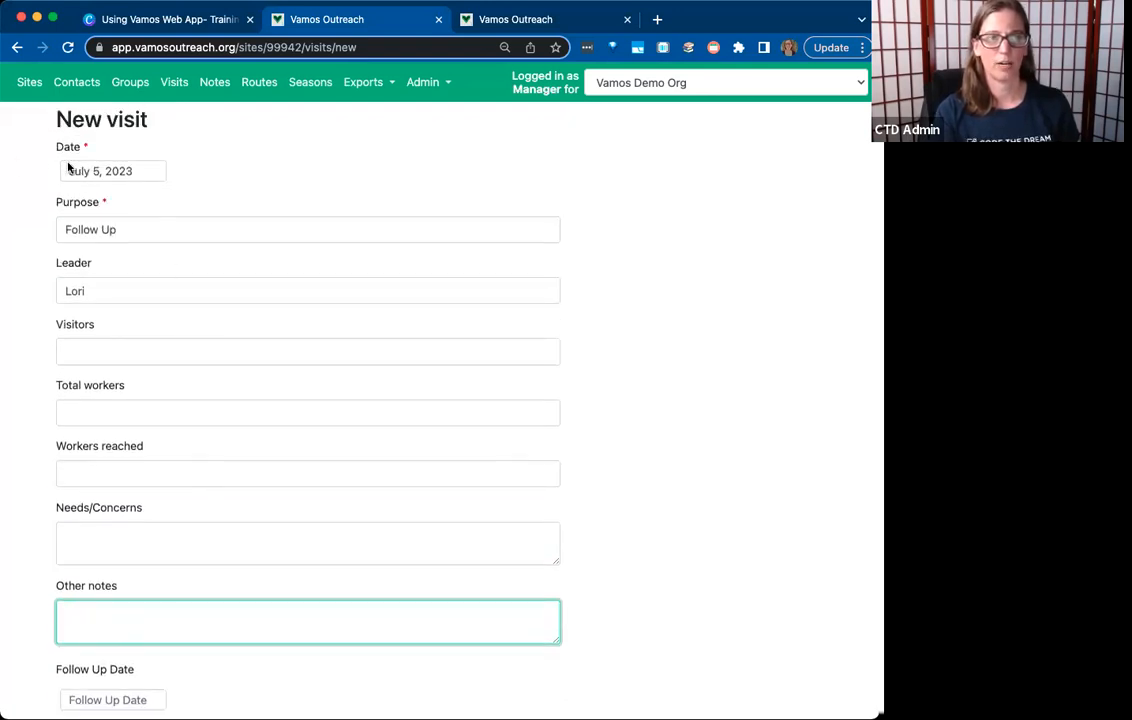
scroll(196, 395, "down", 3)
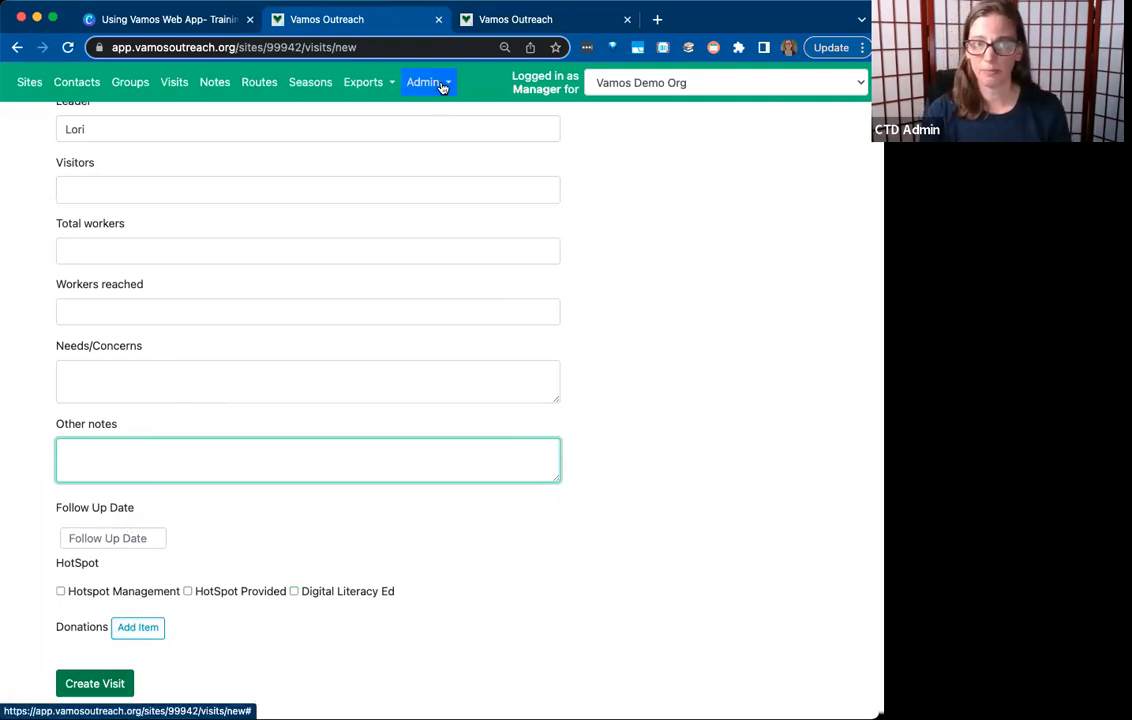
scroll(840, 407, "up", 3)
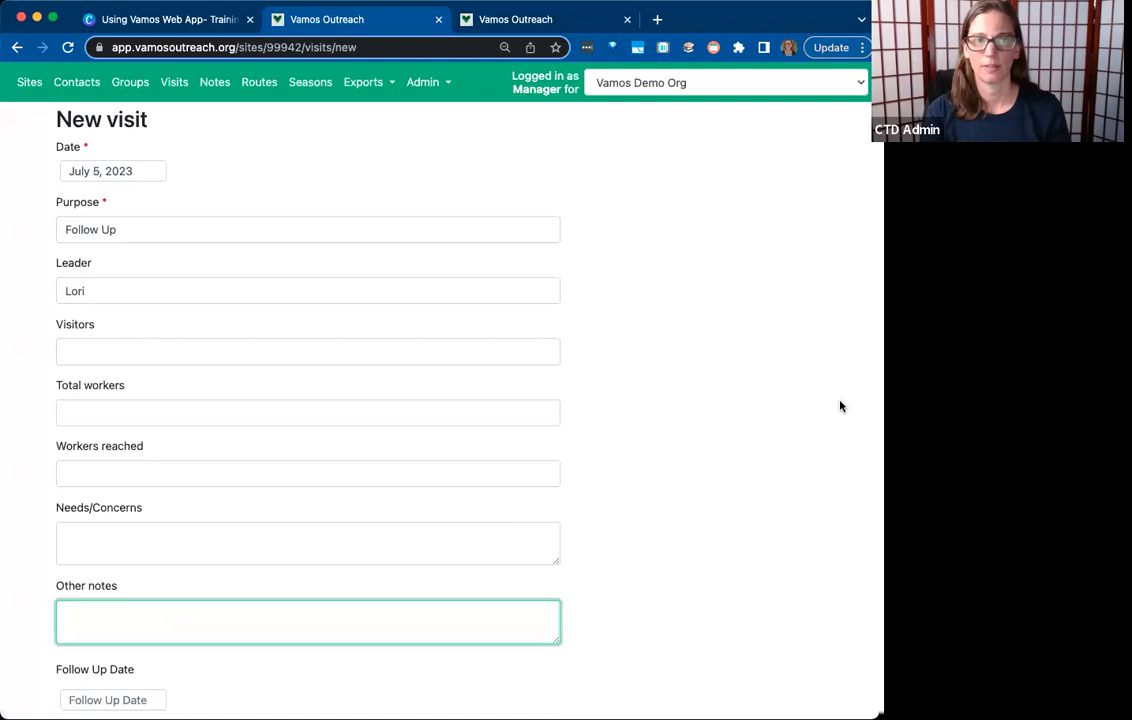
scroll(840, 406, "down", 3)
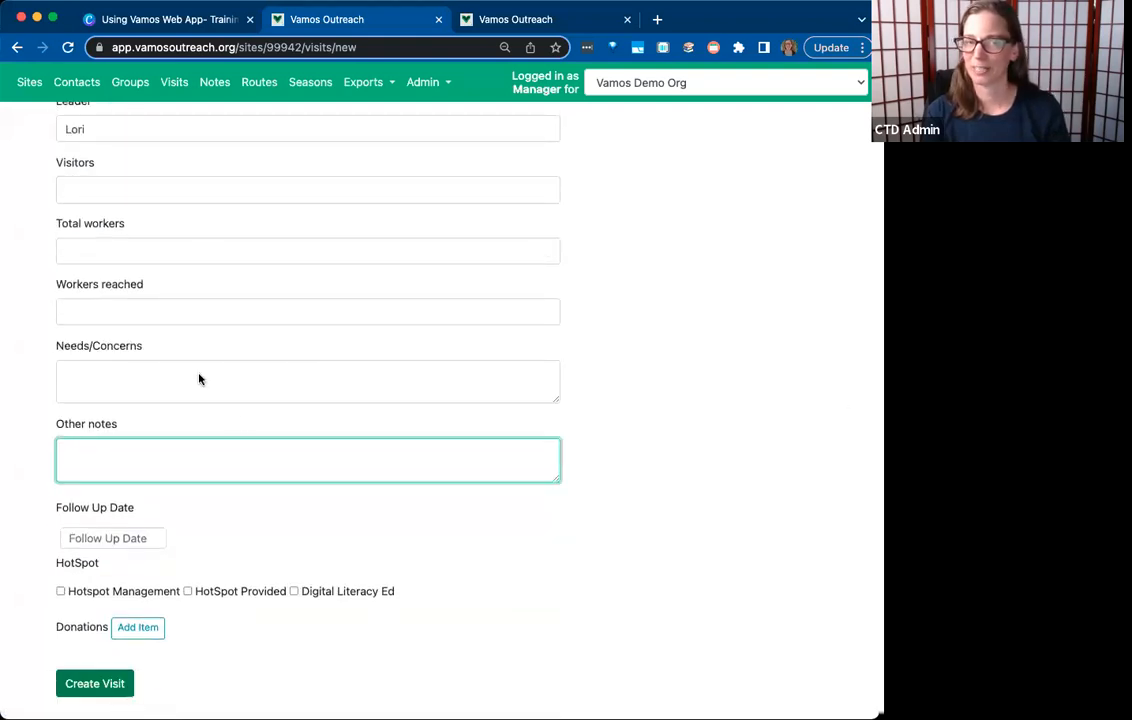
Set the workers reached to 10 and create the visit
left_click(155, 314)
type("10")
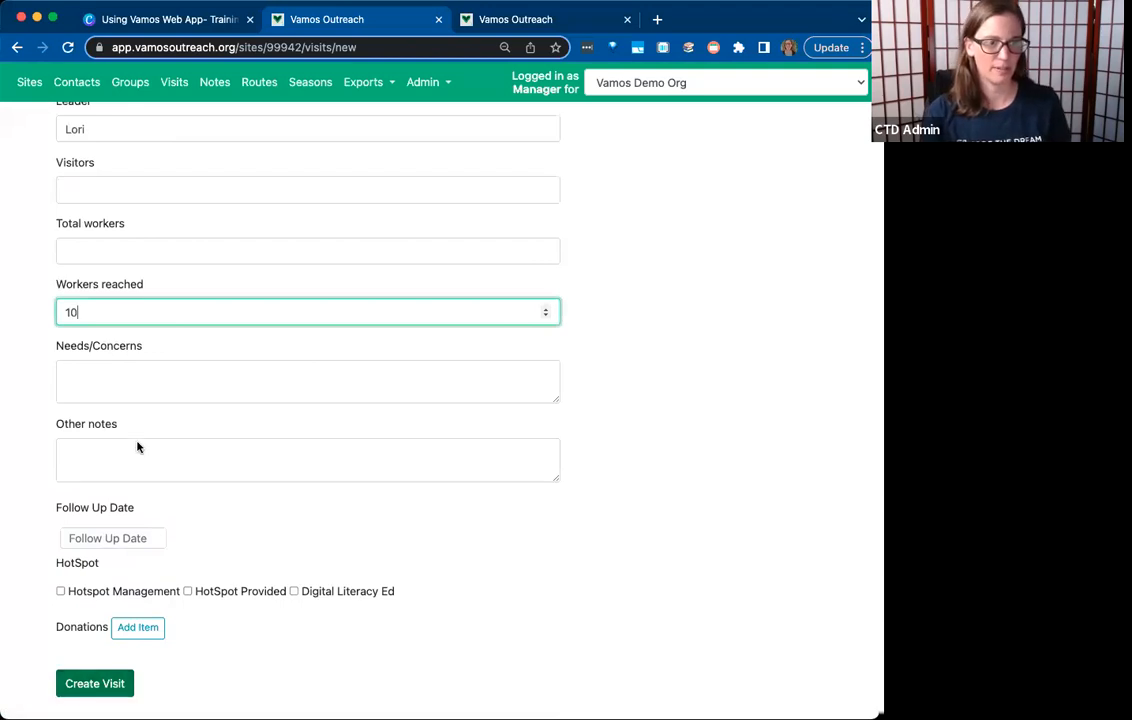
left_click(90, 683)
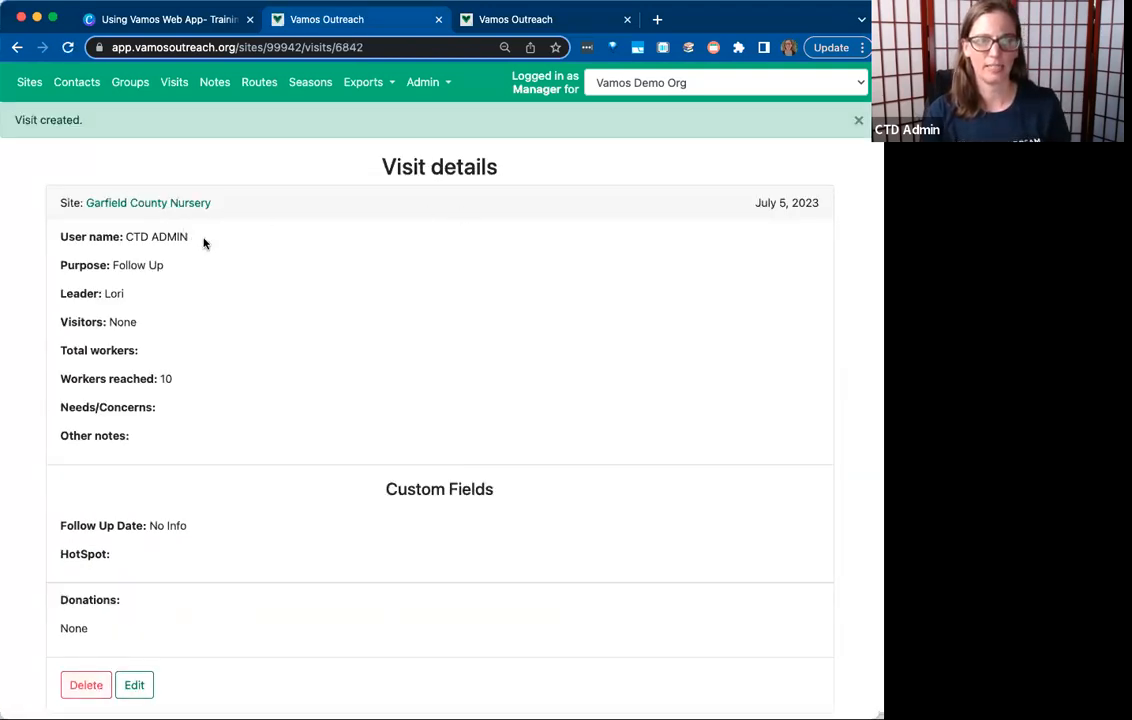
Return to the Garfield County Nursery site, look at its list of visits, and check the available admin options
left_click(148, 210)
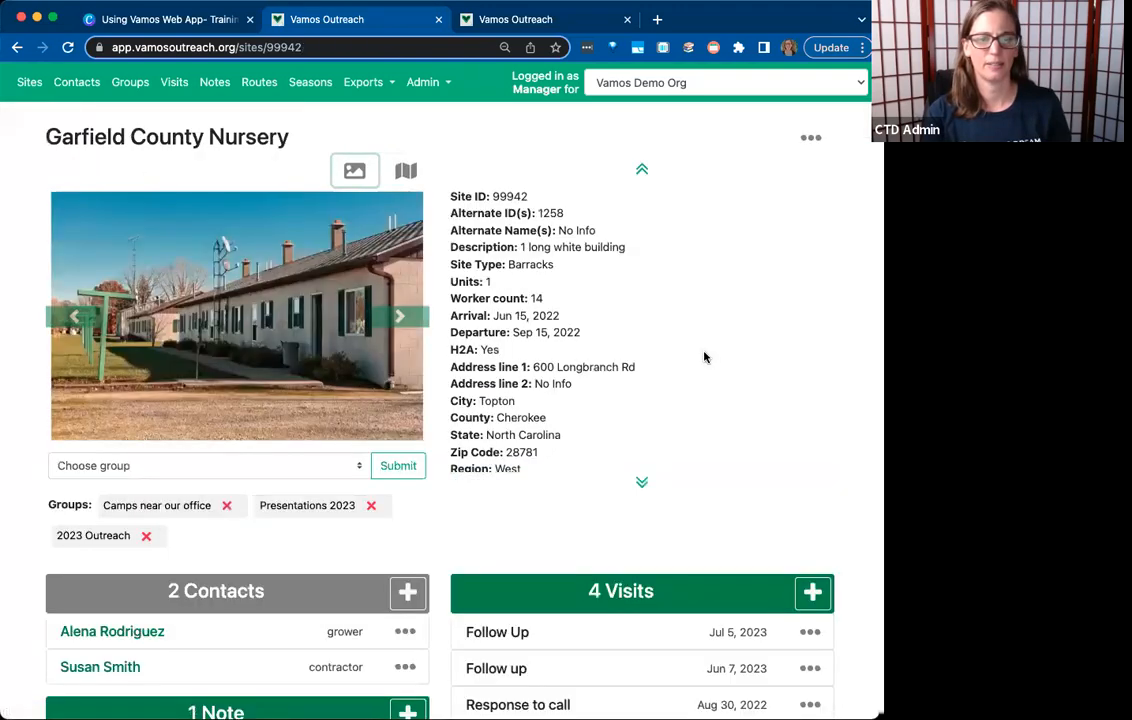
scroll(705, 356, "down", 3)
scroll(648, 575, "down", 3)
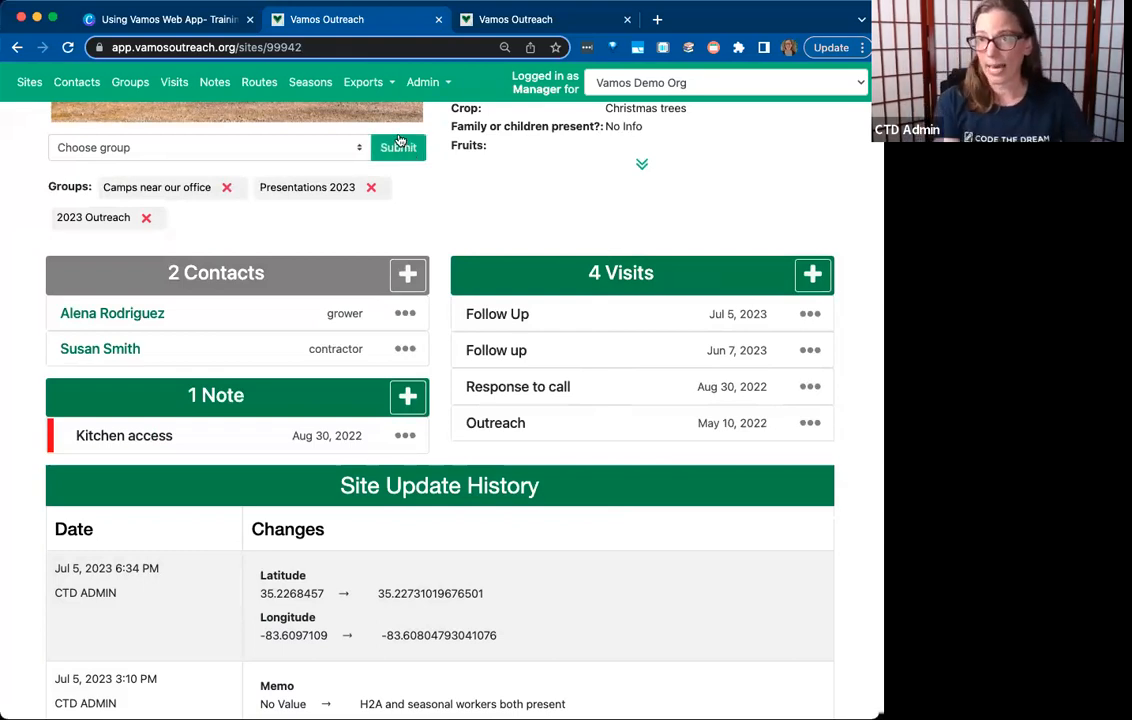
left_click(430, 84)
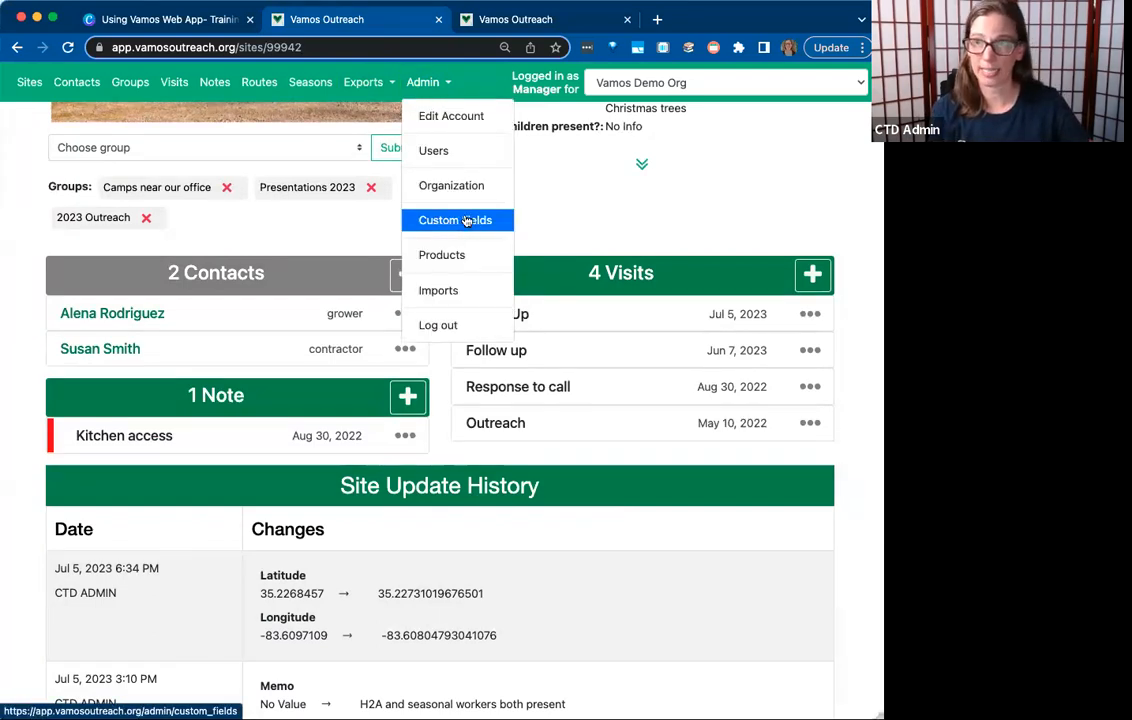
left_click(843, 220)
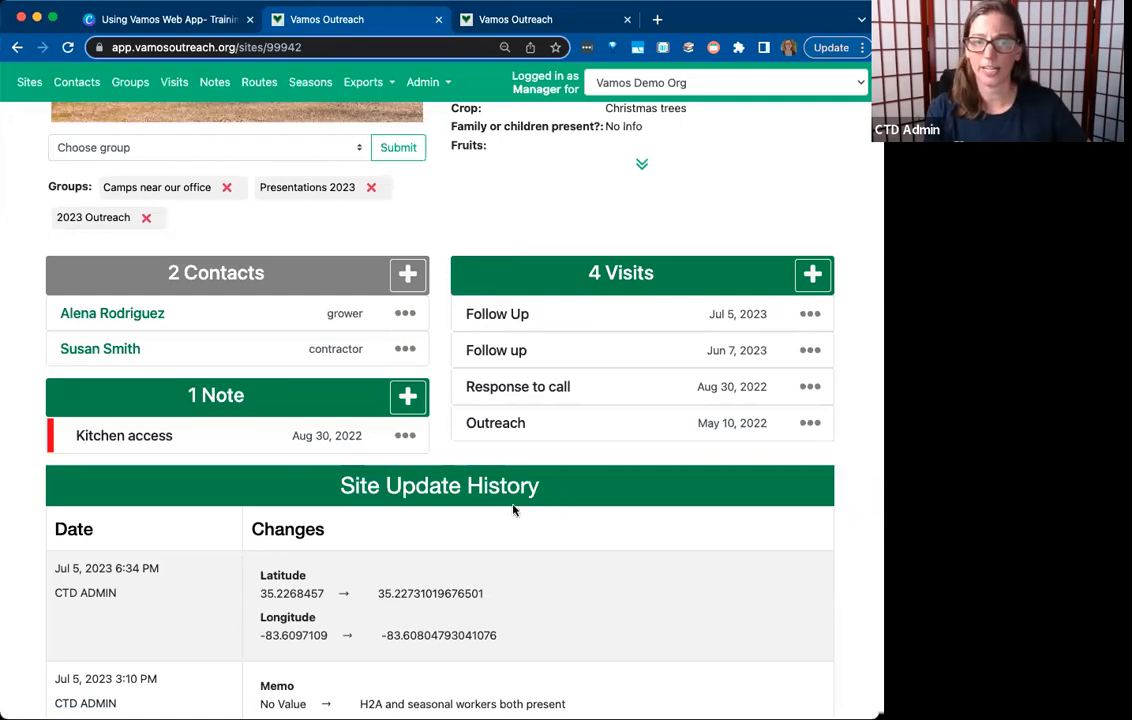
Expand the site's Jun 7, 2023 Follow up visit and look at the available CSV exports without exporting
left_click(531, 351)
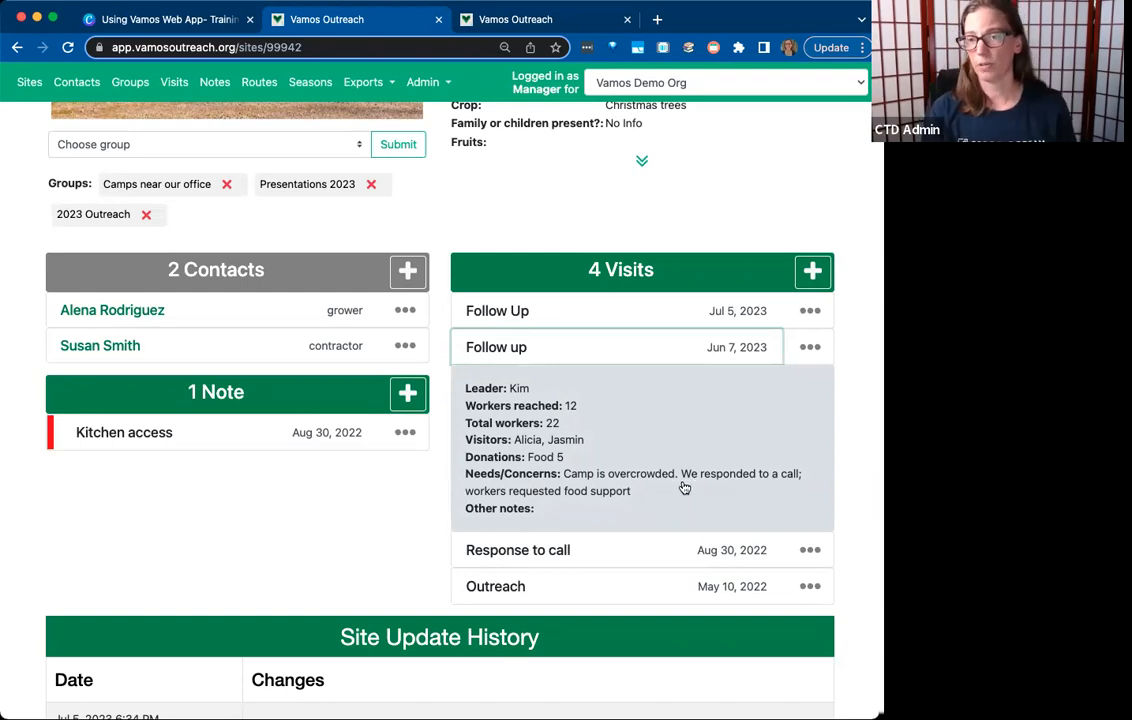
left_click(386, 87)
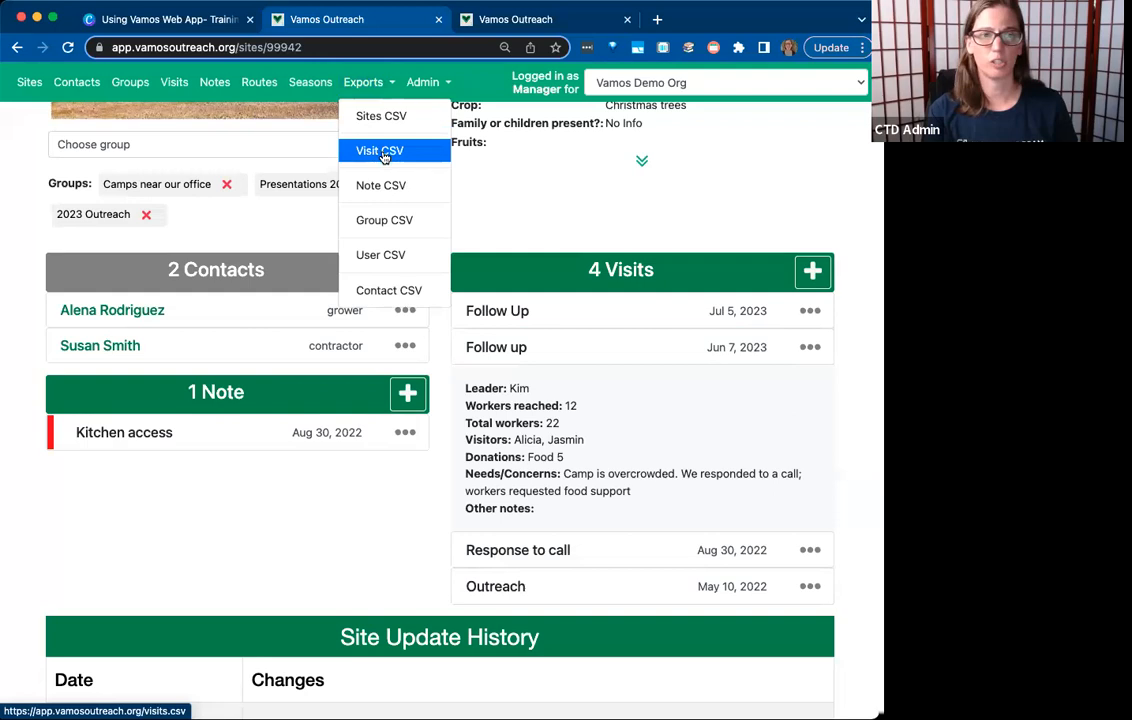
left_click(462, 72)
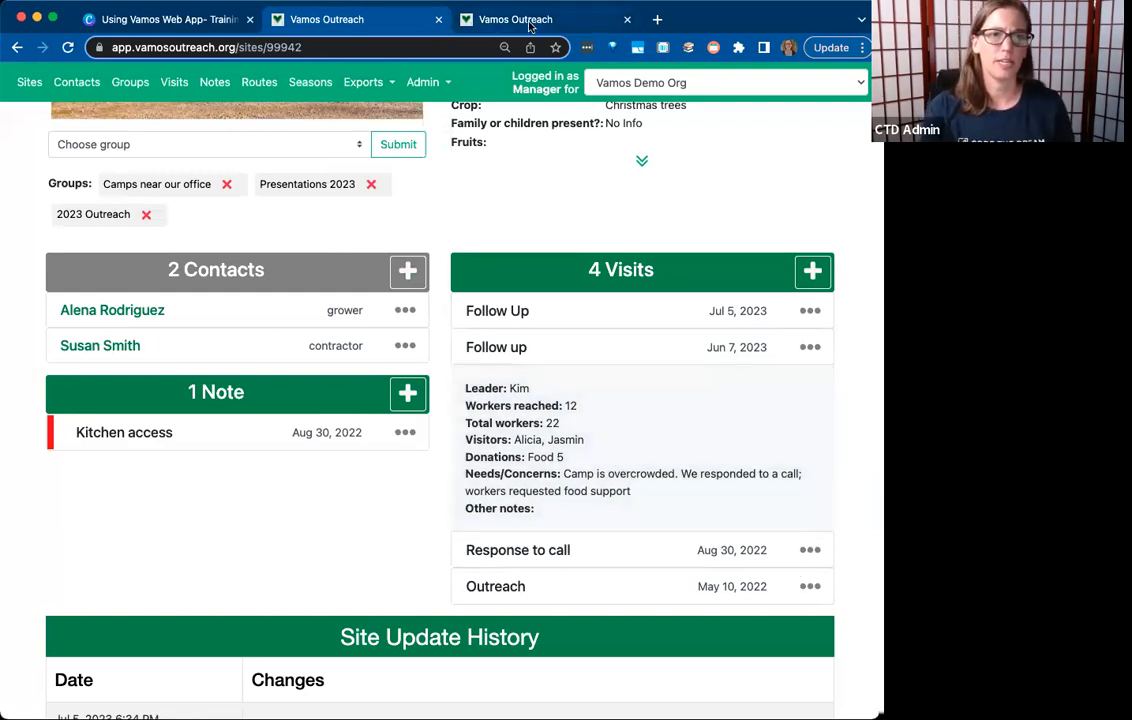
Show the advanced search filters on the sites list, and review the Seasons list and new season form without creating a season
left_click(472, 22)
left_click(86, 338)
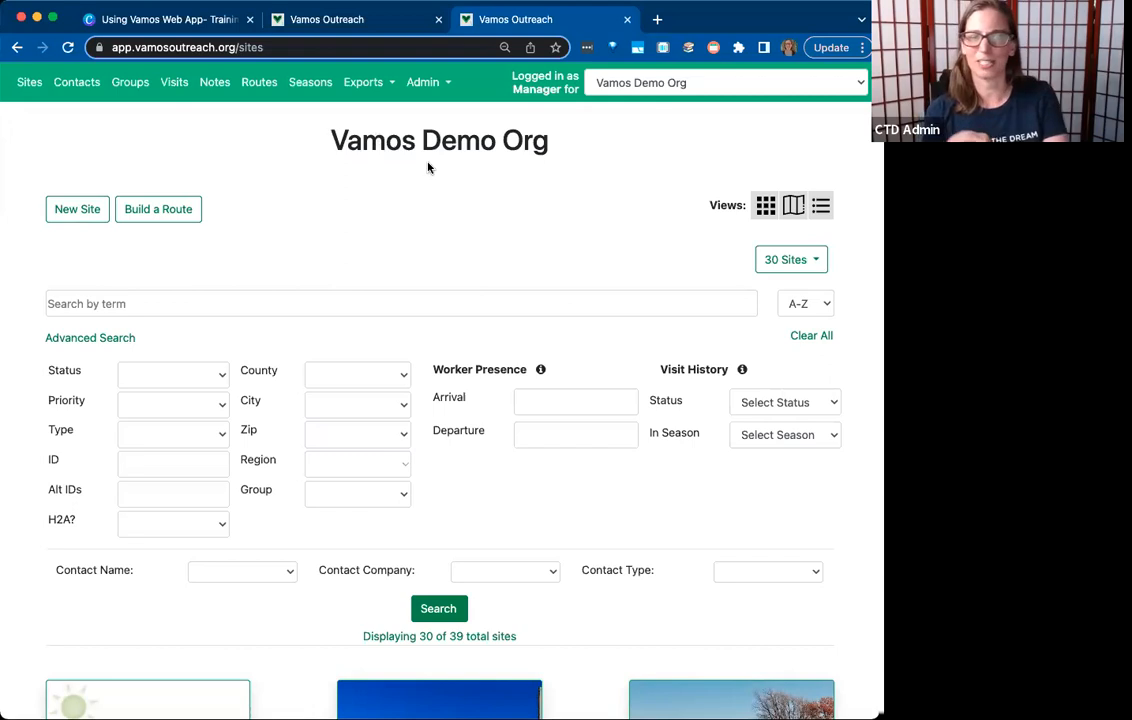
left_click(310, 82)
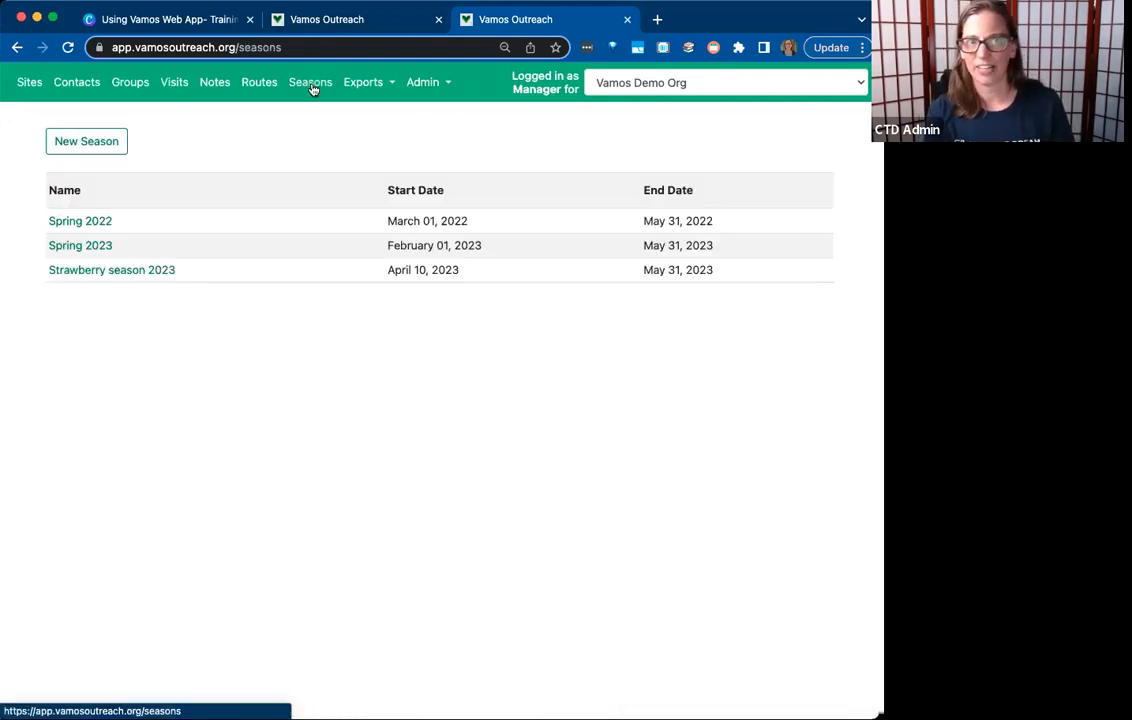
left_click(80, 144)
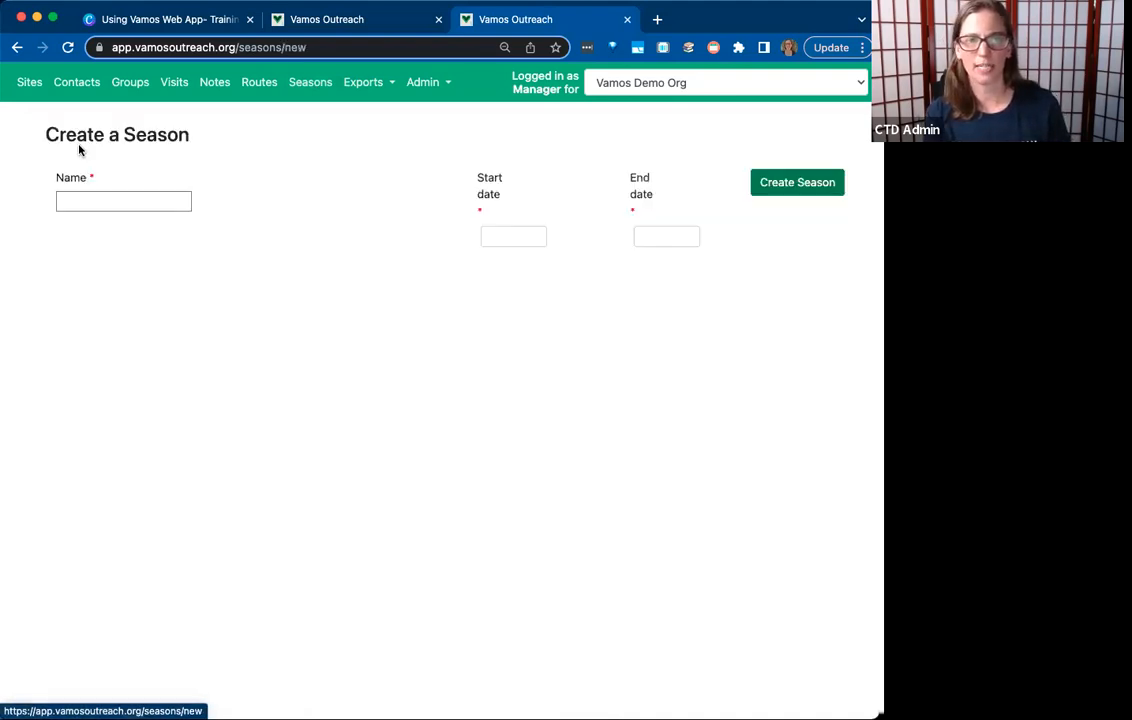
left_click(16, 49)
left_click(16, 49)
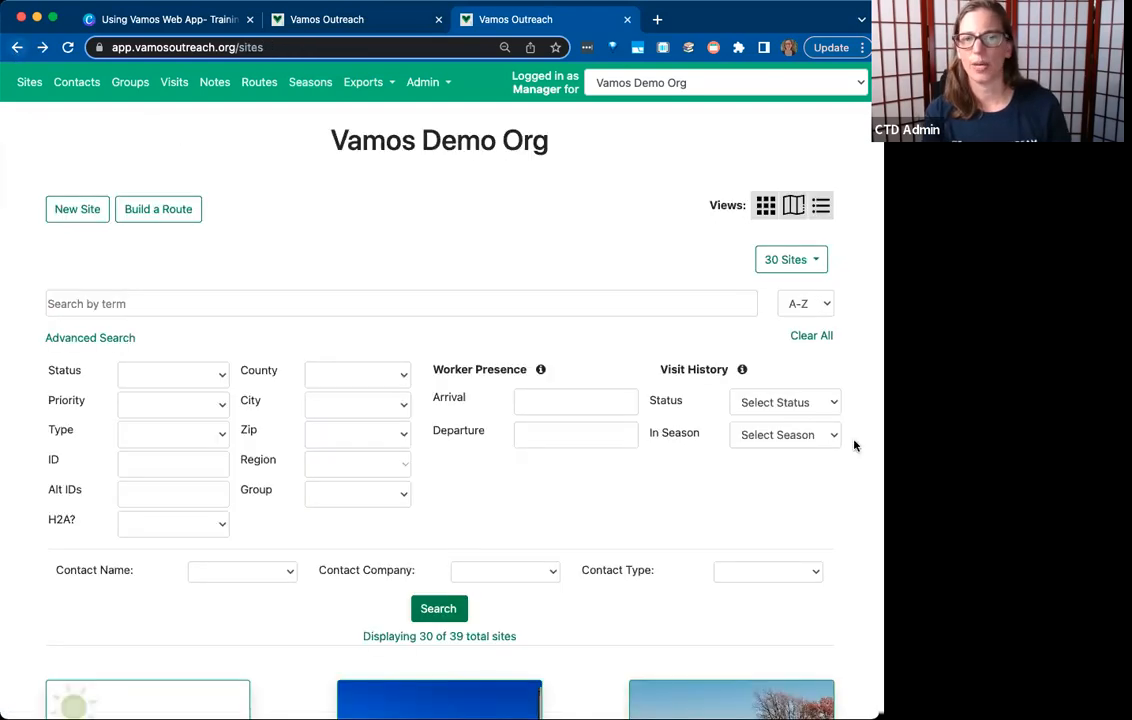
Set the Visit History filters to status Not Visited and season Spring 2023
left_click(758, 403)
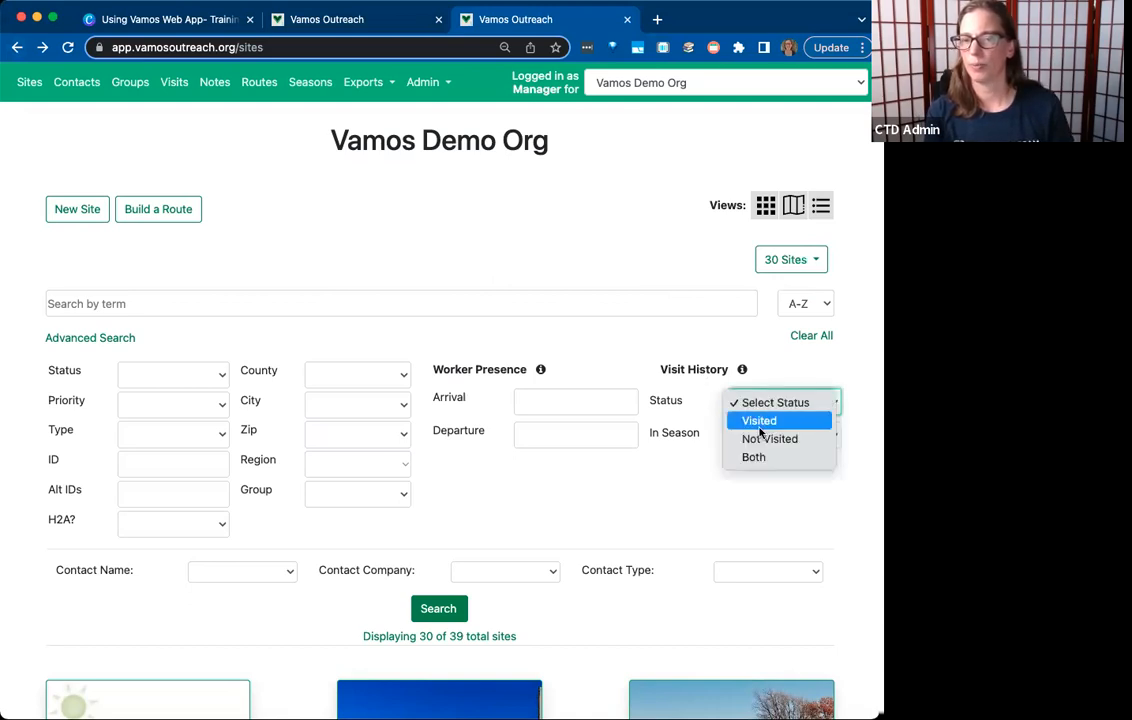
left_click(771, 449)
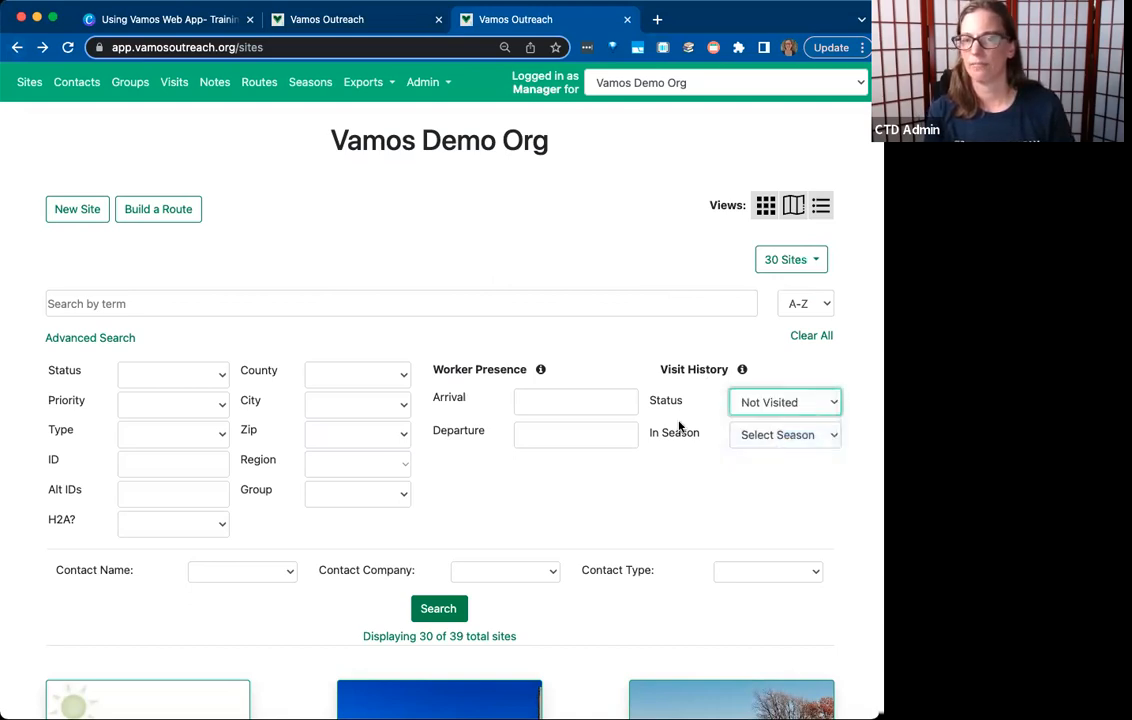
left_click(786, 436)
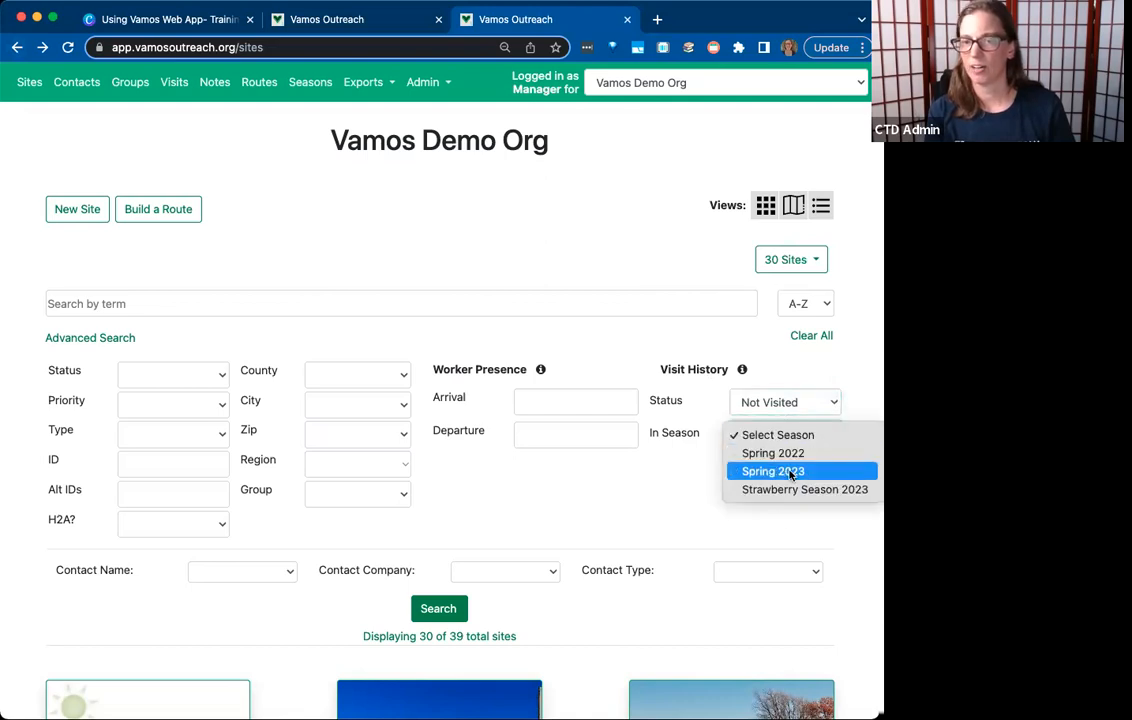
left_click(776, 471)
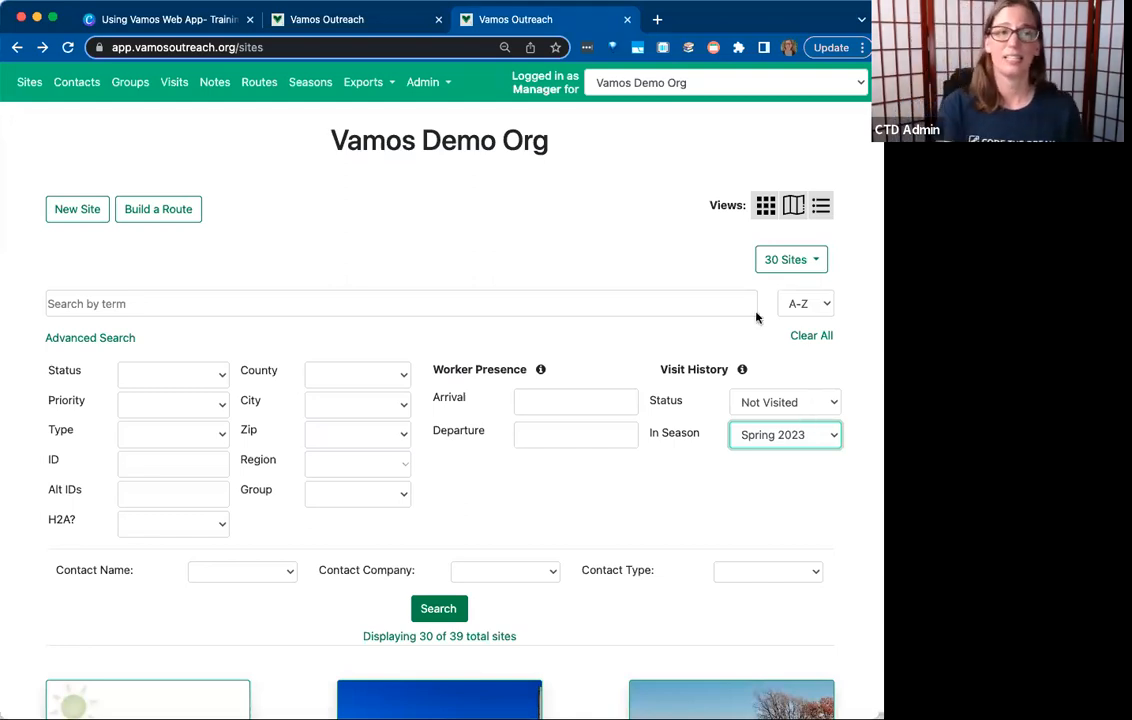
Expand the site's Jul 5, 2023 visit, read the full details of the Jun 7, 2023 visit, and return to the site
left_click(358, 9)
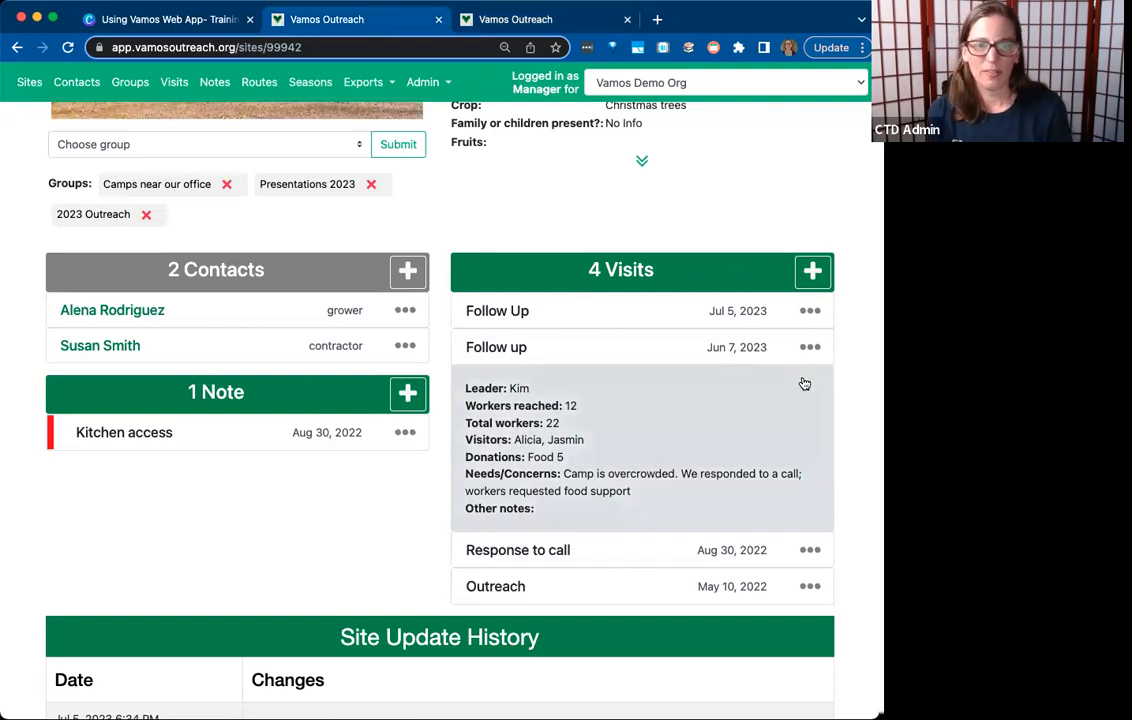
left_click(624, 308)
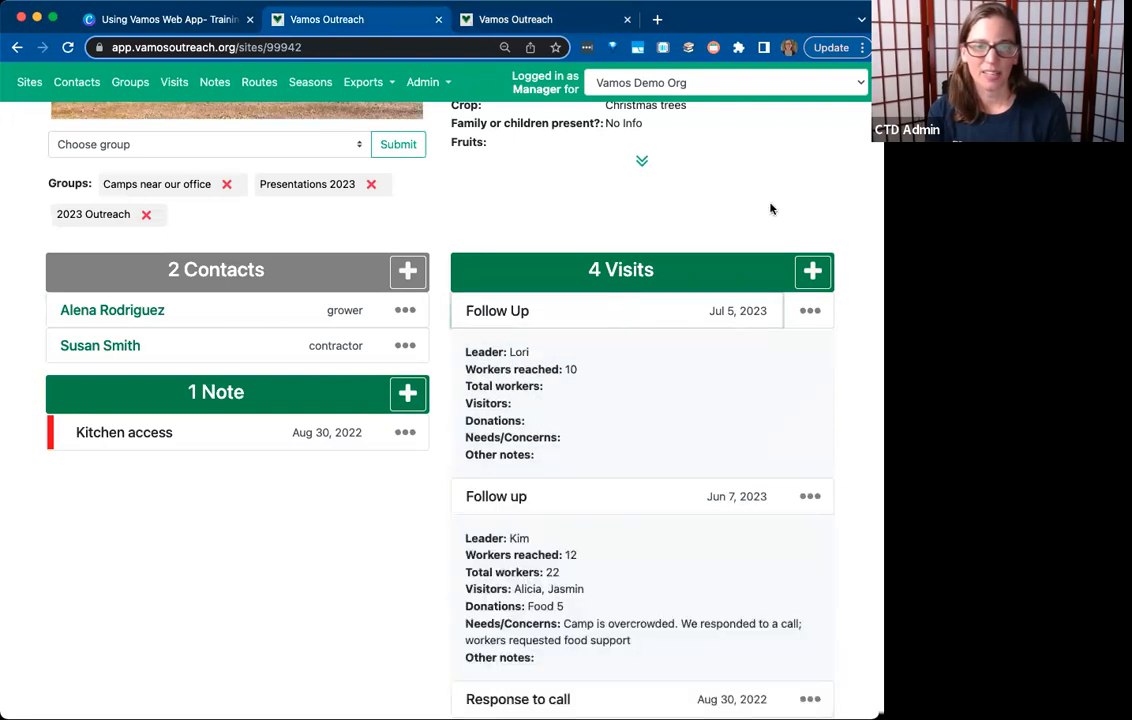
left_click(627, 328)
left_click(649, 397)
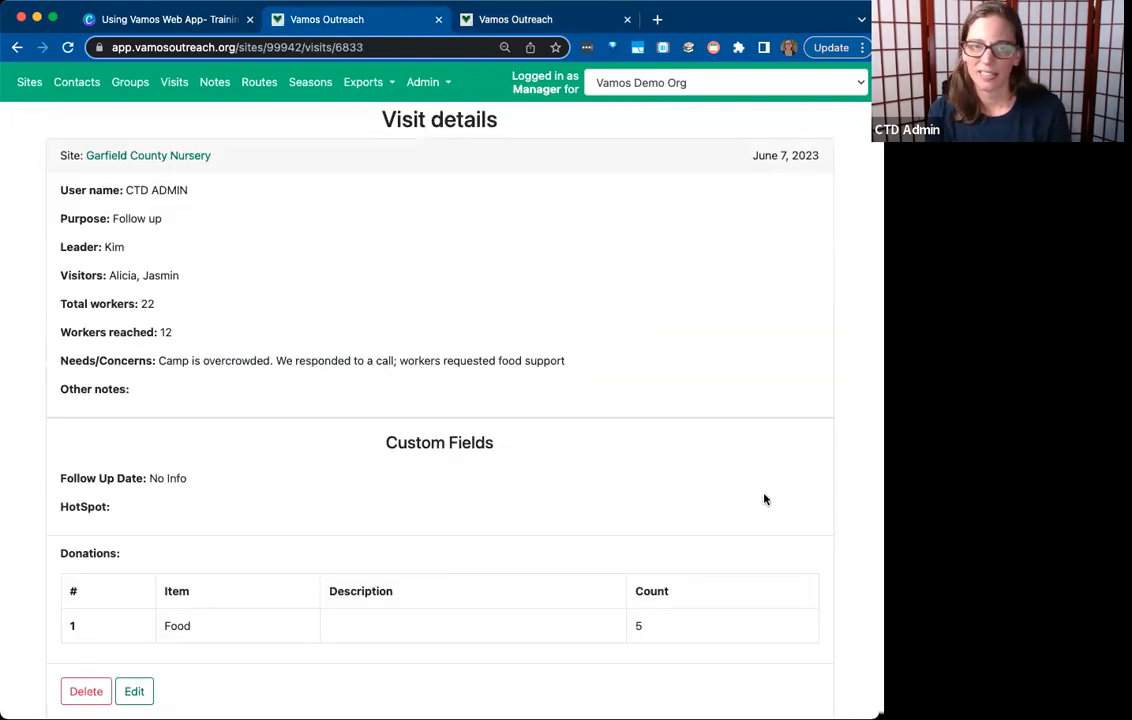
left_click(17, 47)
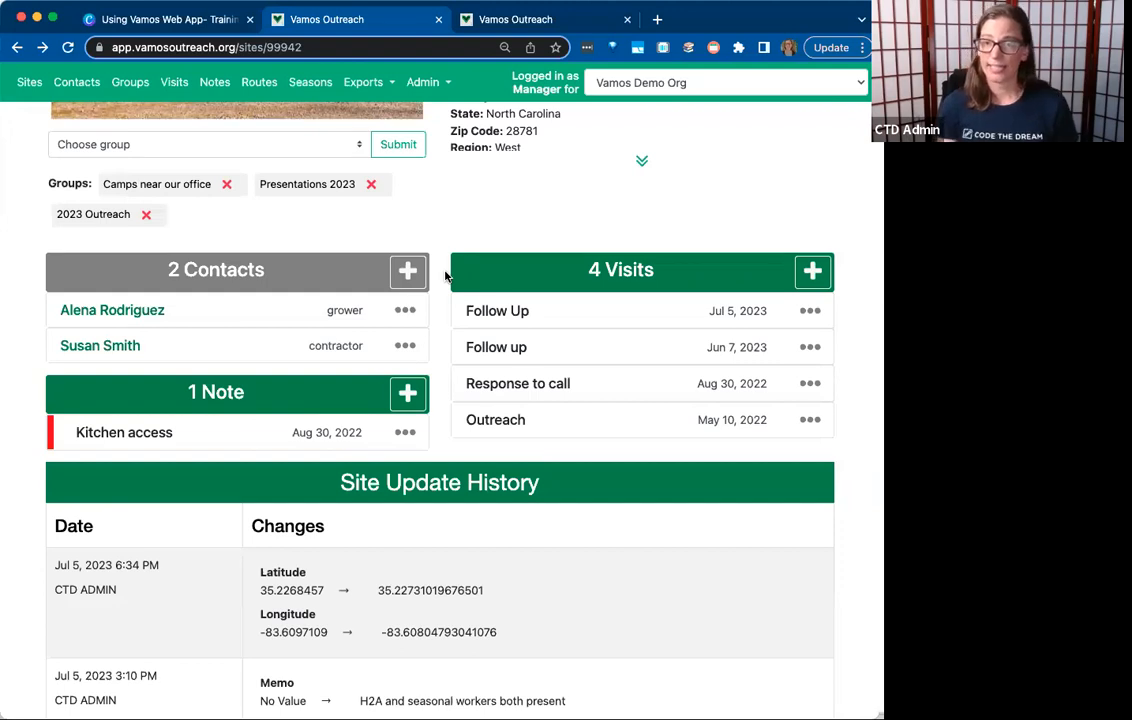
Check the sites search page briefly and return to the main details of the Garfield County Nursery site
left_click(530, 22)
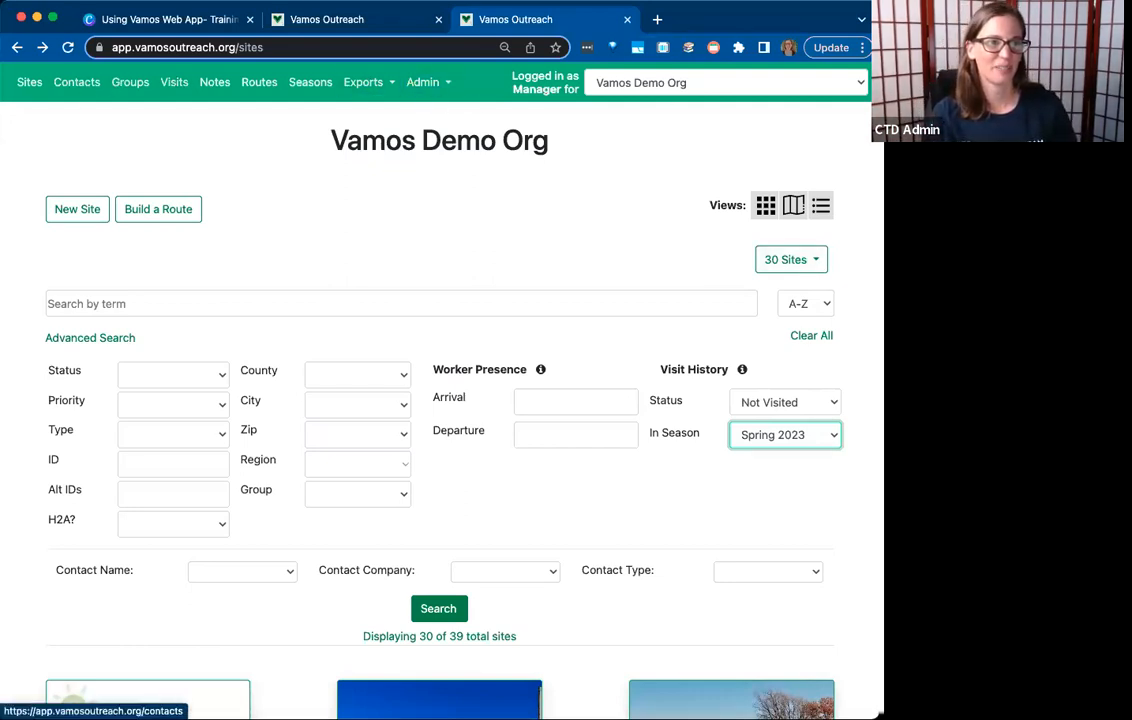
left_click(330, 19)
scroll(513, 279, "up", 5)
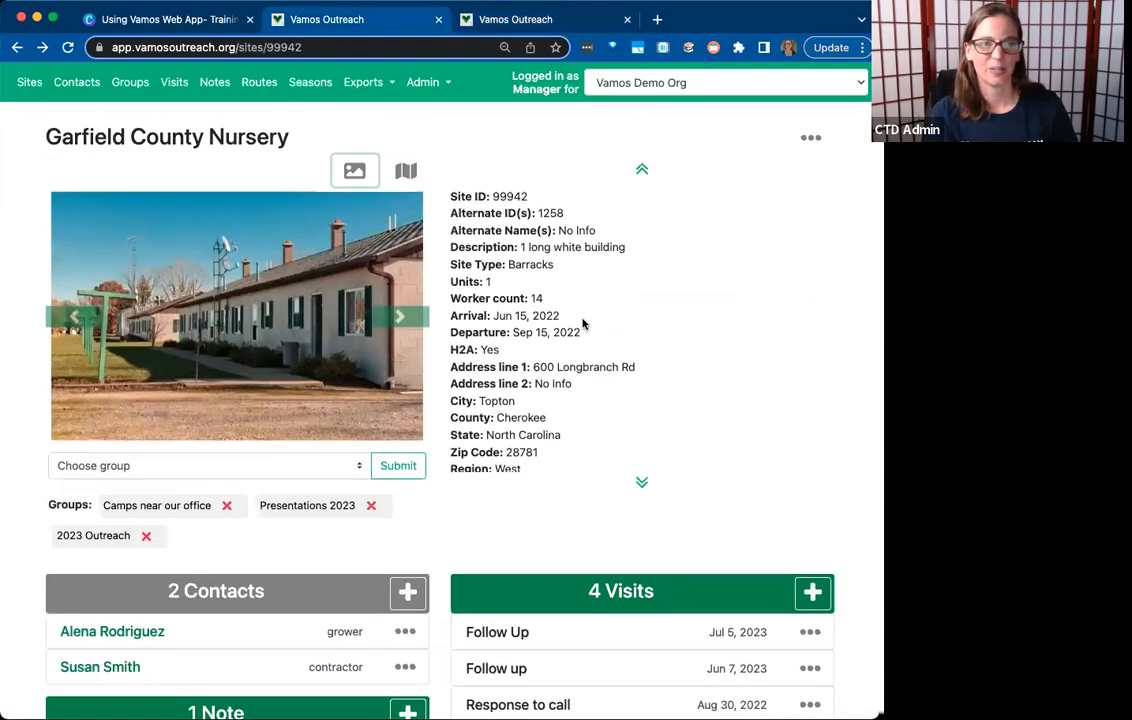
Read through the Garfield County Nursery site details and show the site's location on the map instead of its photo
scroll(657, 258, "down", 3)
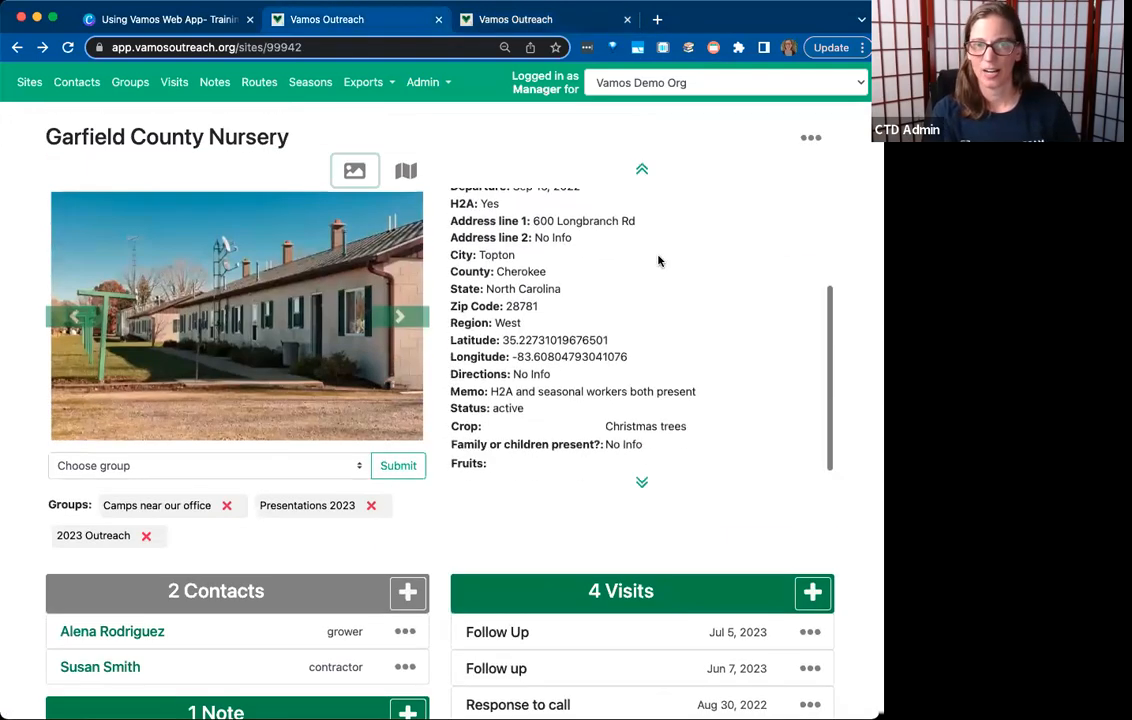
scroll(657, 258, "up", 3)
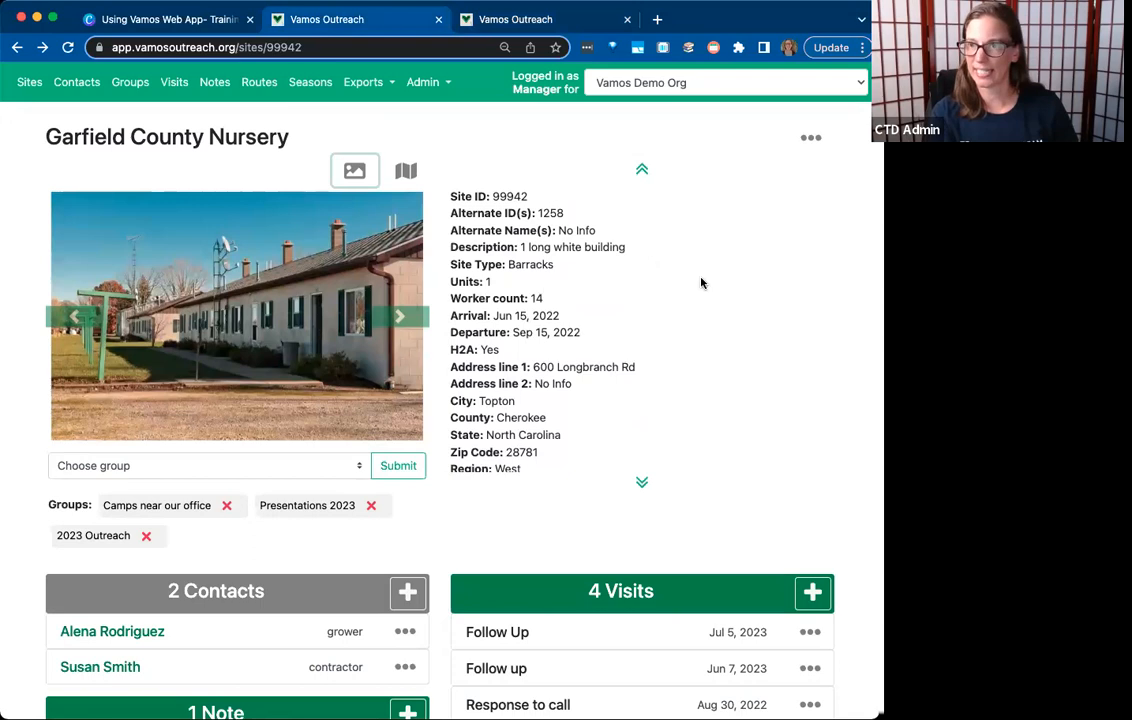
left_click(405, 174)
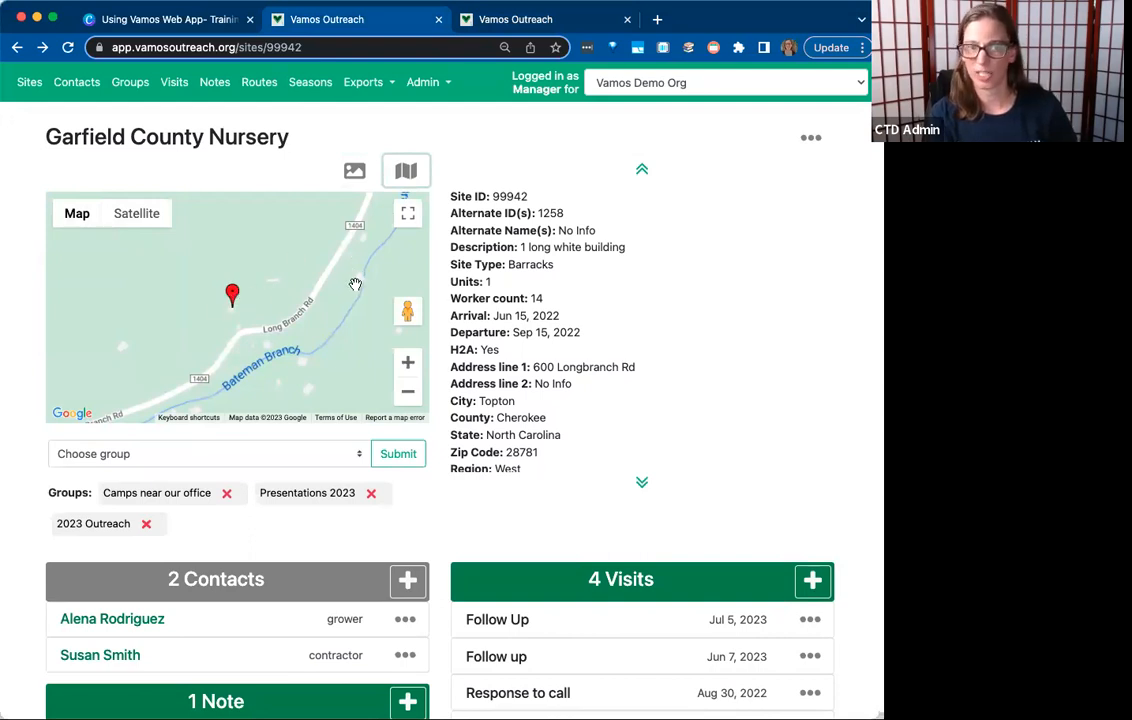
Look over the site's groups, contacts, visits, notes and Site Update History sections
scroll(311, 490, "down", 1)
scroll(456, 423, "down", 2)
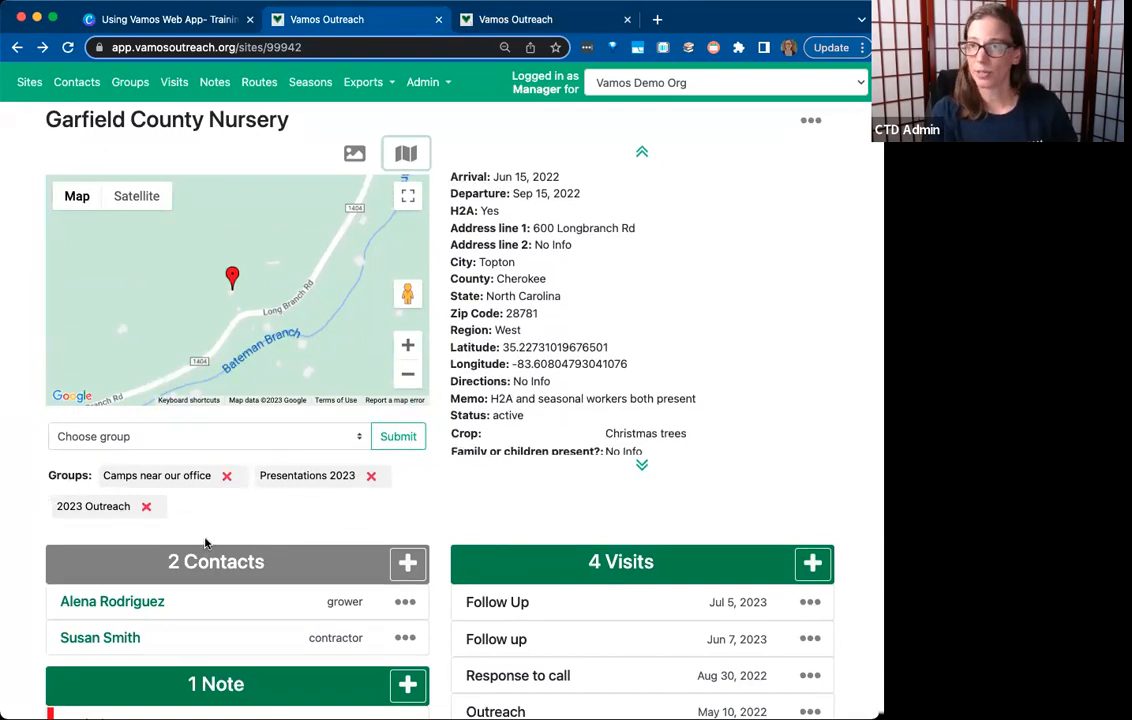
scroll(365, 540, "down", 1)
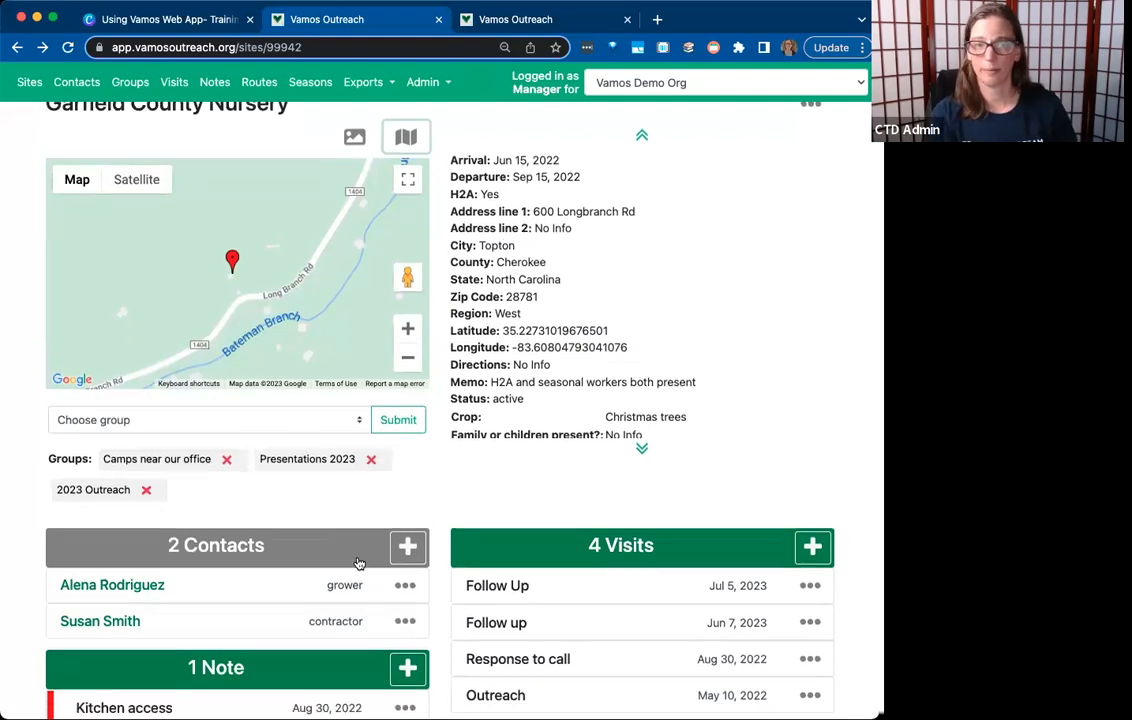
scroll(357, 566, "down", 5)
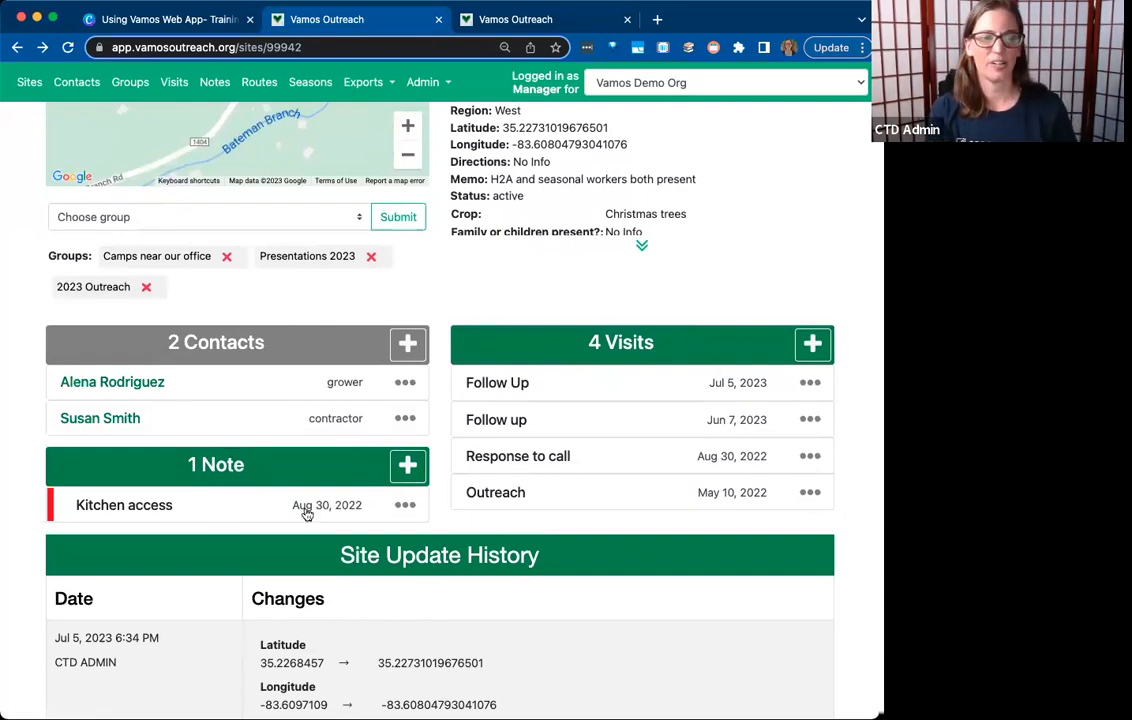
scroll(307, 514, "down", 1)
scroll(307, 514, "up", 1)
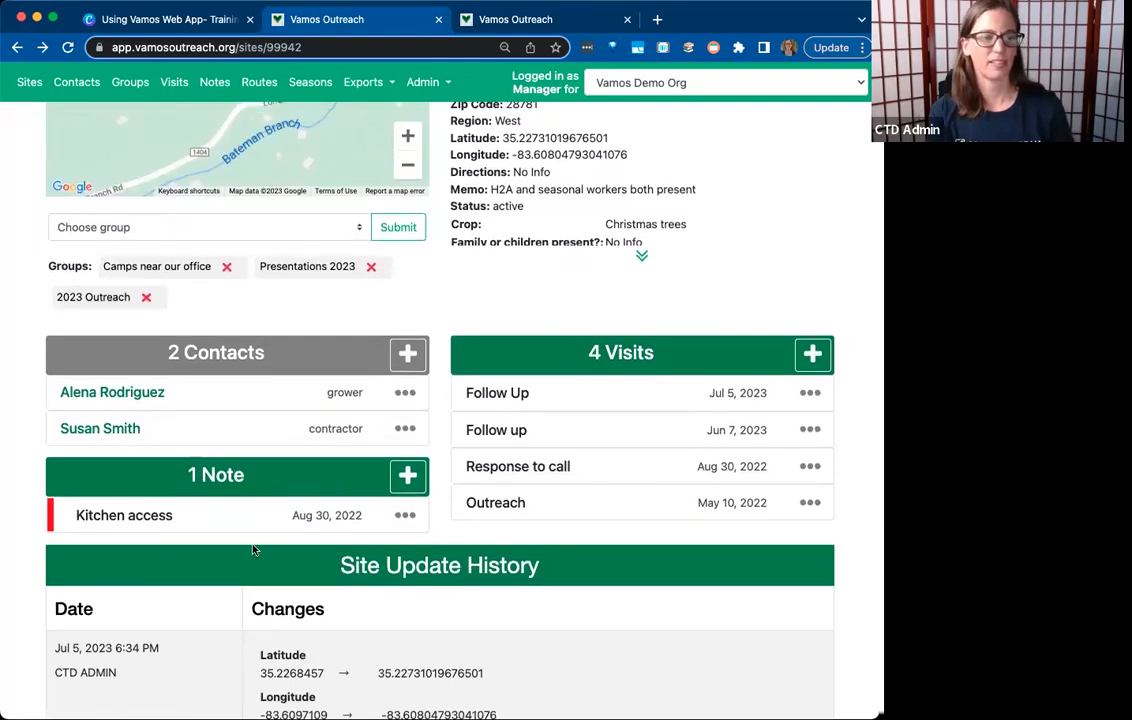
scroll(300, 540, "down", 1)
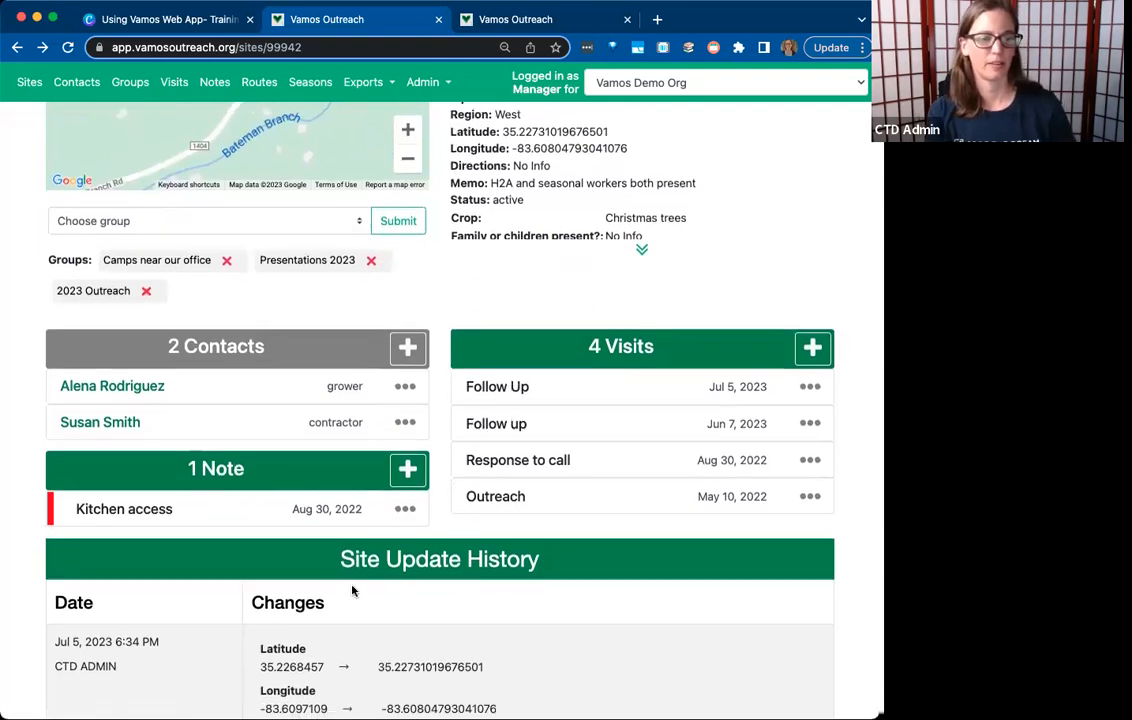
scroll(330, 570, "up", 5)
scroll(318, 563, "down", 5)
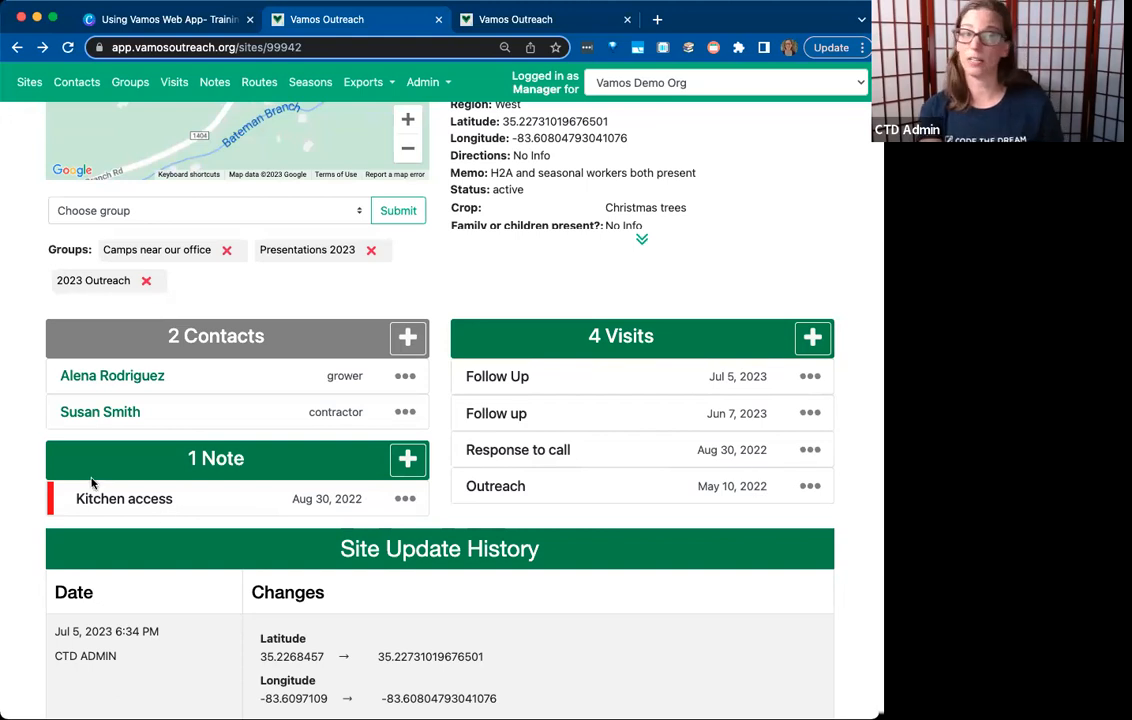
Expand the site's "Kitchen access" note and read its status and content
left_click(249, 511)
scroll(473, 515, "down", 1)
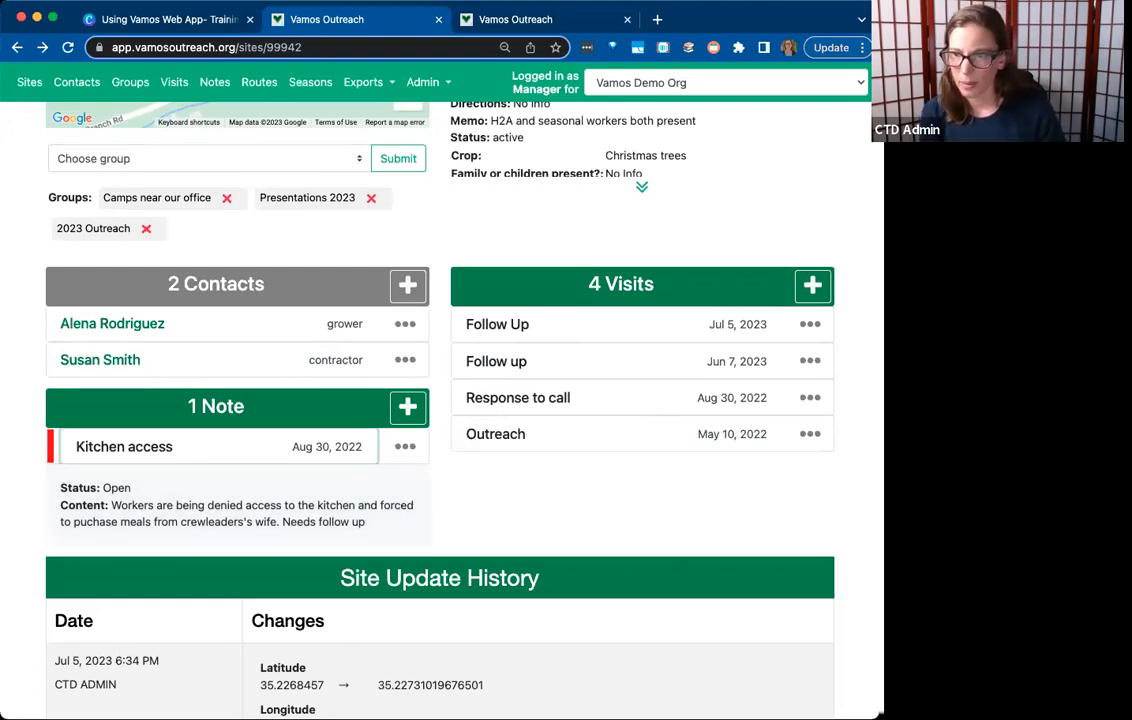
left_click(228, 457)
left_click(229, 456)
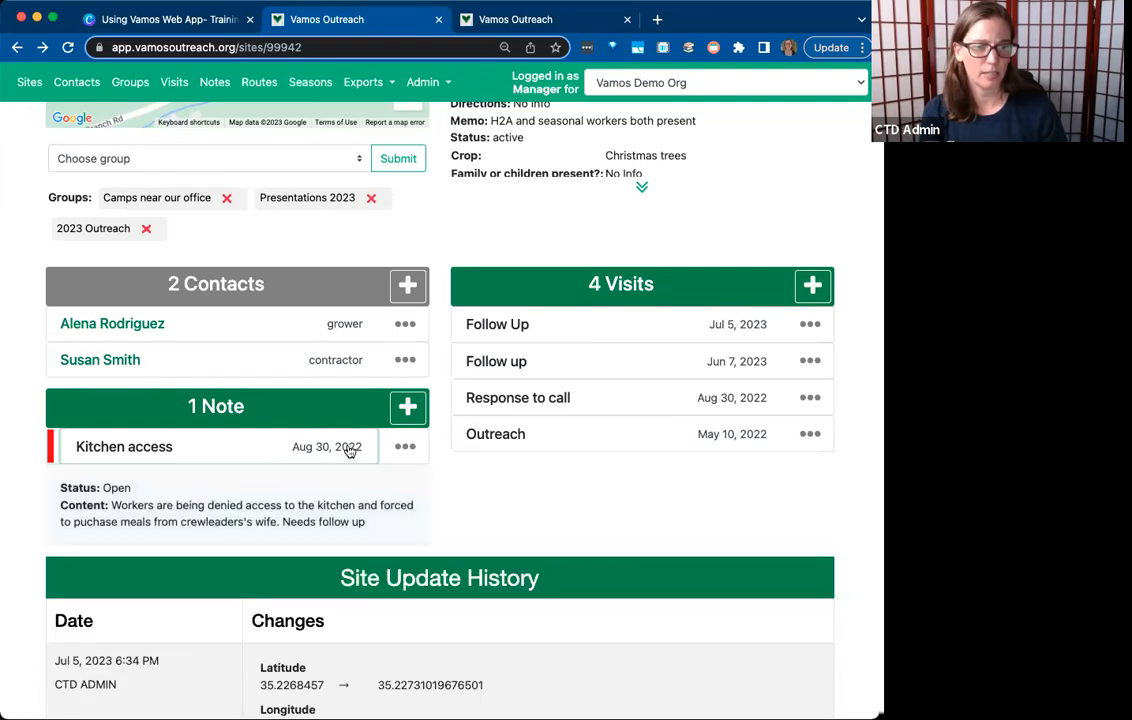
Open the "Kitchen access" note for editing, review its Status and Priority options, and return to the site without saving changes
left_click(405, 447)
left_click(399, 485)
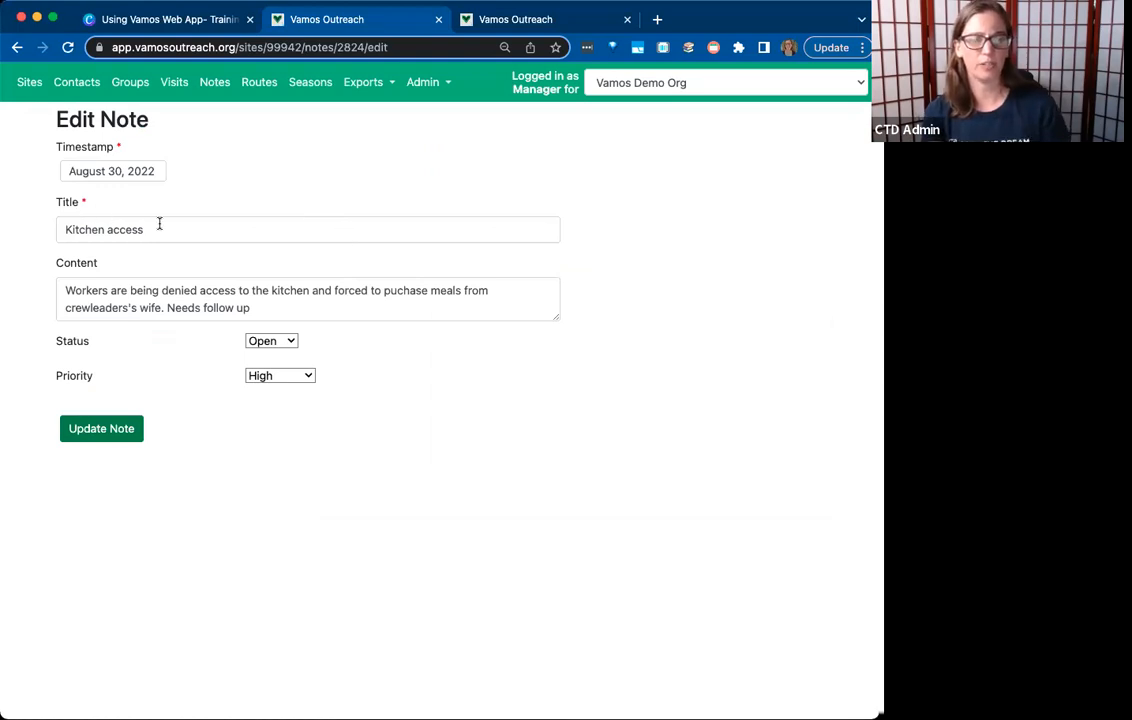
left_click(292, 344)
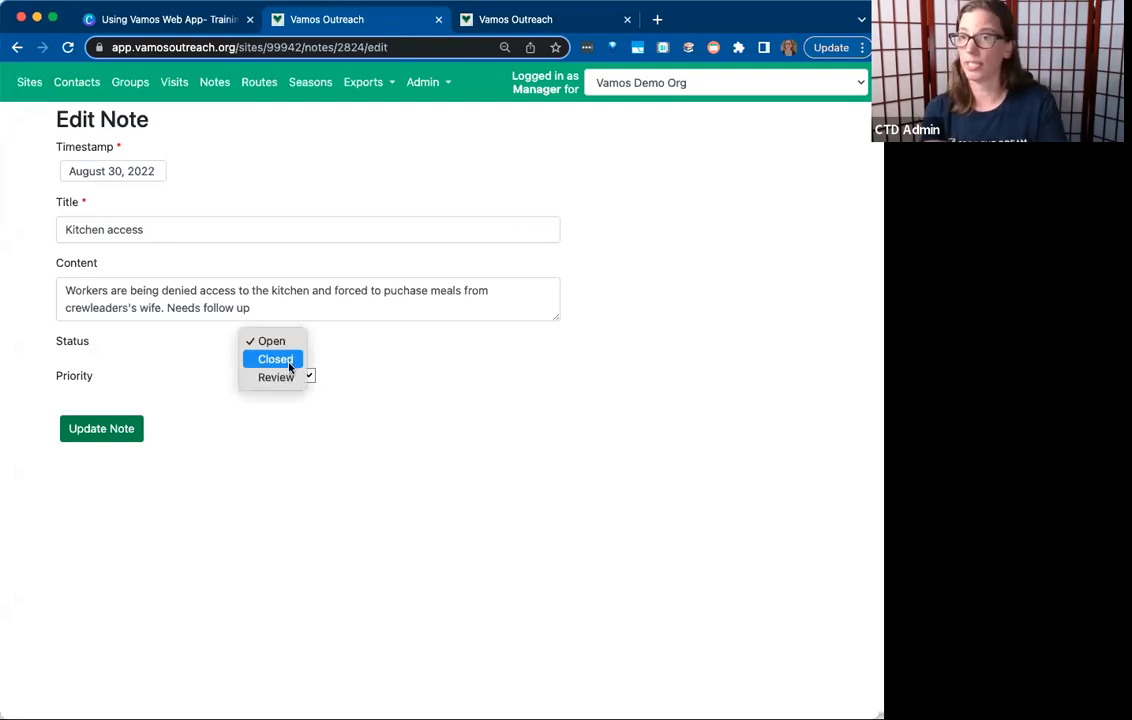
left_click(440, 368)
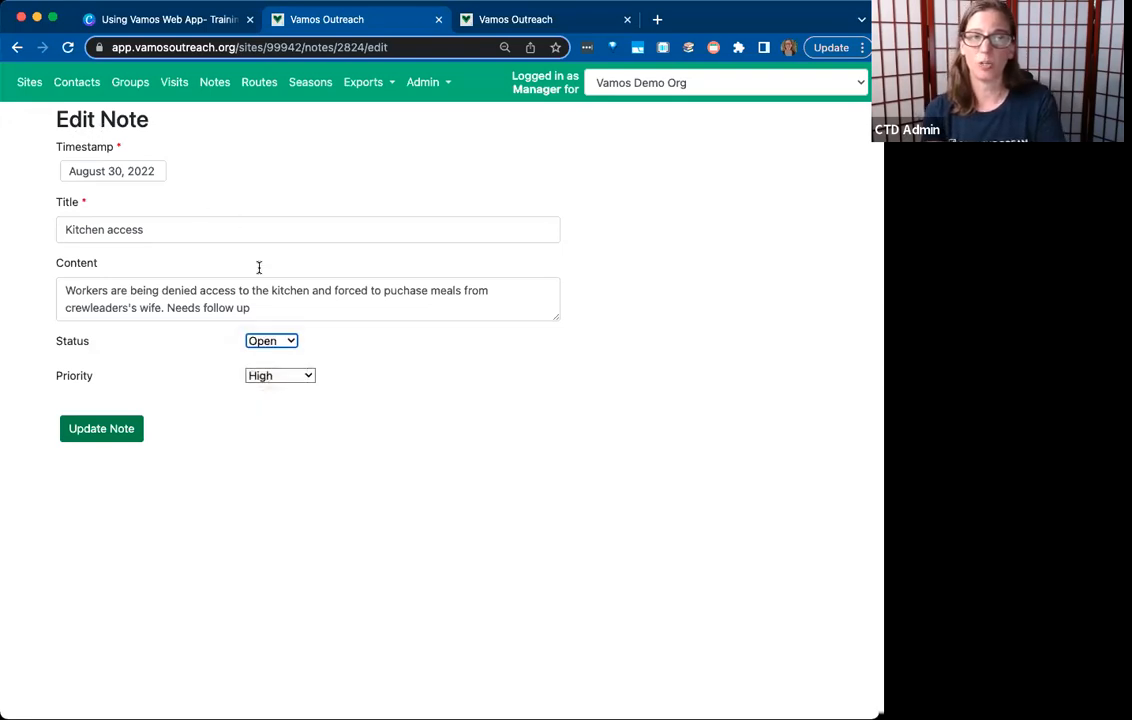
left_click(309, 378)
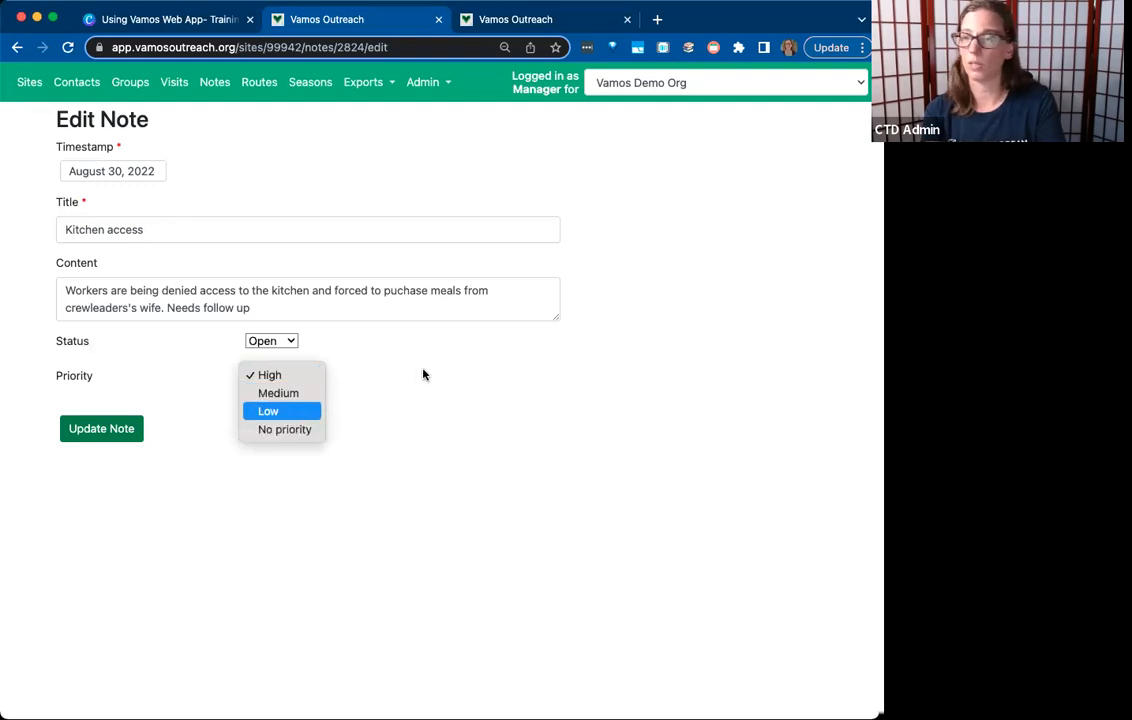
left_click(443, 344)
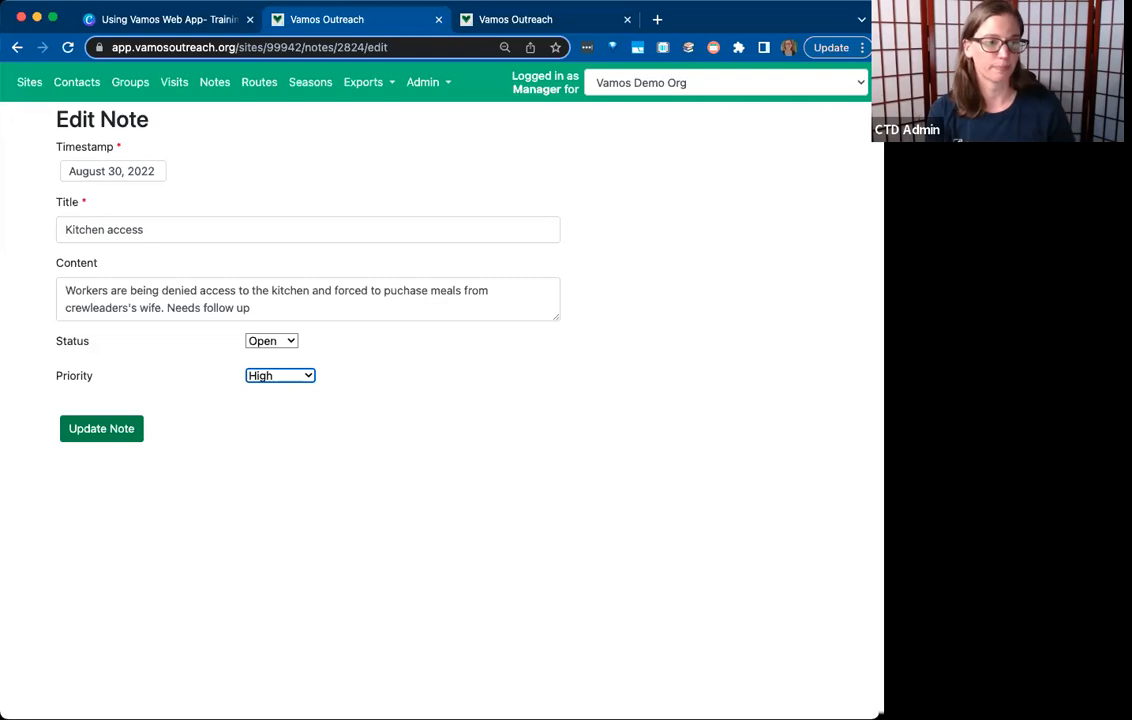
left_click(17, 47)
scroll(546, 523, "down", 1)
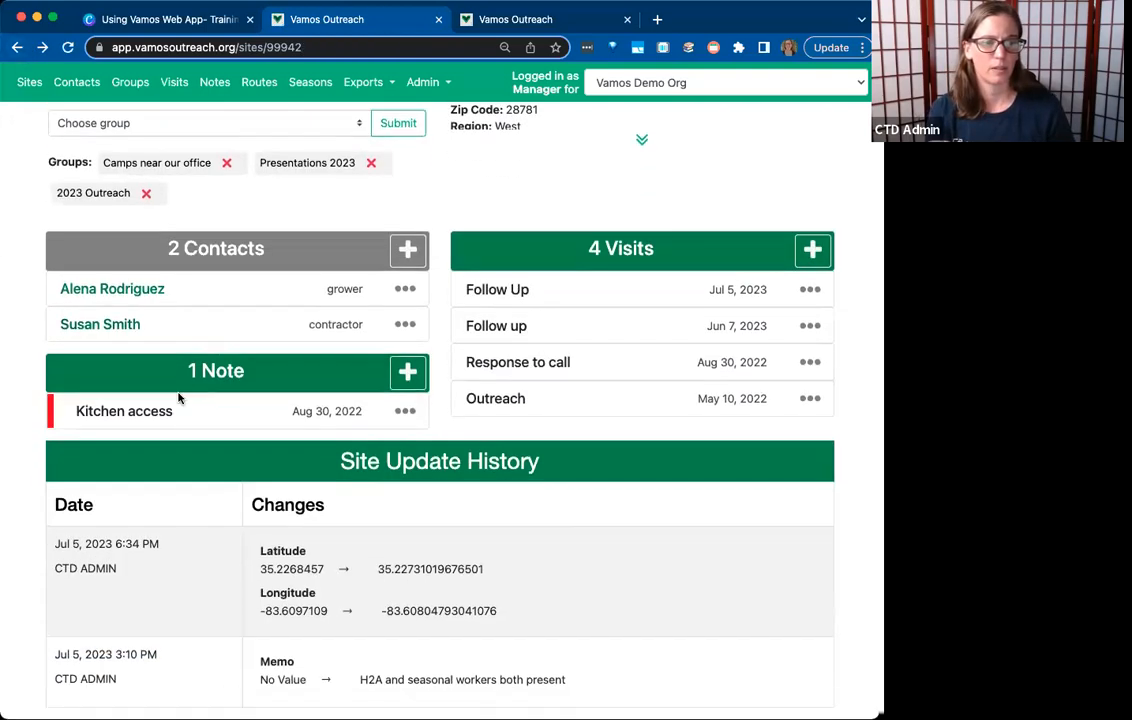
Start a new note for the site dated July 5, 2023, with the title "Leak in roof"
left_click(410, 372)
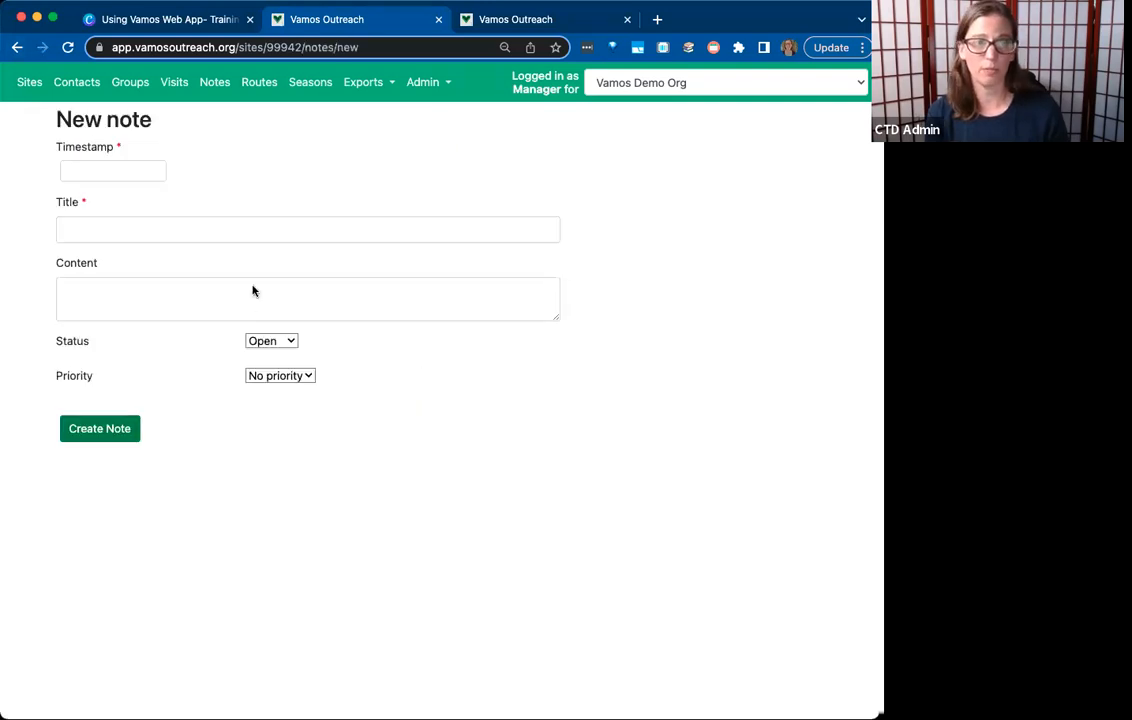
left_click(106, 174)
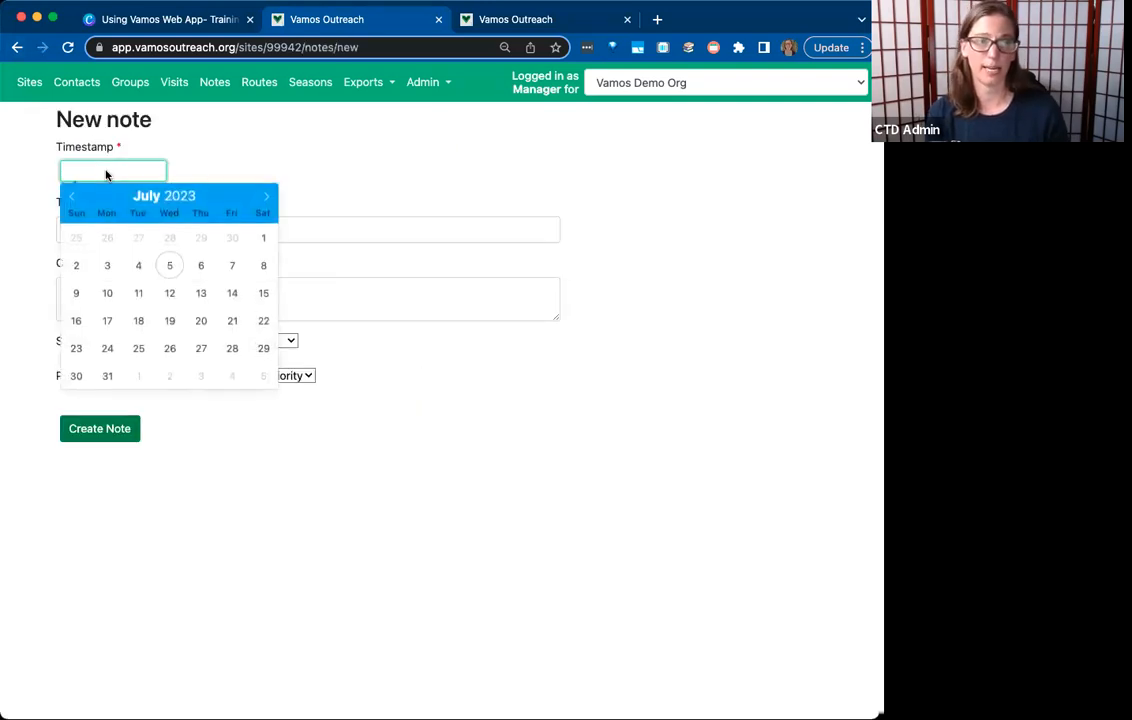
left_click(168, 267)
left_click(157, 234)
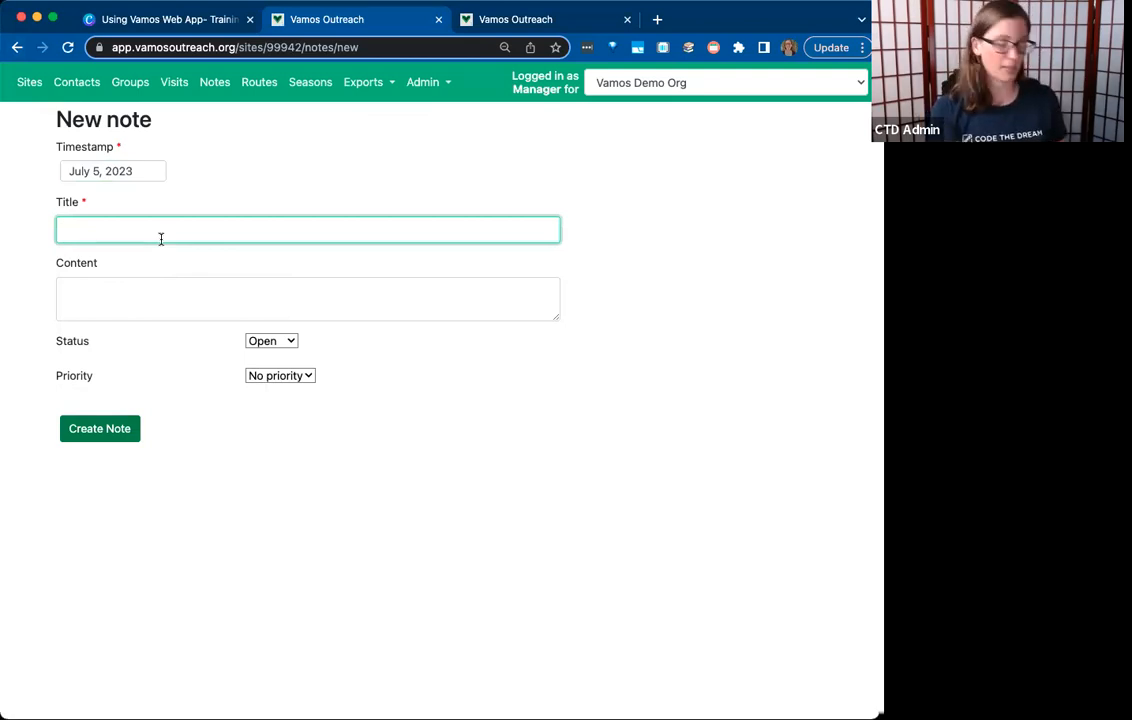
type("Leak in roof")
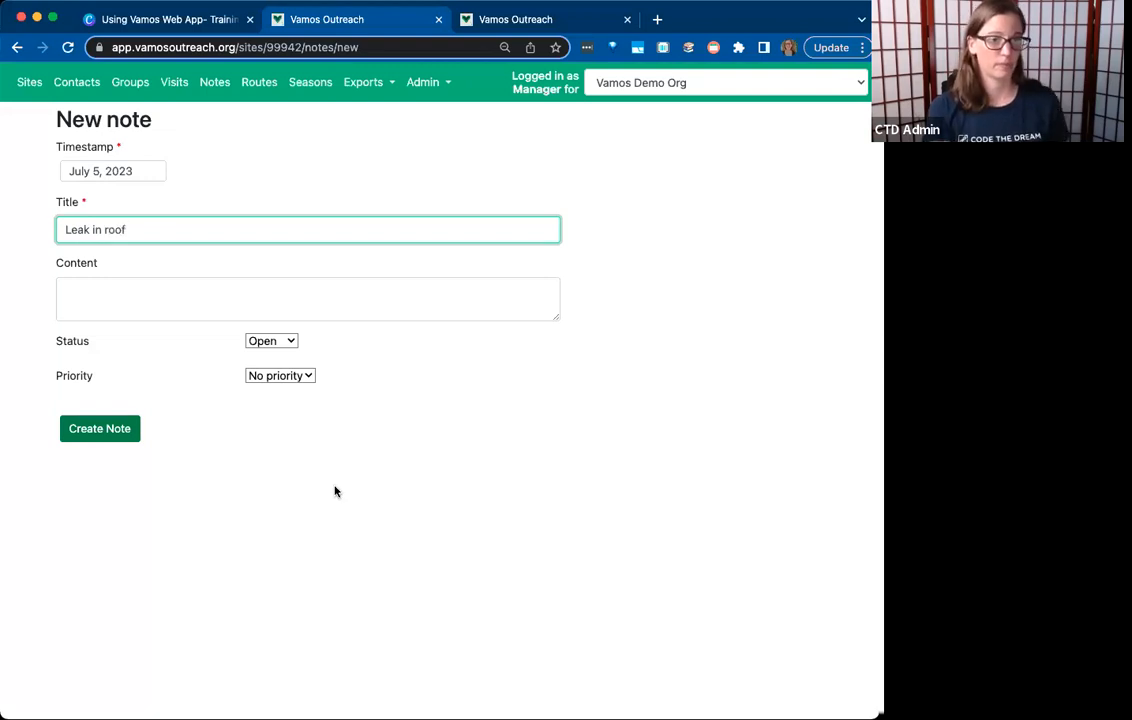
Enter "Workers reported a leak in the roof which has not been addressed" as the note's content
left_click(248, 297)
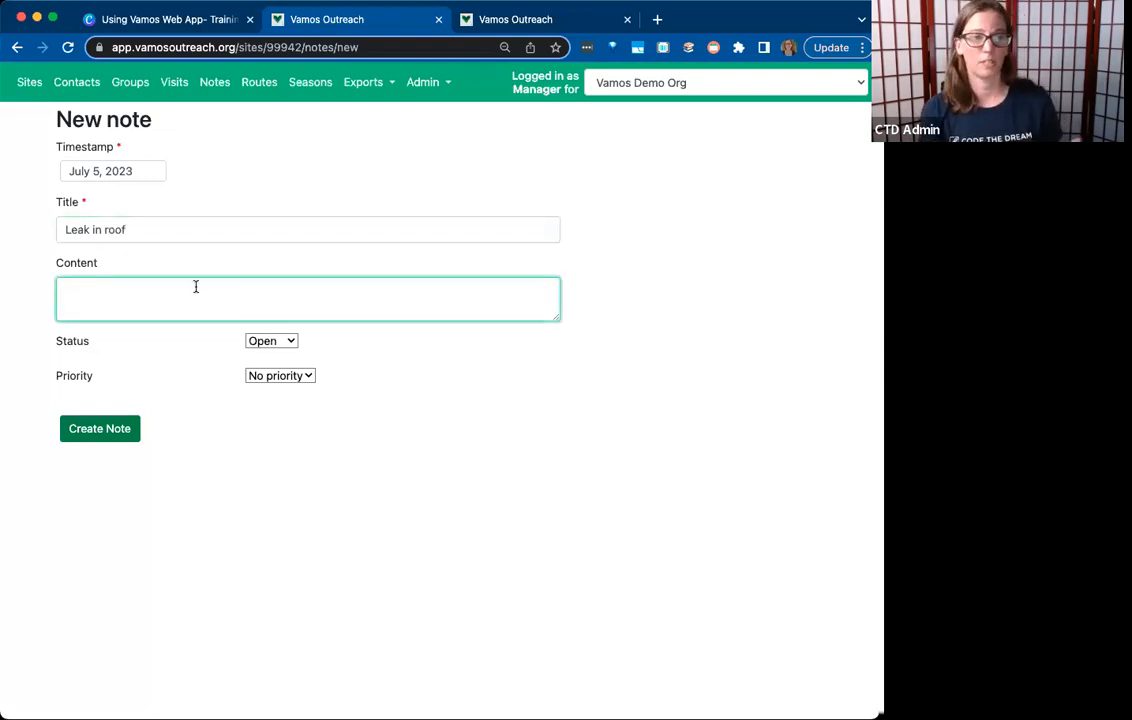
type("Workers reporte")
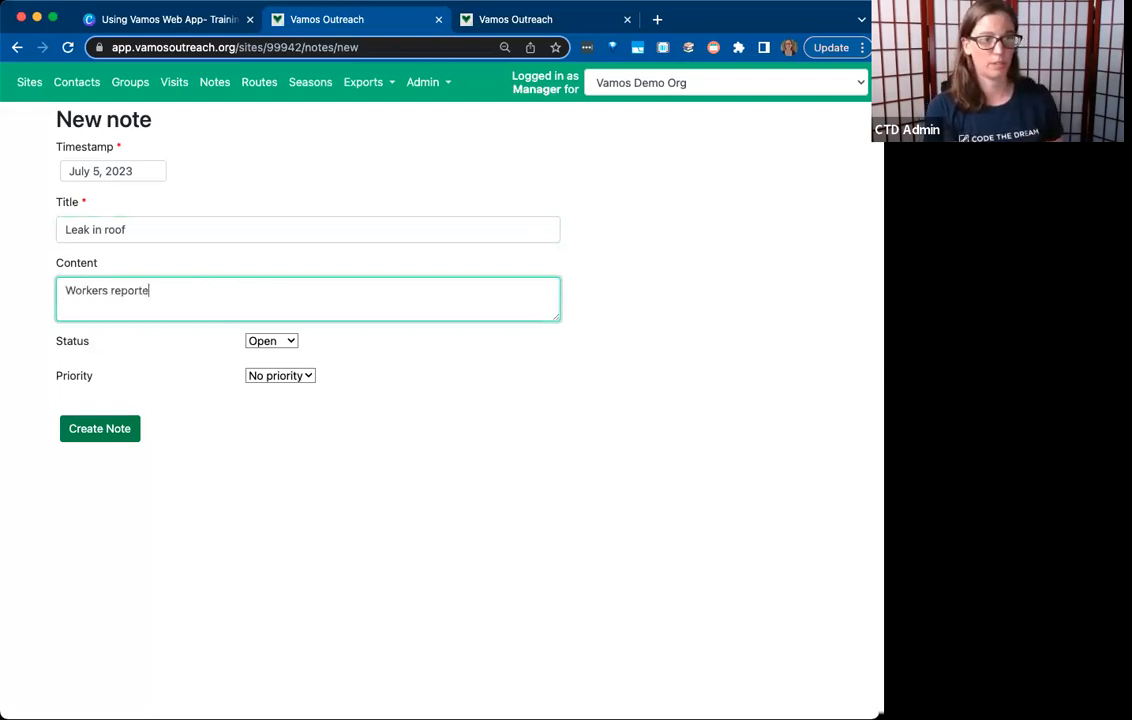
type("d a leak in the roof which has not been addressed")
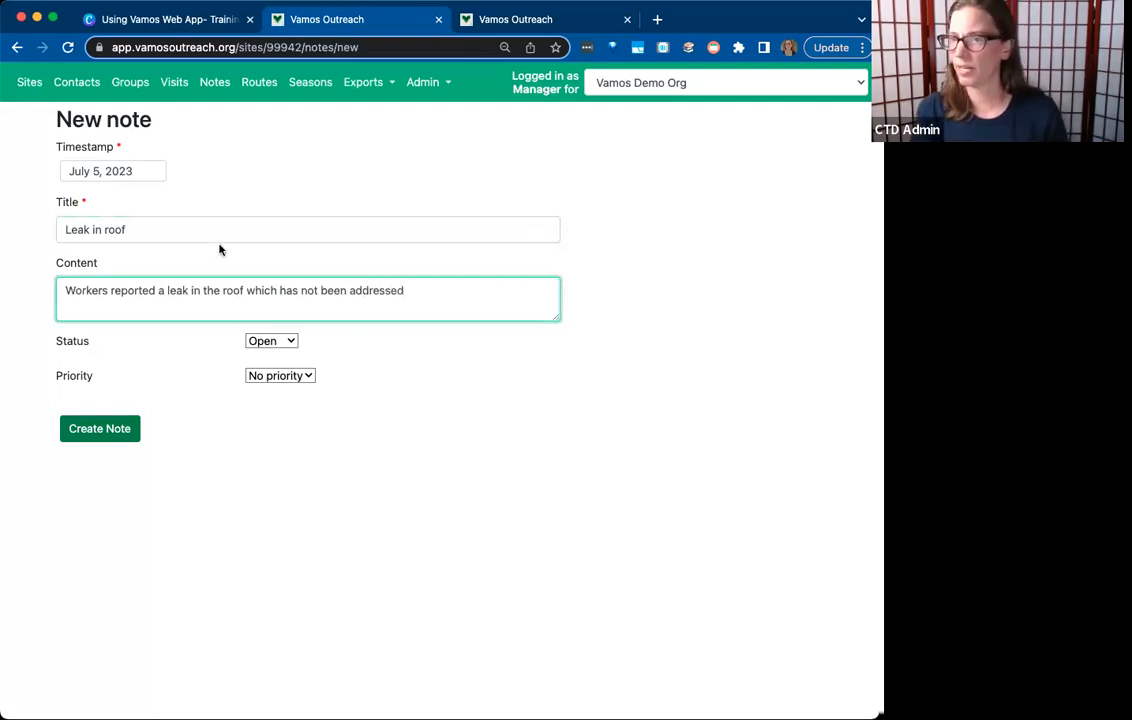
Set the note's priority to Medium, keep its status Open, and create the note
left_click(309, 378)
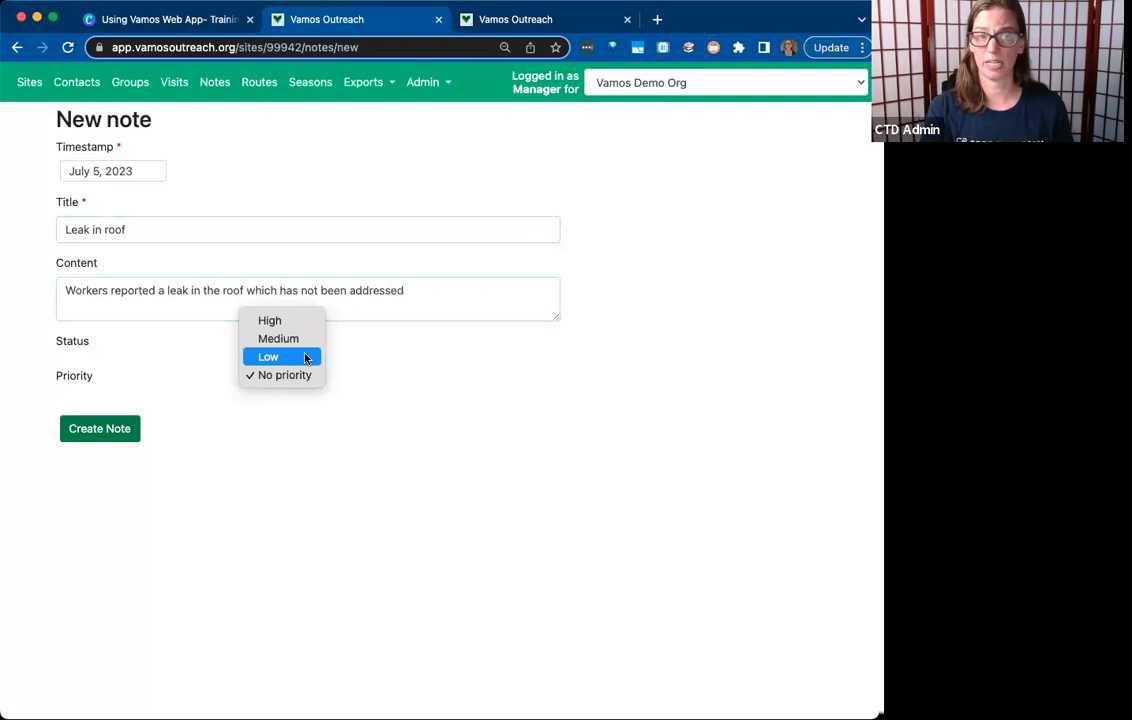
left_click(302, 338)
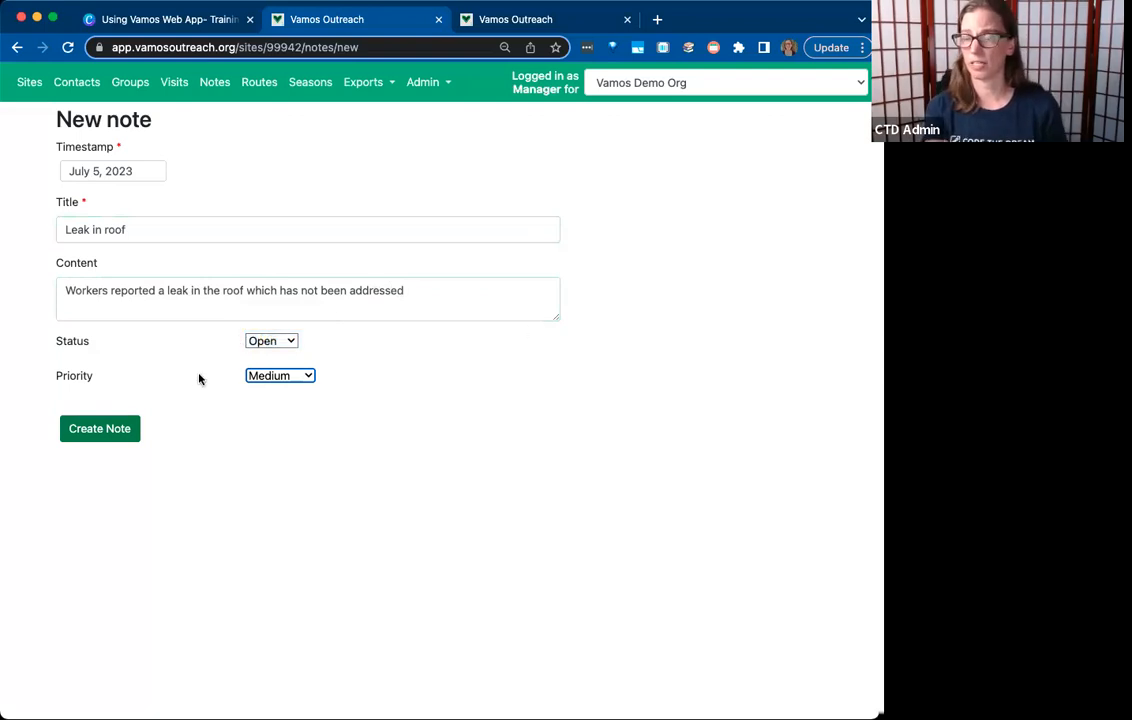
left_click(274, 342)
left_click(279, 348)
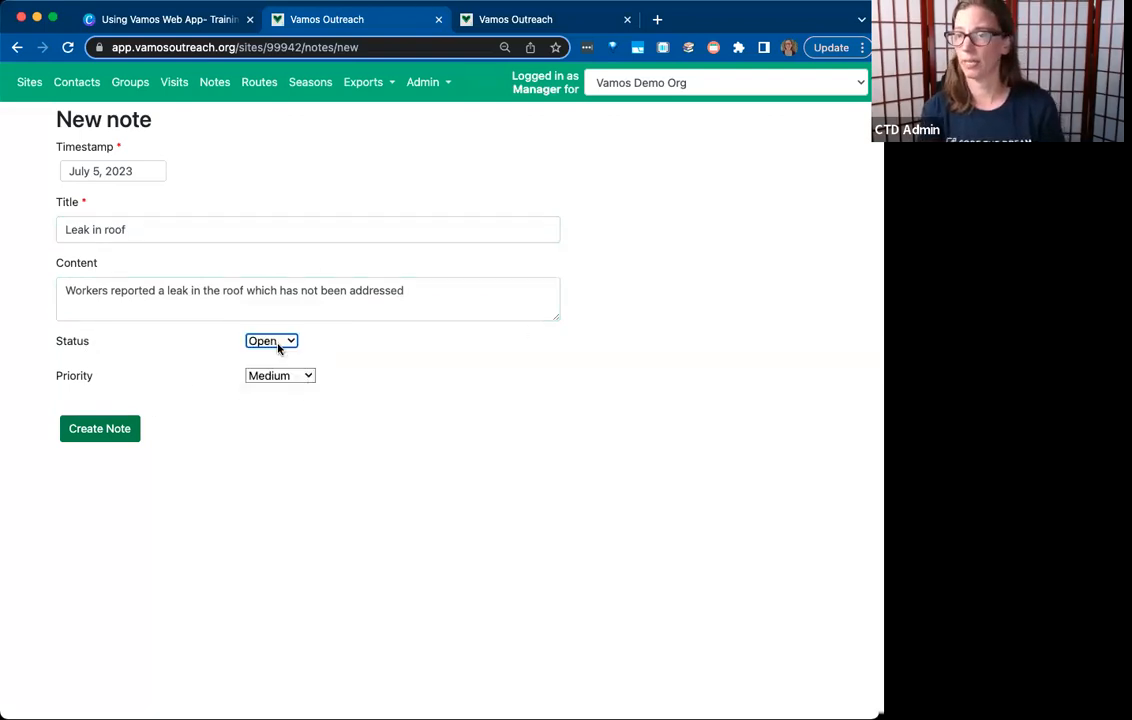
left_click(112, 429)
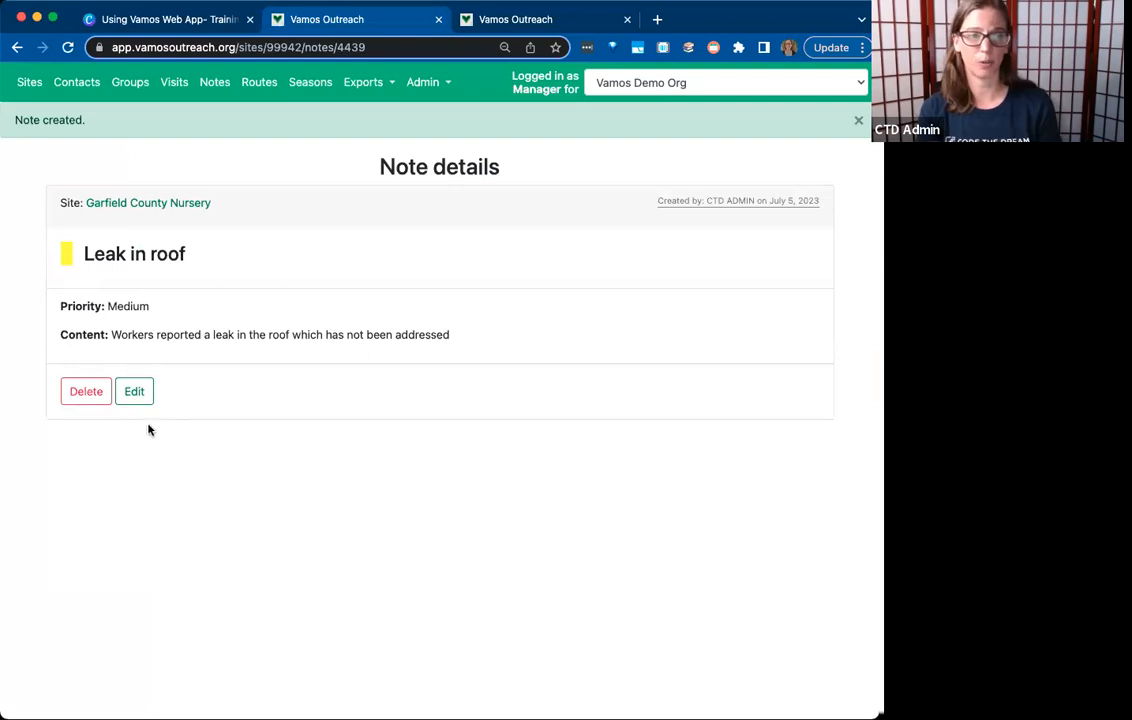
Return to the Garfield County Nursery site and examine its Notes section
left_click(144, 214)
scroll(421, 466, "down", 2)
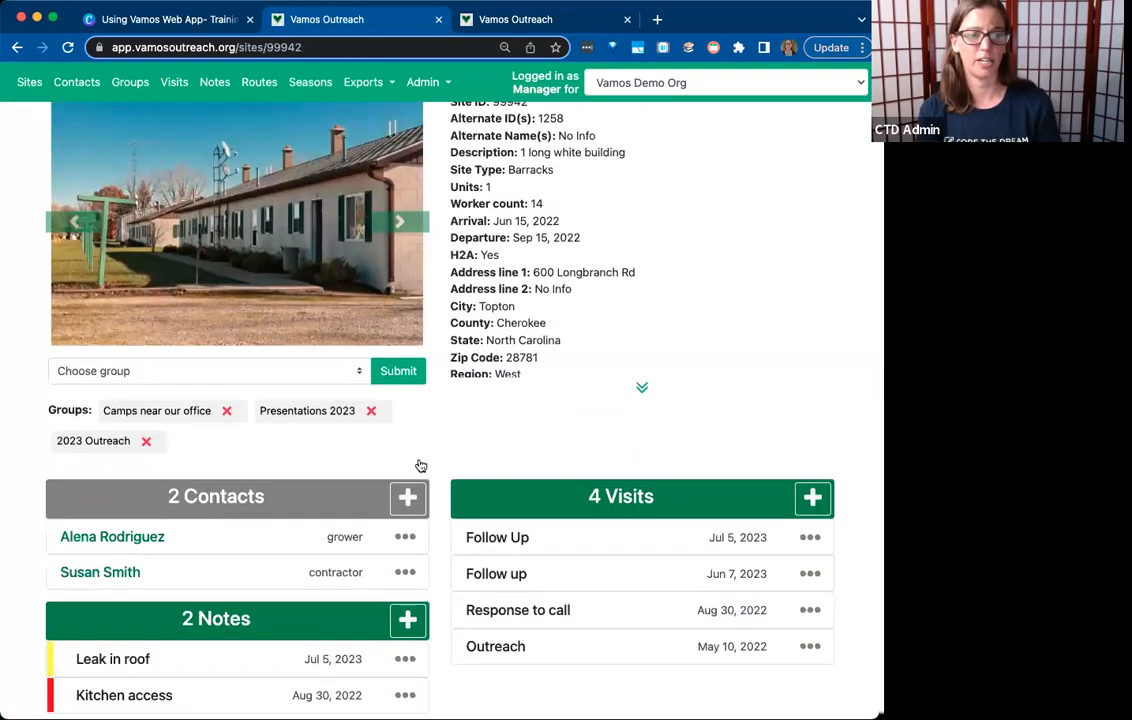
scroll(421, 466, "down", 2)
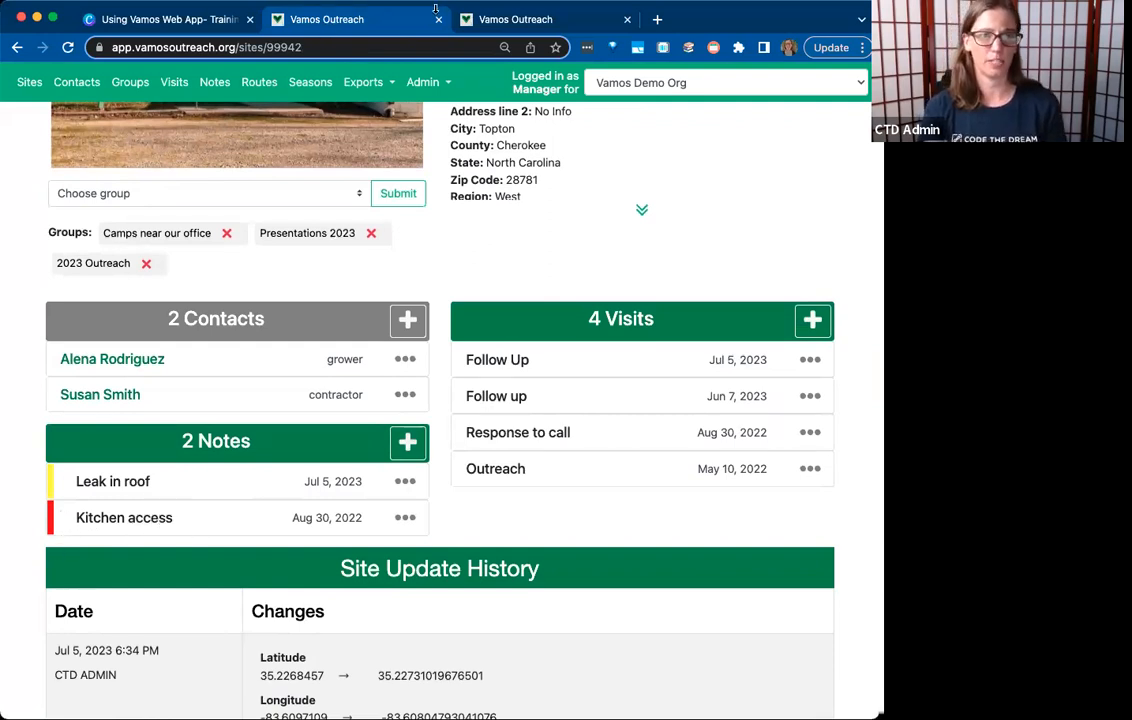
Search the sites list for "garfield" with the Not Visited and Spring 2023 filters kept
left_click(480, 27)
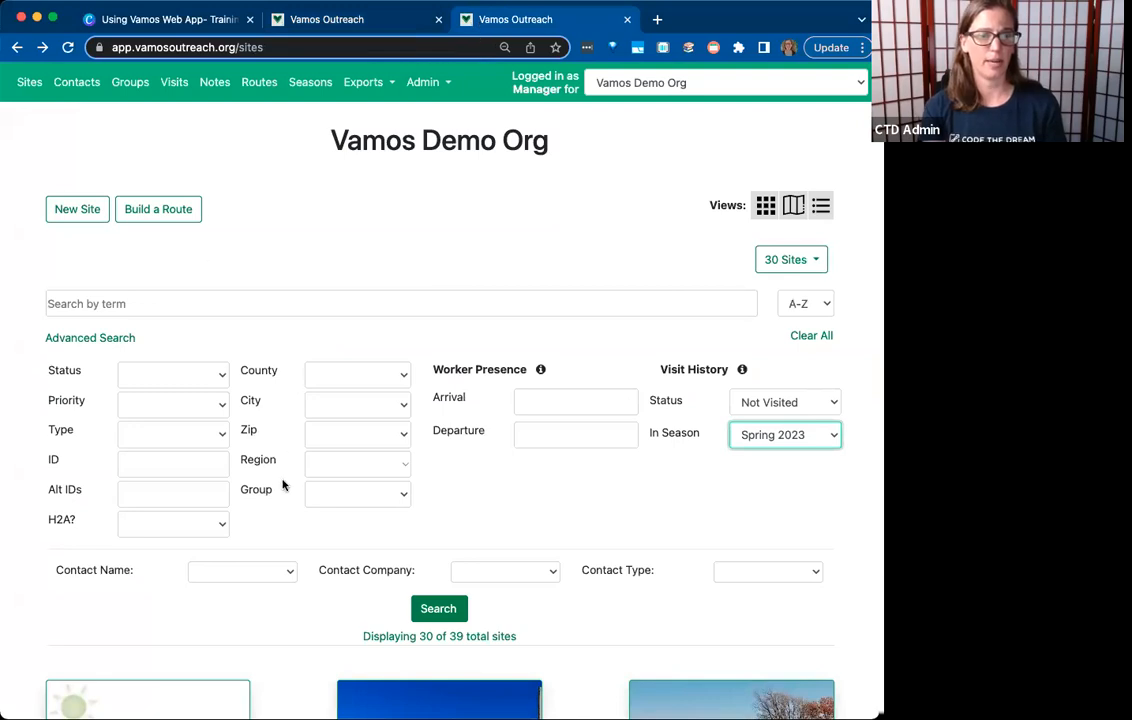
scroll(282, 485, "down", 1)
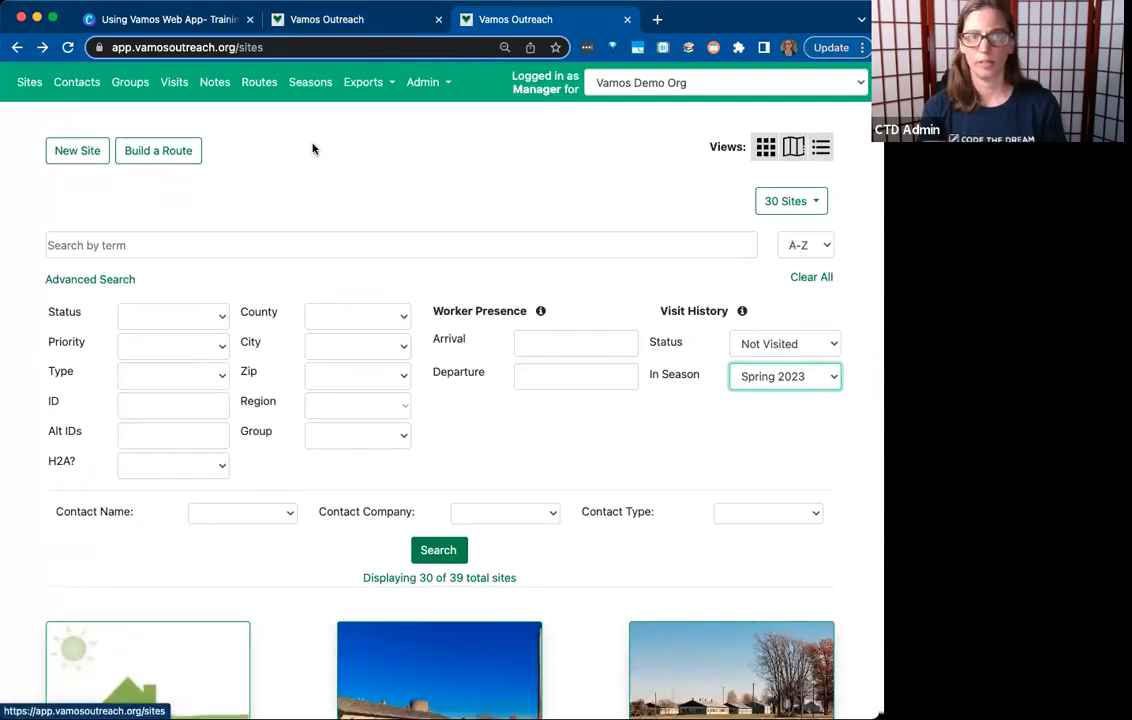
left_click(180, 240)
type("garfield")
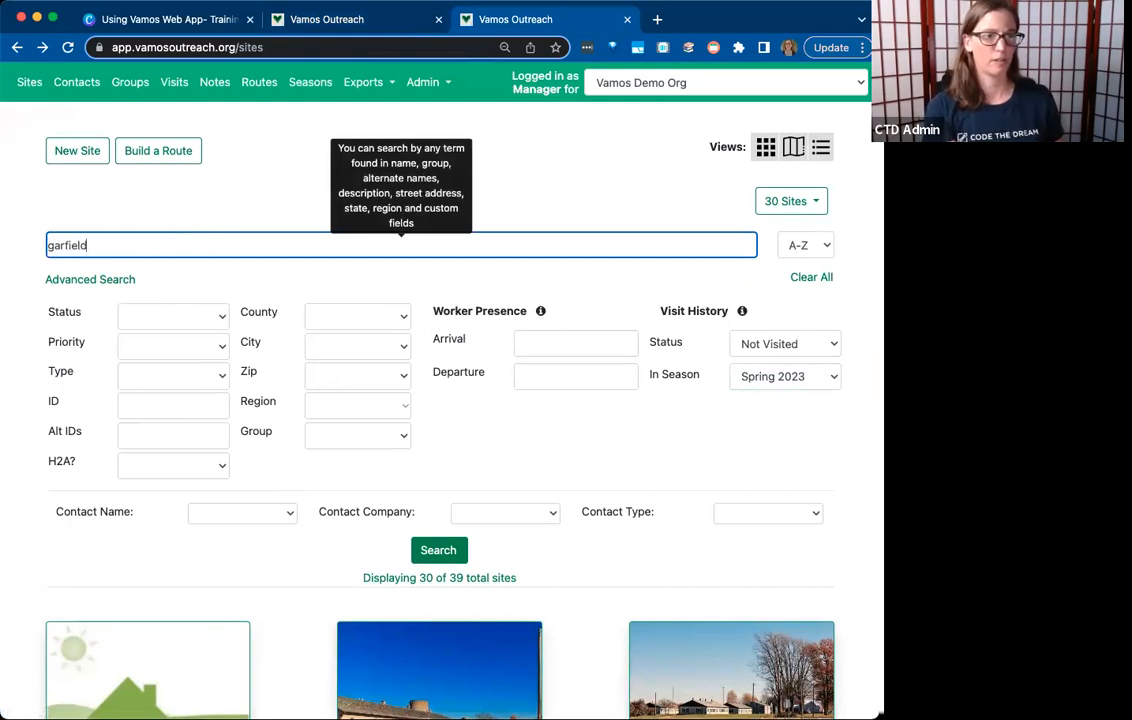
key("Return")
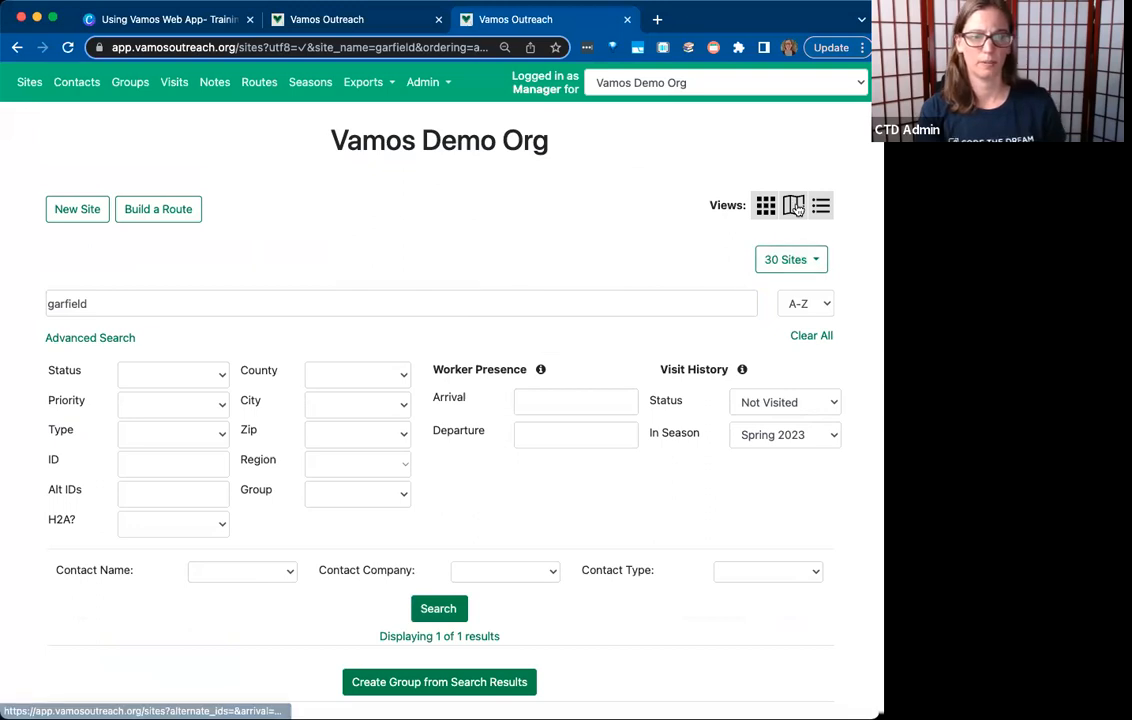
scroll(630, 412, "down", 5)
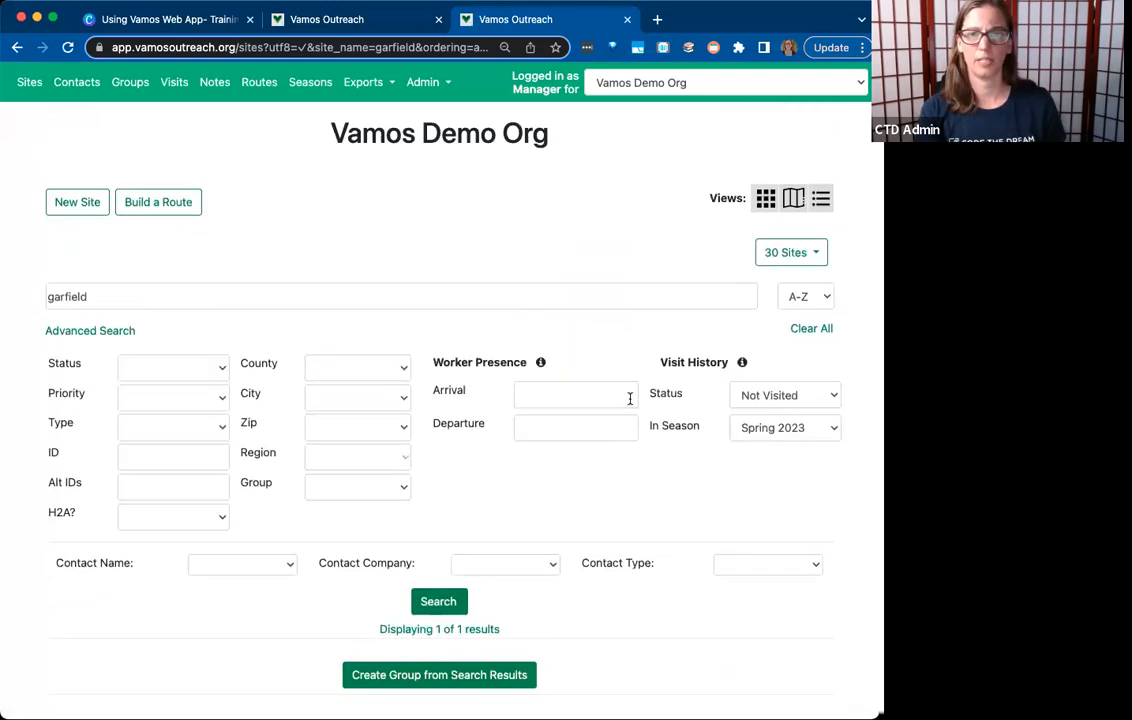
Show the "garfield" search results in map view and examine the site's pin
left_click(793, 207)
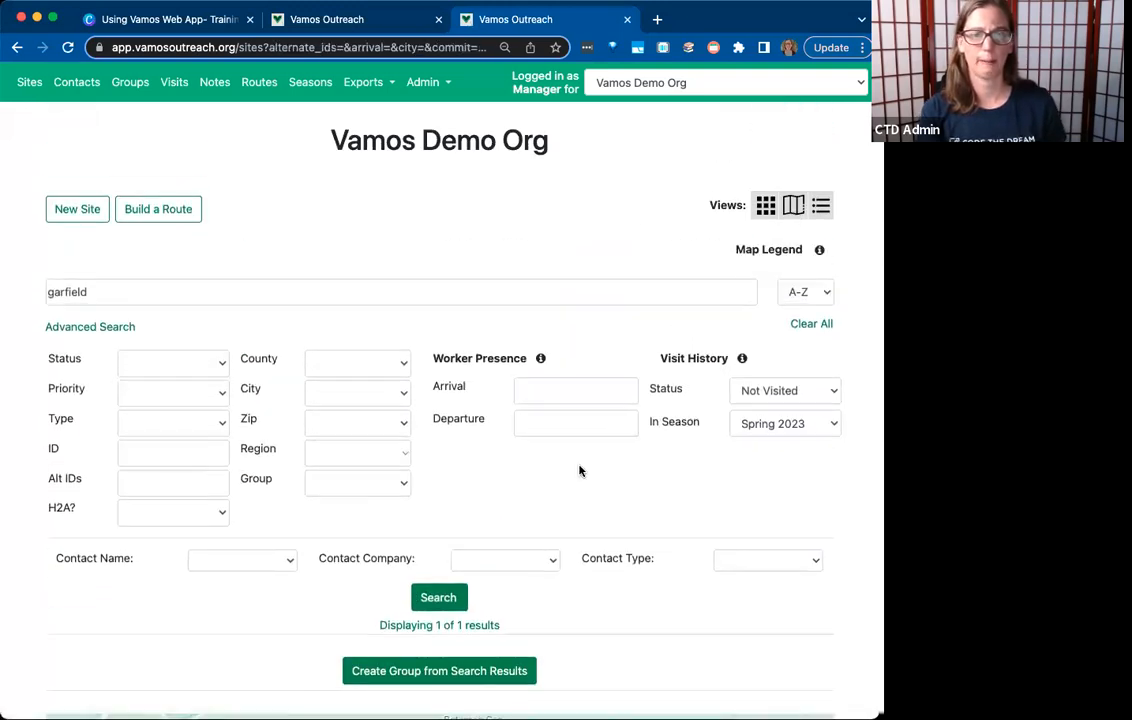
scroll(579, 469, "down", 5)
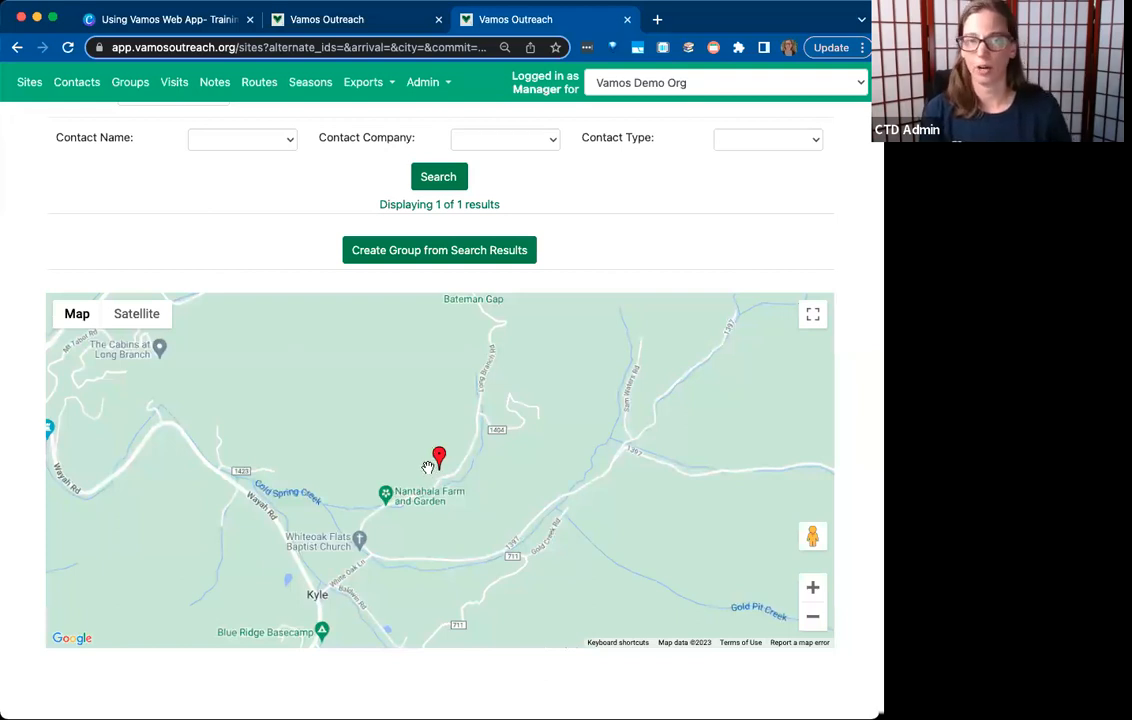
scroll(232, 286, "up", 5)
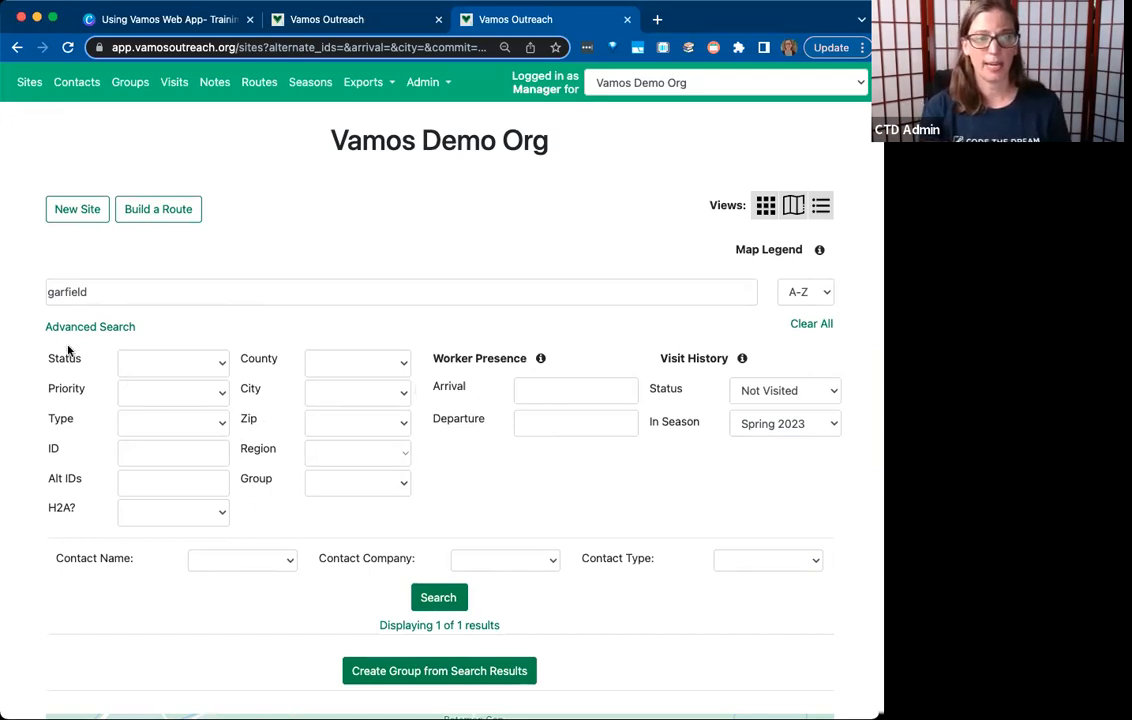
Add the High priority filter to the "garfield" search and run it
left_click(210, 394)
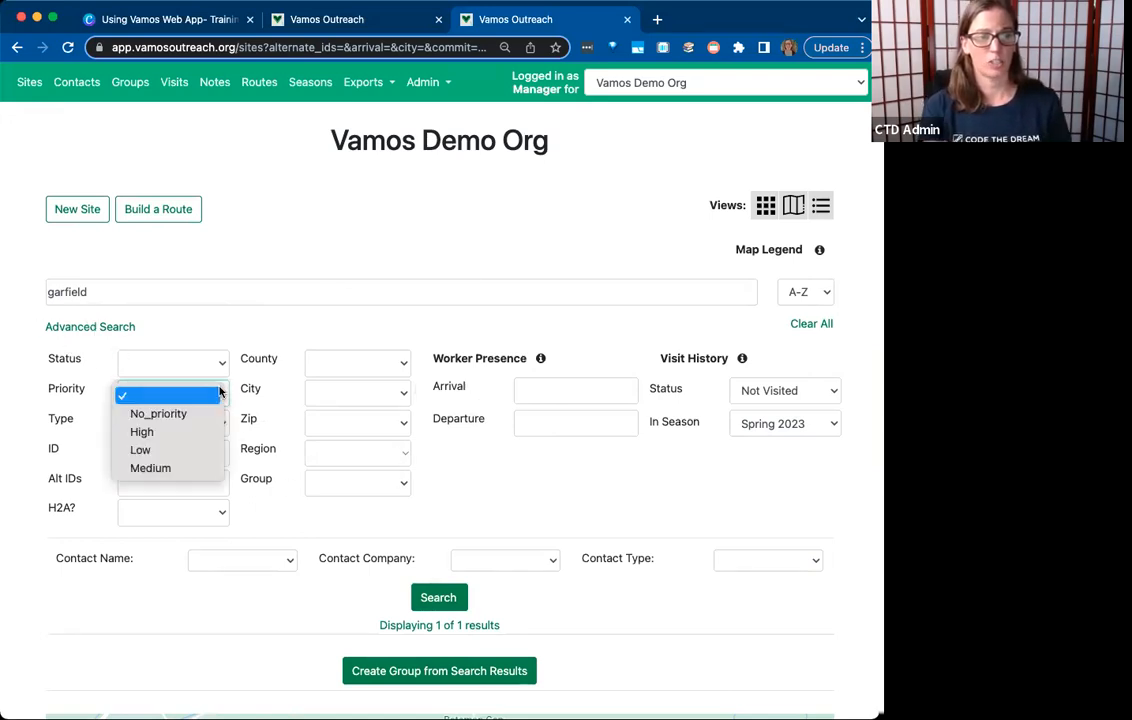
left_click(196, 436)
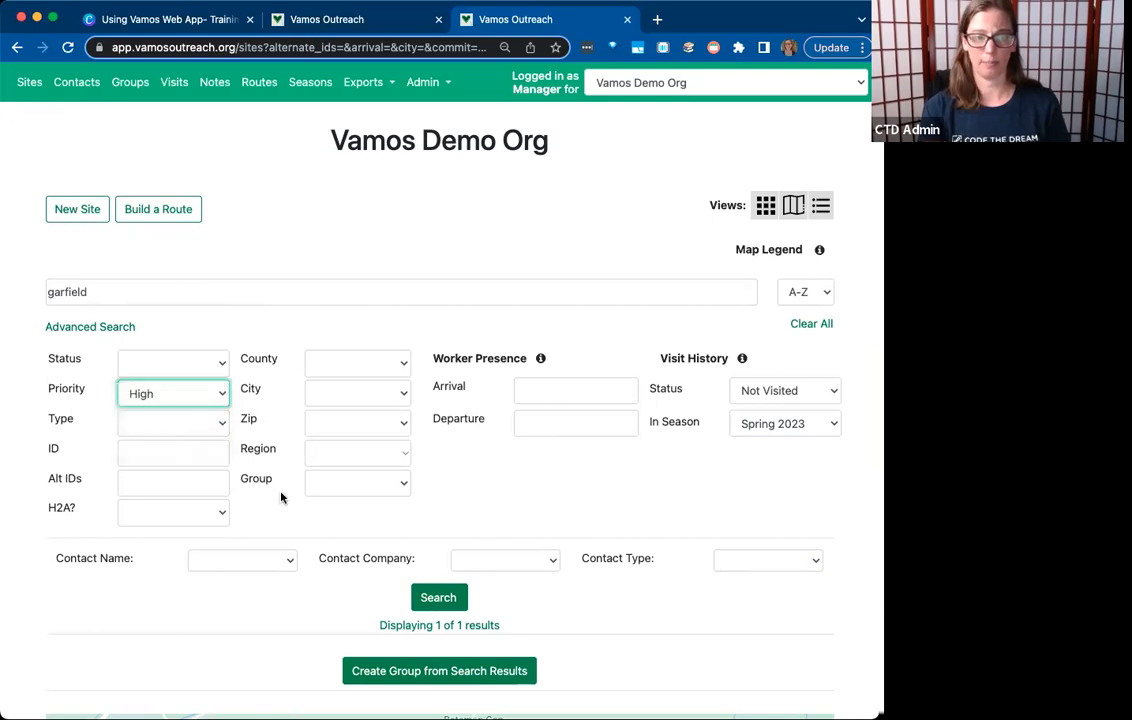
left_click(433, 598)
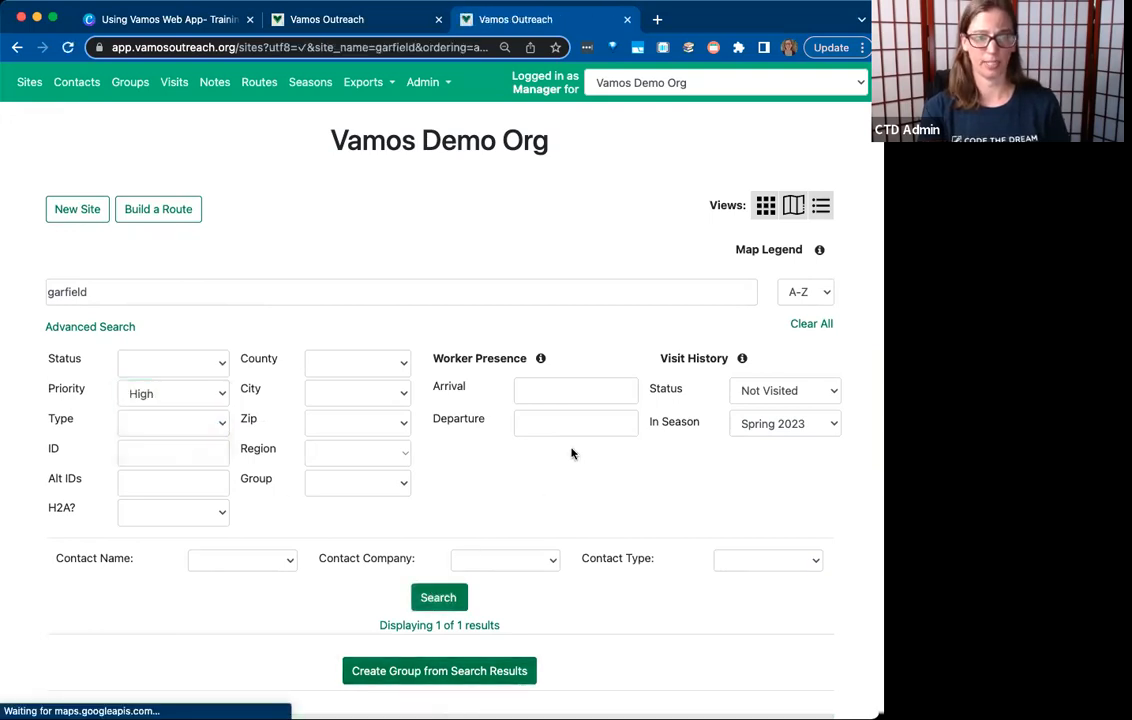
scroll(579, 463, "down", 5)
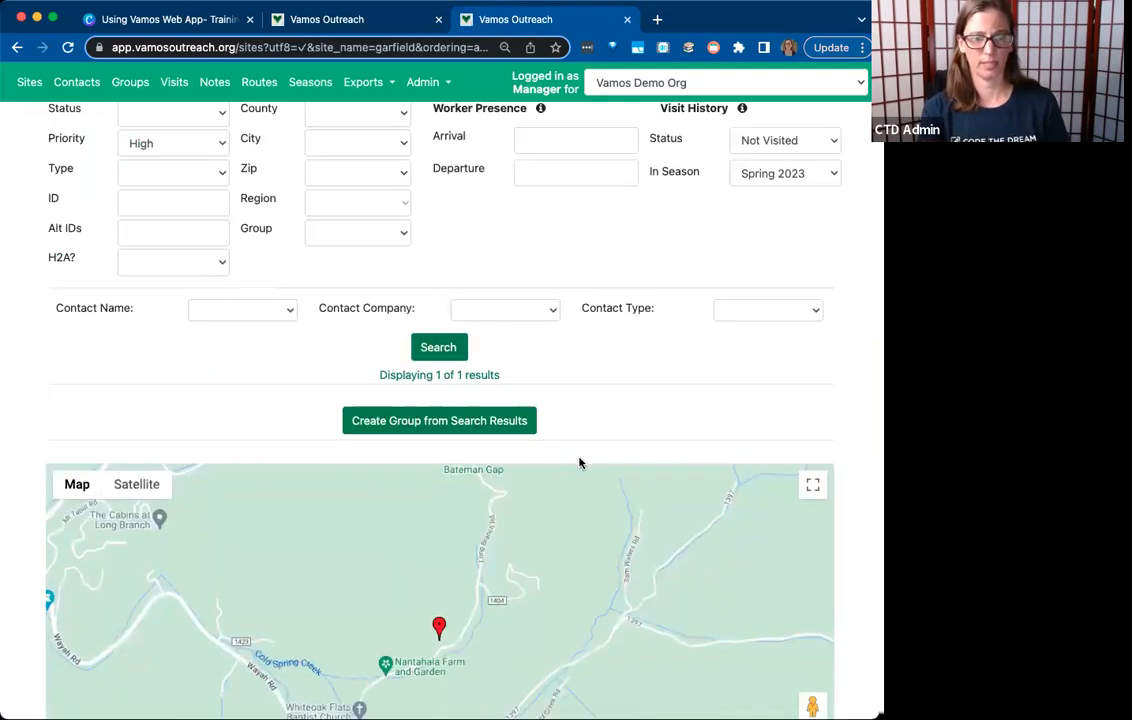
Examine the location of the filtered site's pin on a wider regional map
left_click(813, 617)
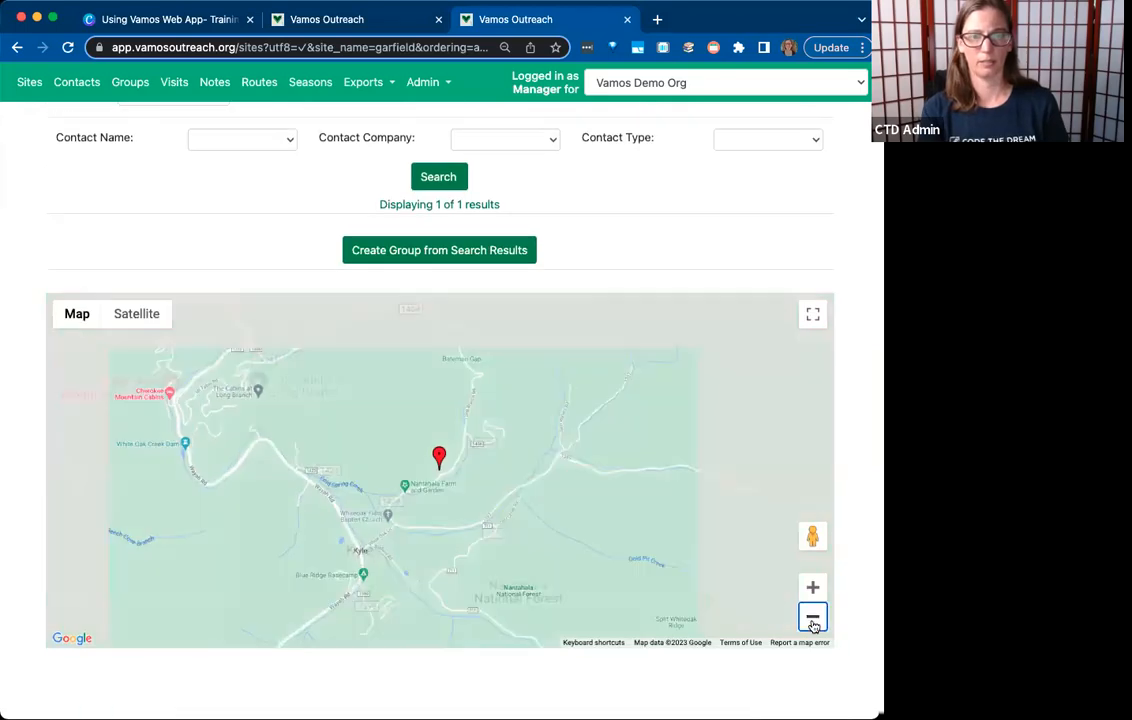
left_click(813, 617)
left_click(813, 617)
left_click(813, 617)
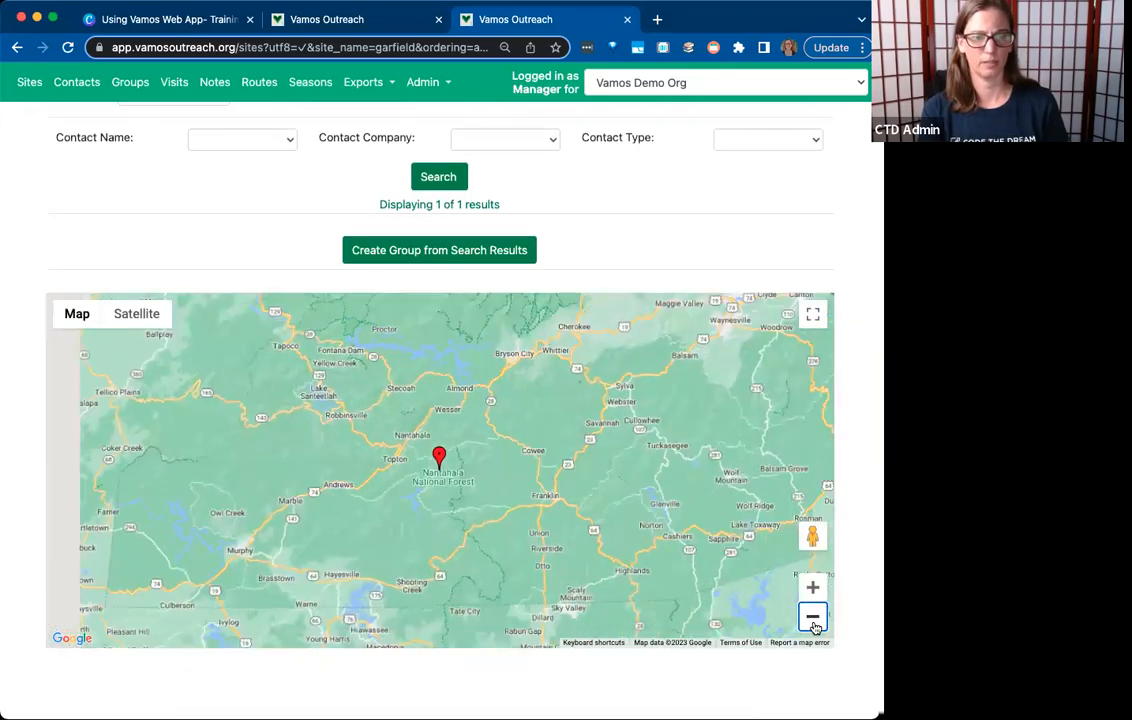
left_click(813, 617)
left_click(813, 617)
left_click(813, 617)
left_click(813, 617)
scroll(601, 488, "up", 5)
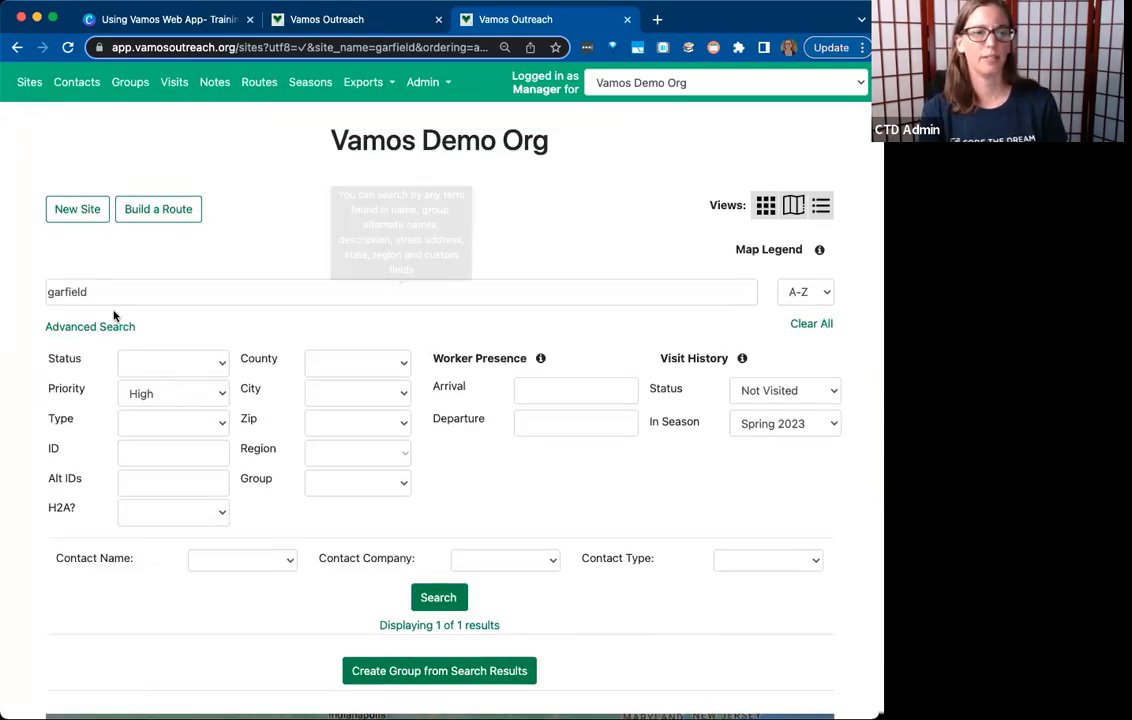
Clear the search term and all filters, search for all High priority sites, and examine their pins on the map
left_click_drag(84, 291, 48, 291)
key("BackSpace")
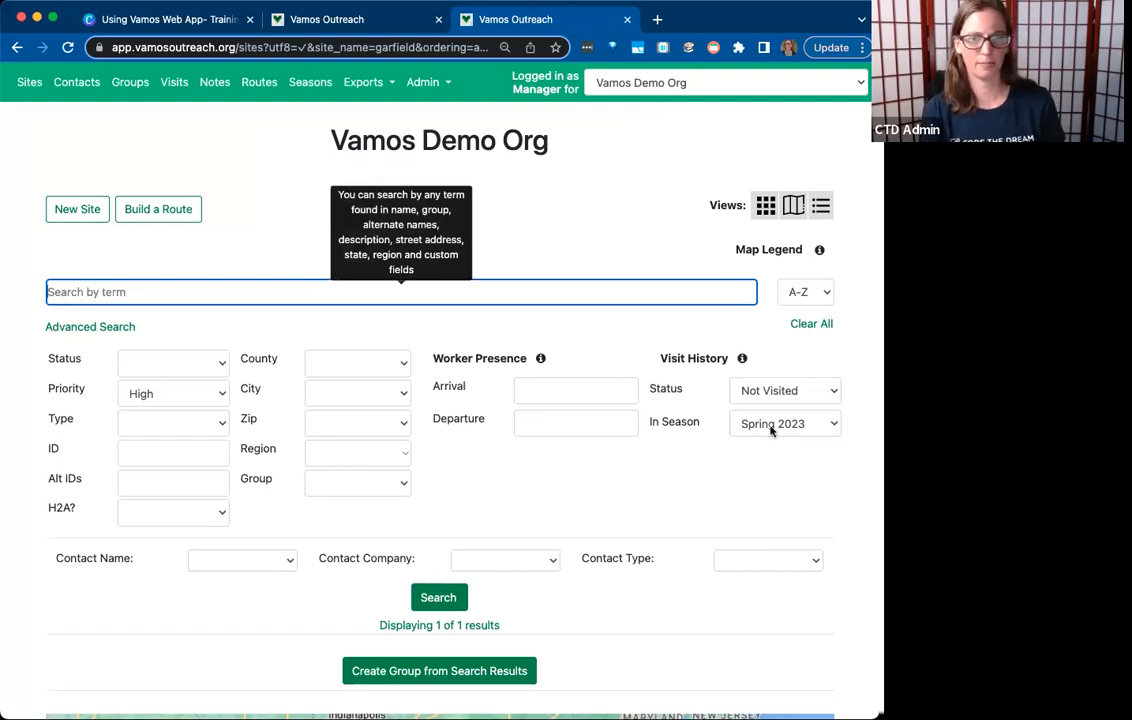
left_click(805, 324)
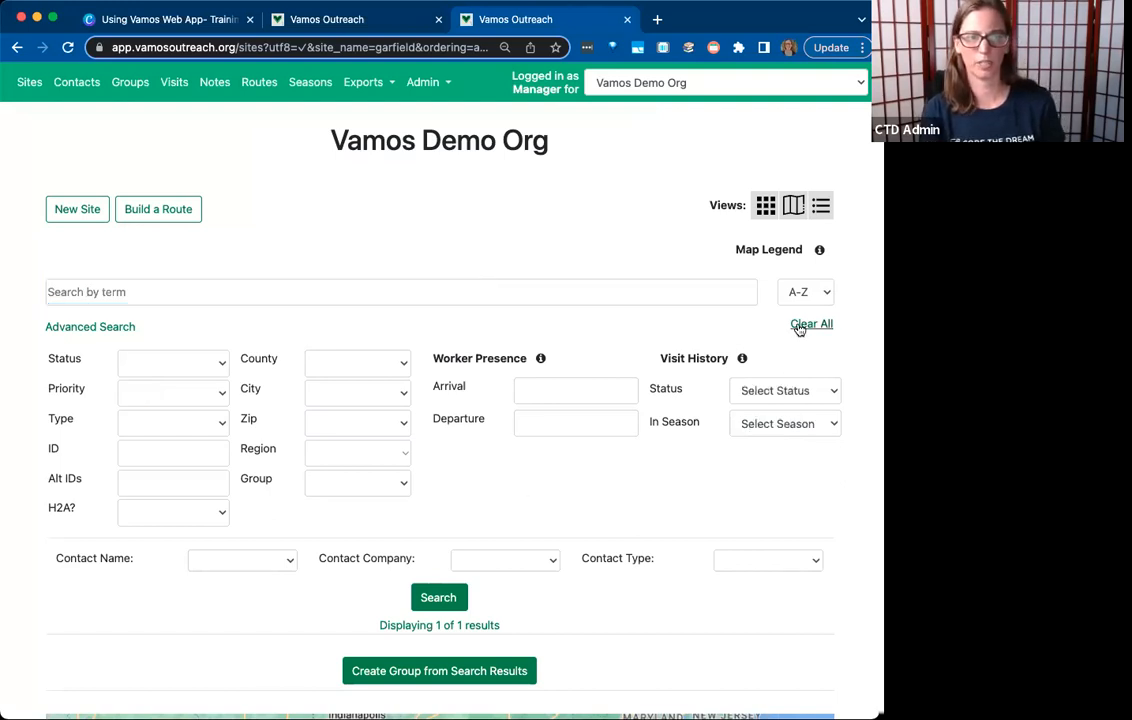
left_click(221, 395)
left_click(200, 430)
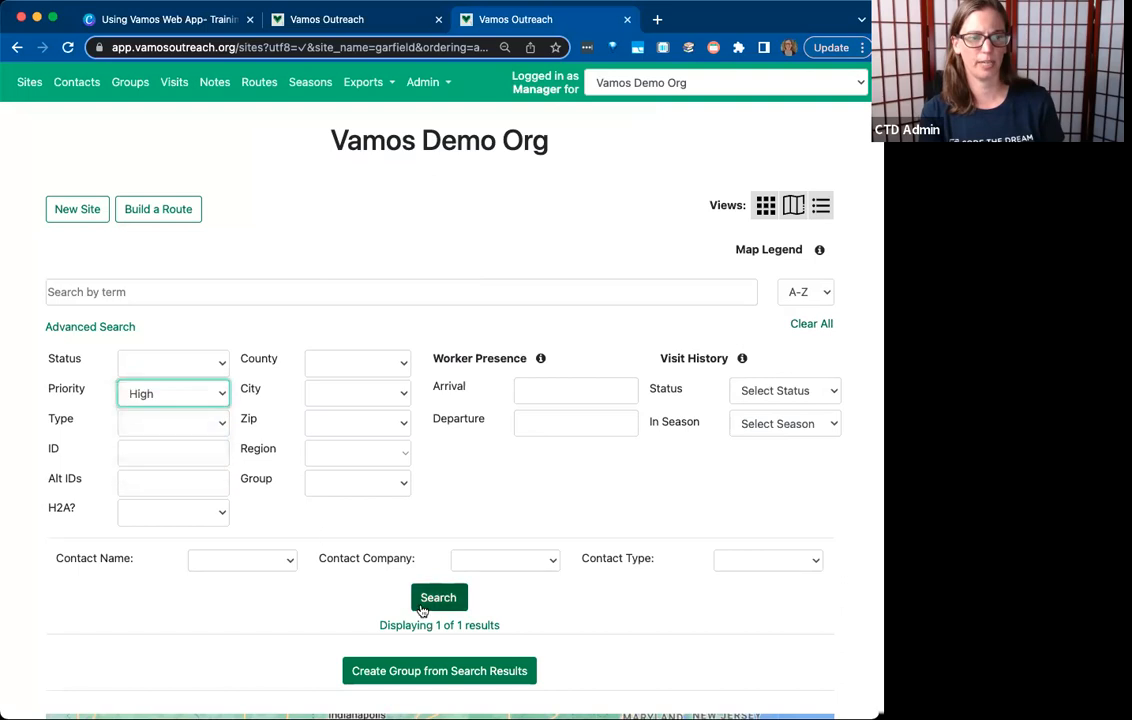
left_click(421, 603)
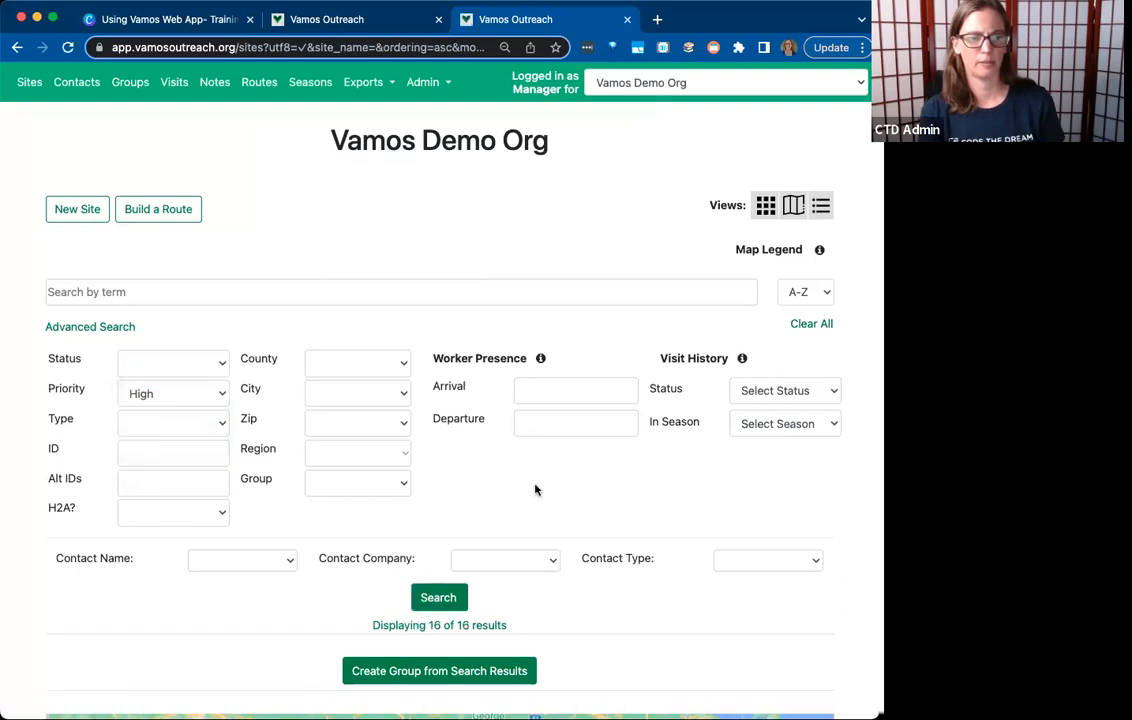
scroll(535, 489, "down", 5)
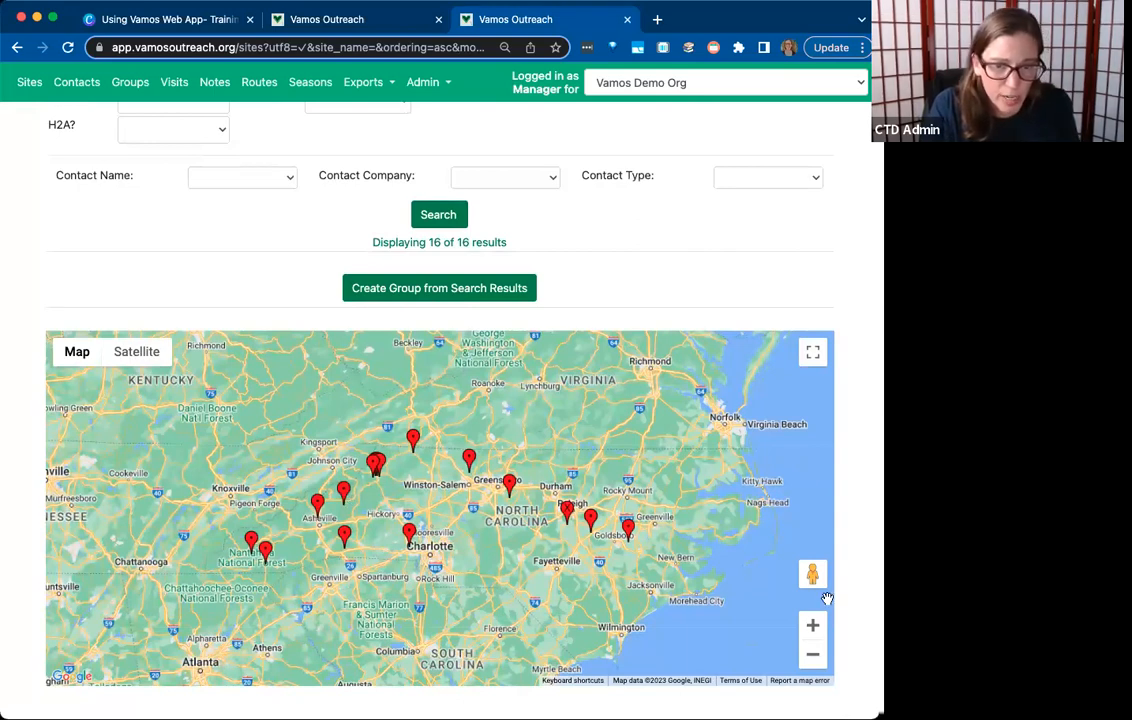
left_click(814, 627)
left_click(814, 627)
left_click_drag(385, 404, 652, 521)
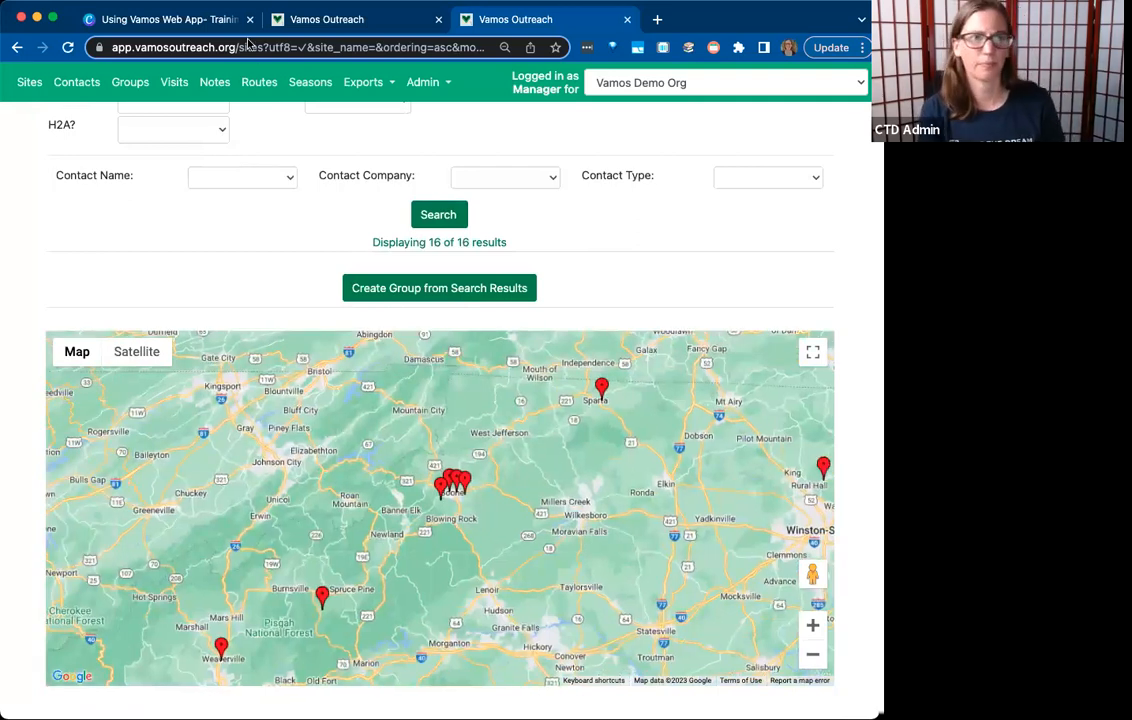
Return to the Garfield County Nursery site and examine its details, groups, contacts, notes, visits and Site Update History
left_click(334, 26)
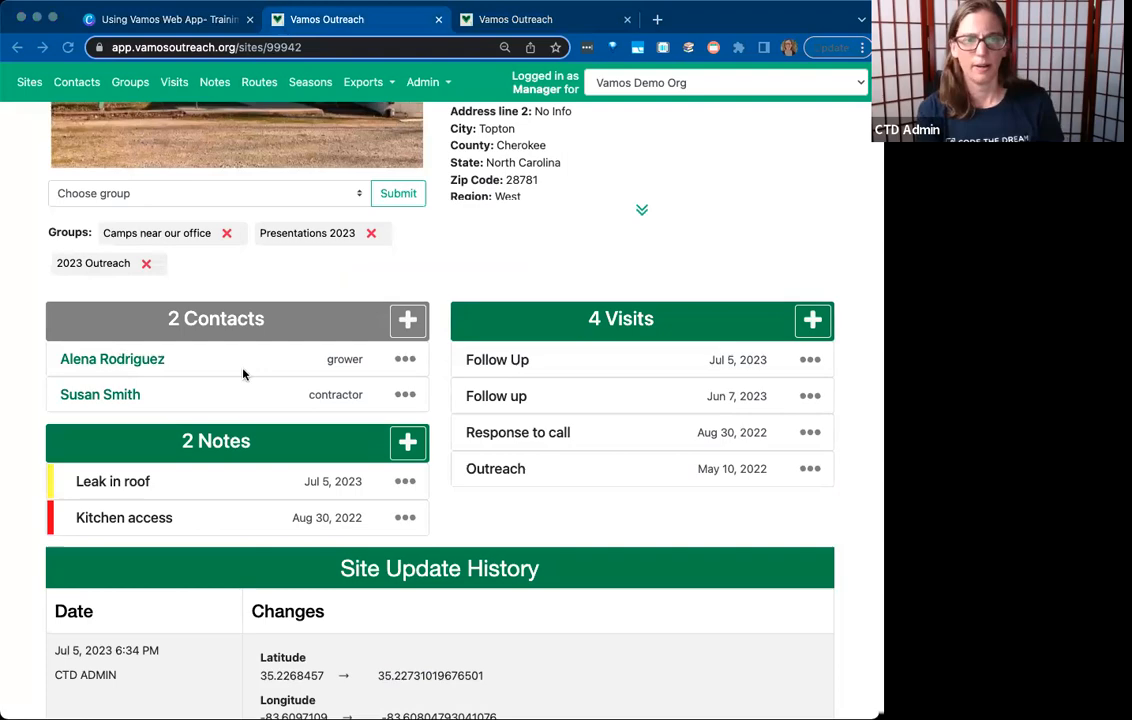
scroll(492, 427, "up", 5)
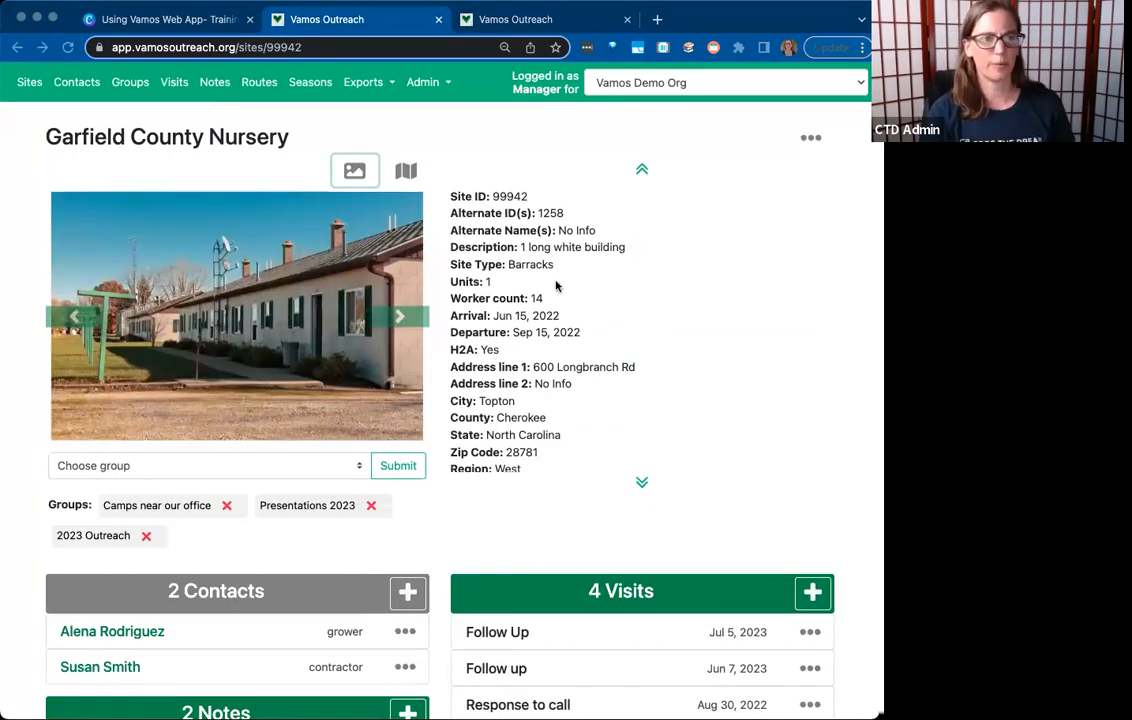
scroll(600, 340, "down", 3)
scroll(322, 350, "down", 4)
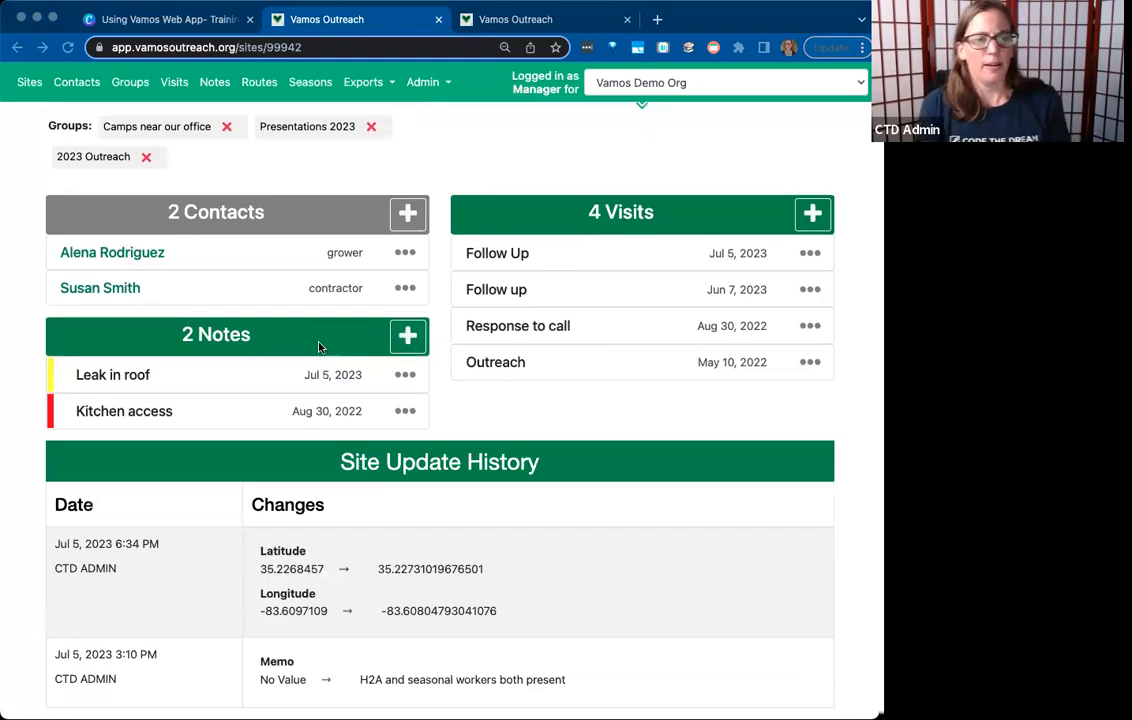
scroll(319, 346, "up", 4)
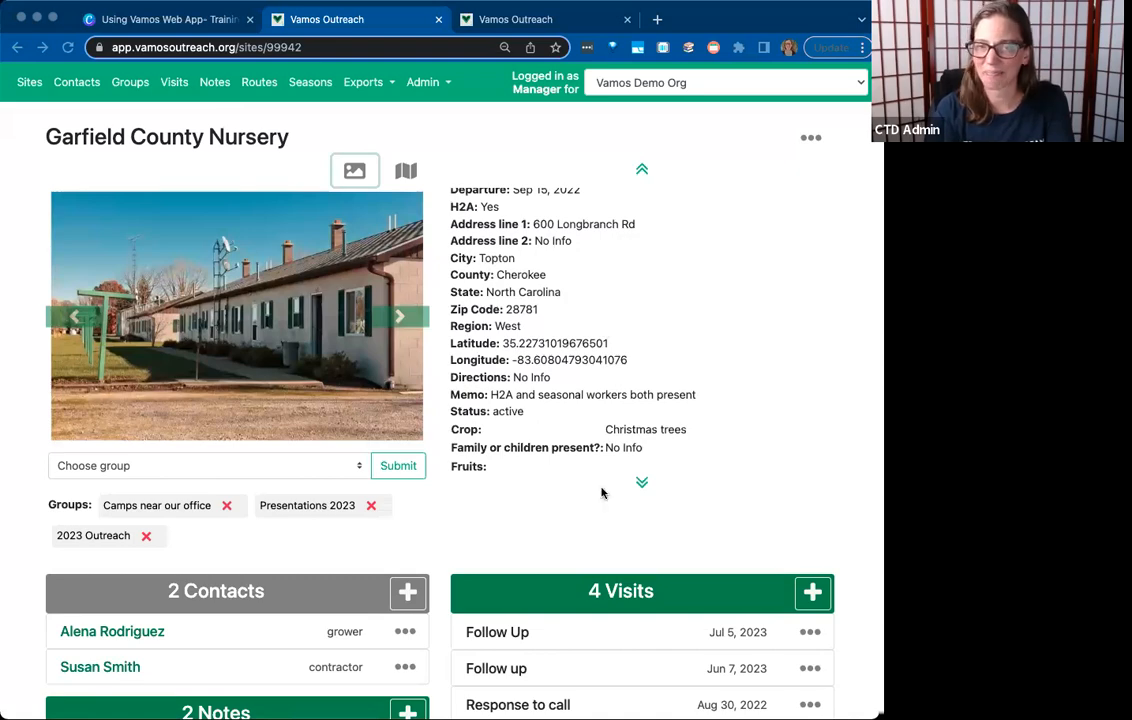
scroll(366, 493, "down", 4)
scroll(366, 493, "up", 4)
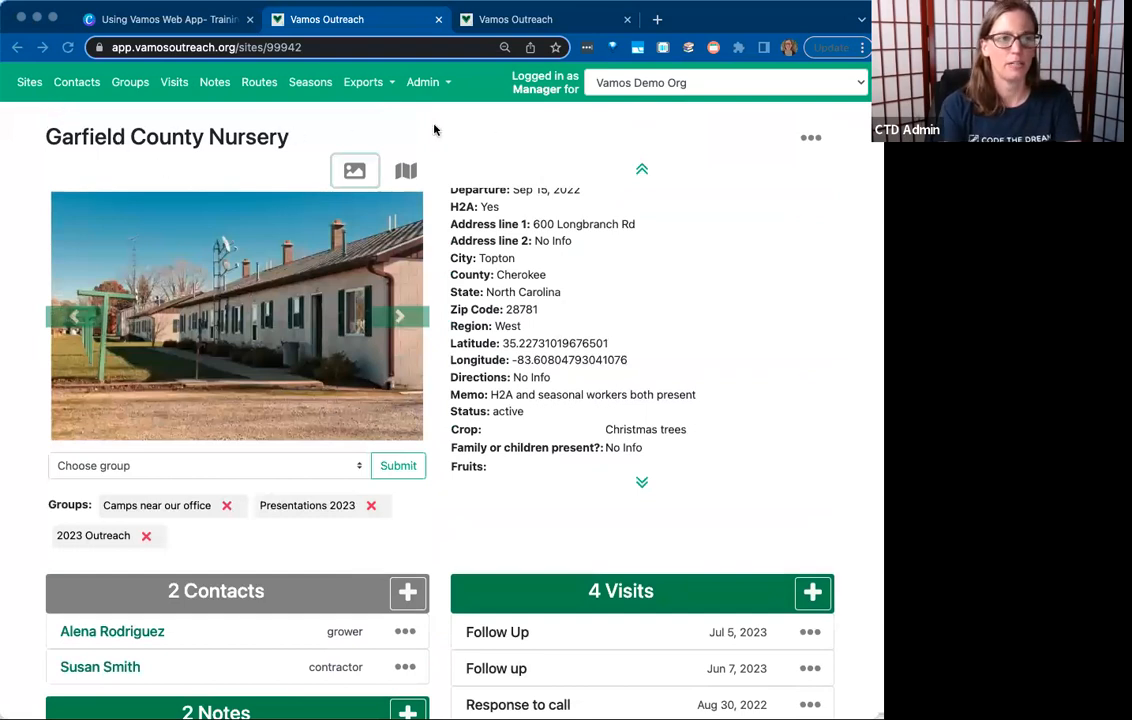
scroll(614, 336, "up", 1)
scroll(637, 364, "down", 1)
scroll(484, 534, "down", 4)
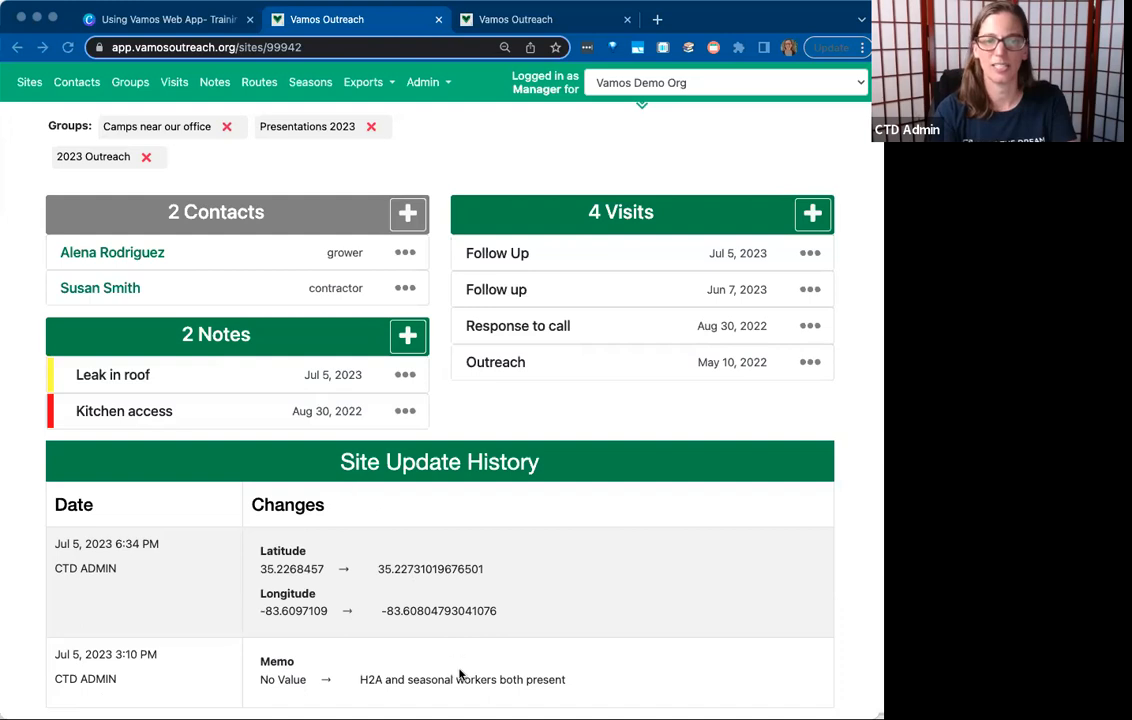
scroll(579, 611, "up", 5)
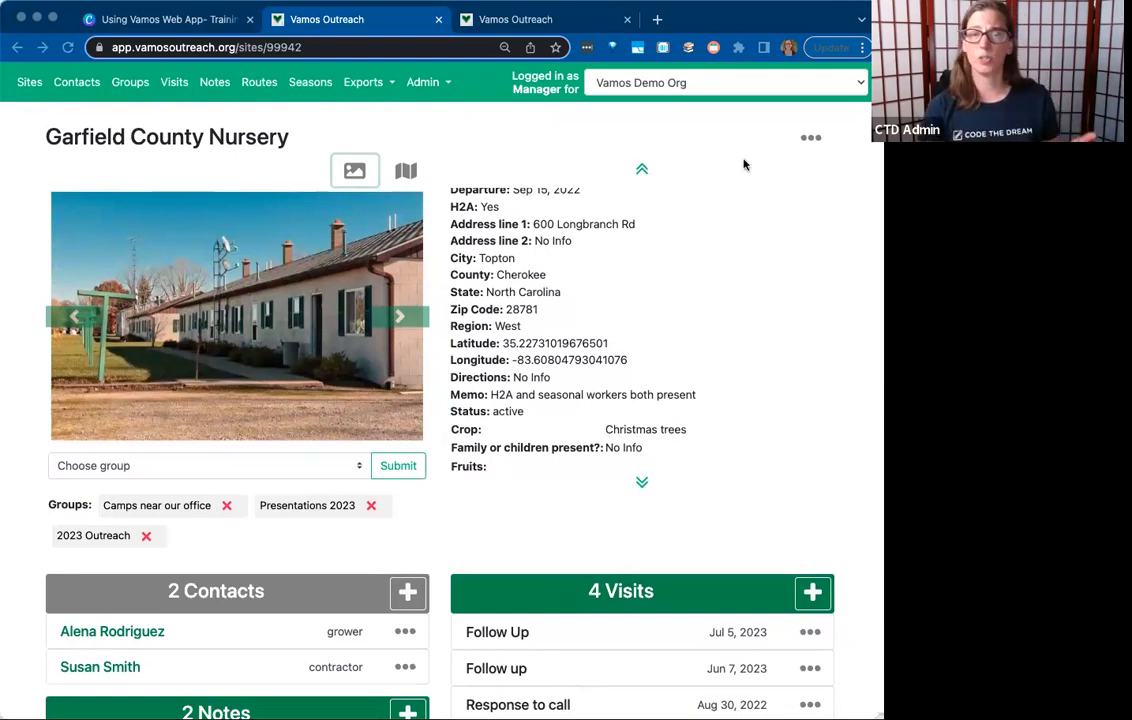
scroll(596, 285, "up", 2)
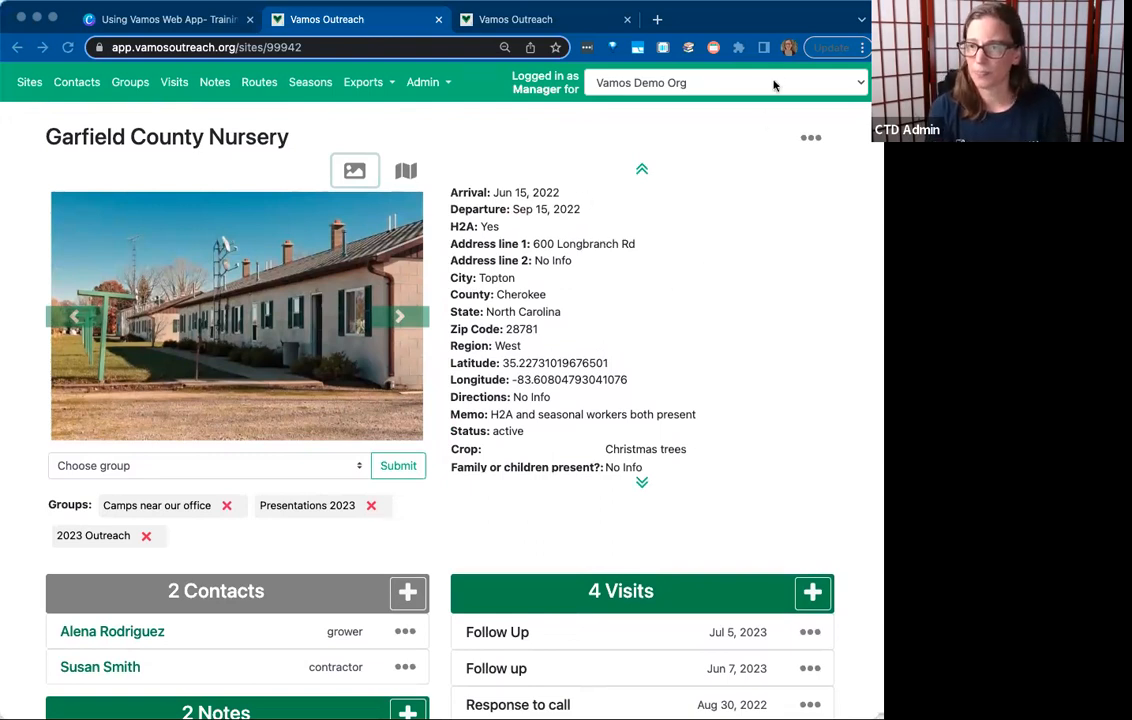
Open the Garfield County Nursery site for editing and review its detail fields, memo, status, contacts and custom fields
left_click(812, 142)
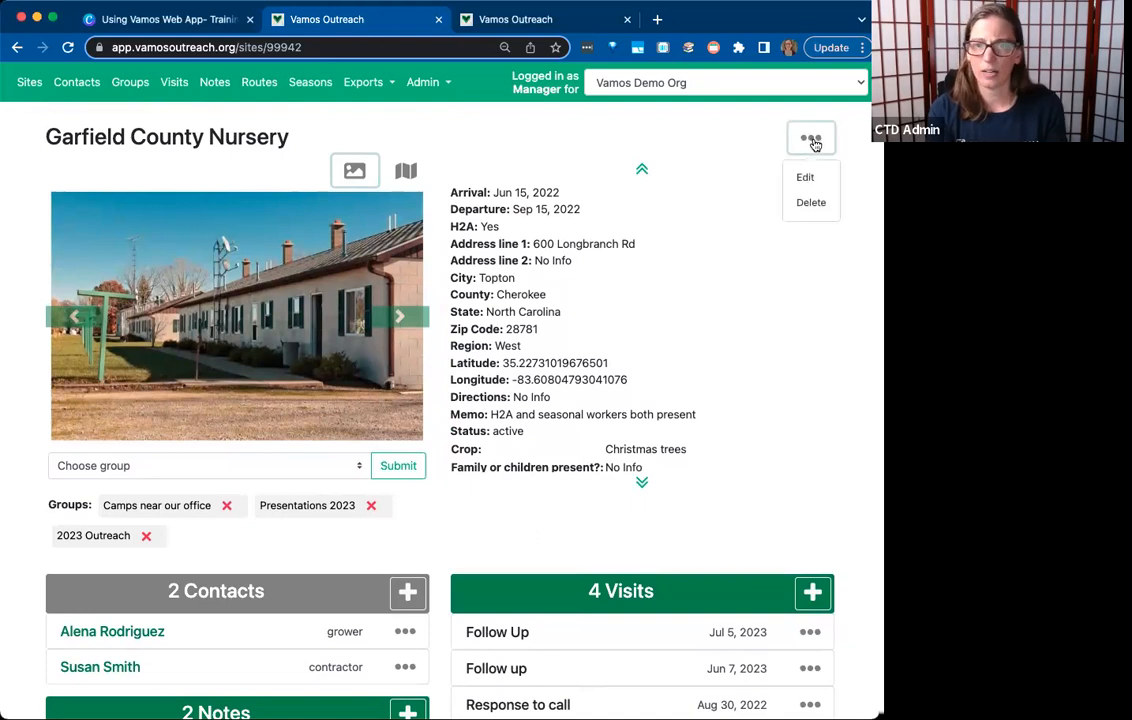
left_click(812, 177)
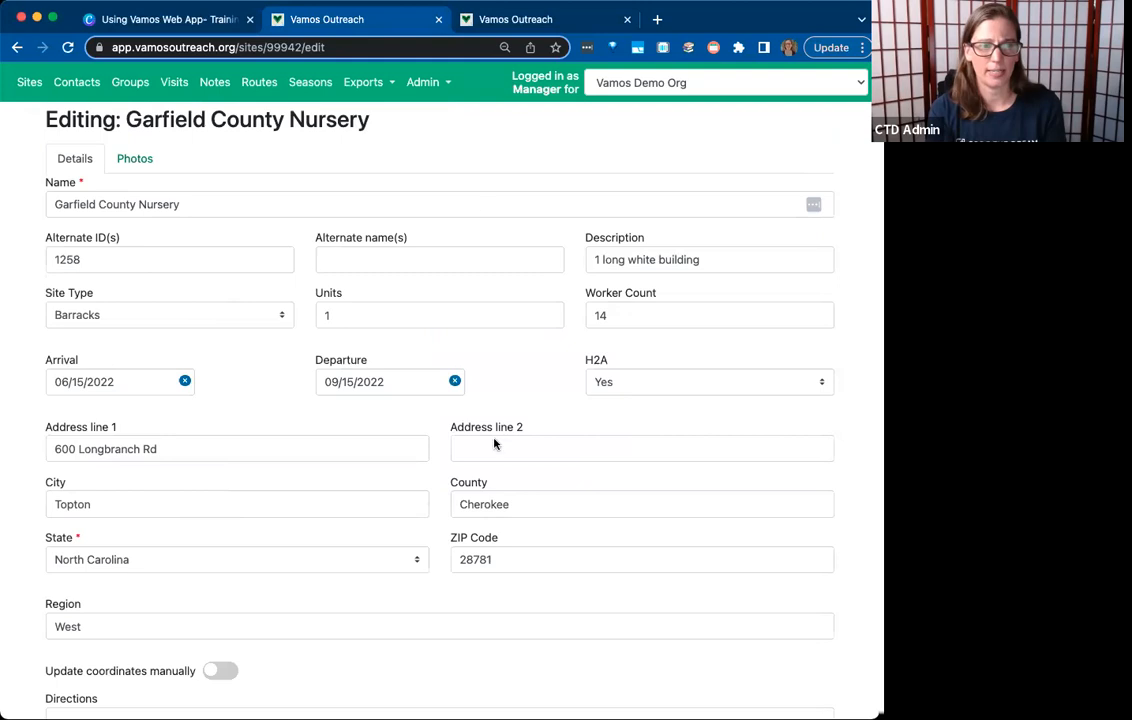
scroll(494, 540, "down", 5)
scroll(494, 551, "up", 5)
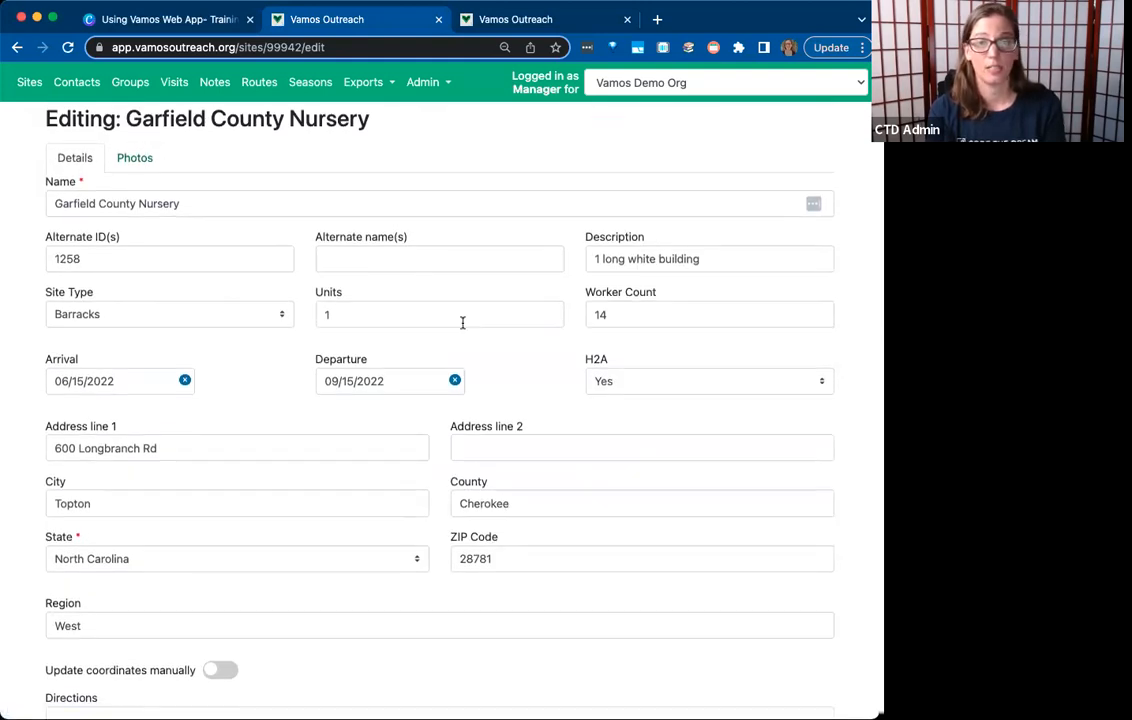
scroll(462, 322, "down", 3)
scroll(462, 322, "down", 3)
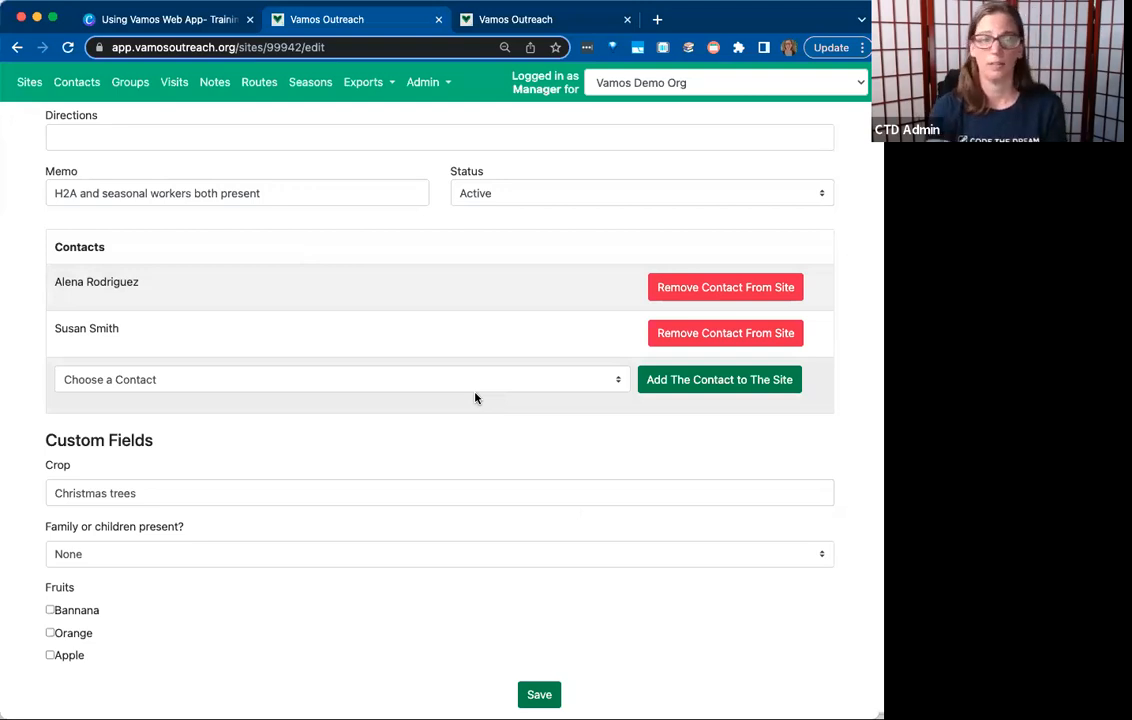
scroll(393, 395, "up", 10)
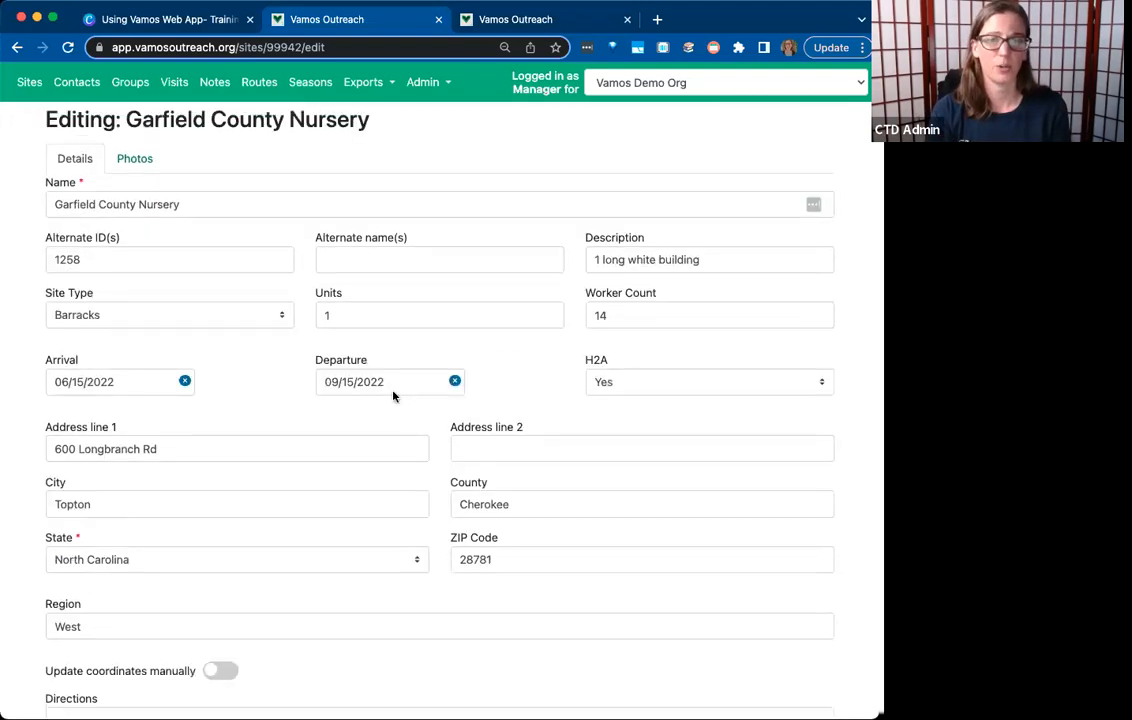
scroll(393, 396, "down", 6)
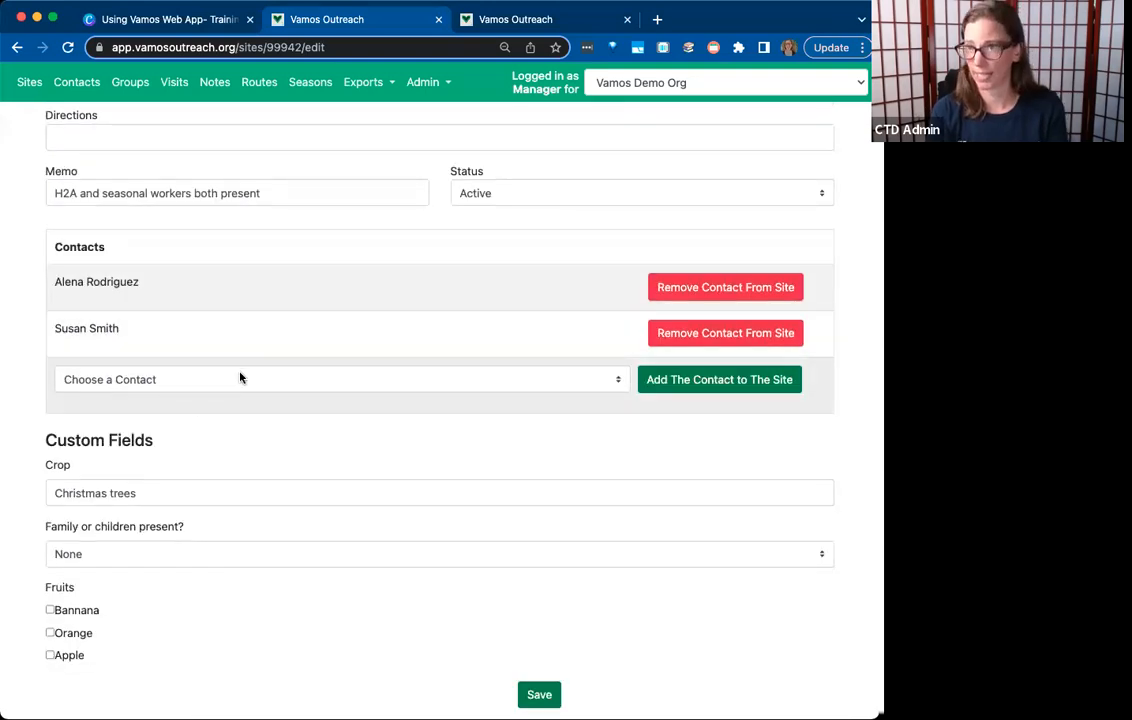
scroll(240, 377, "up", 5)
scroll(240, 377, "up", 3)
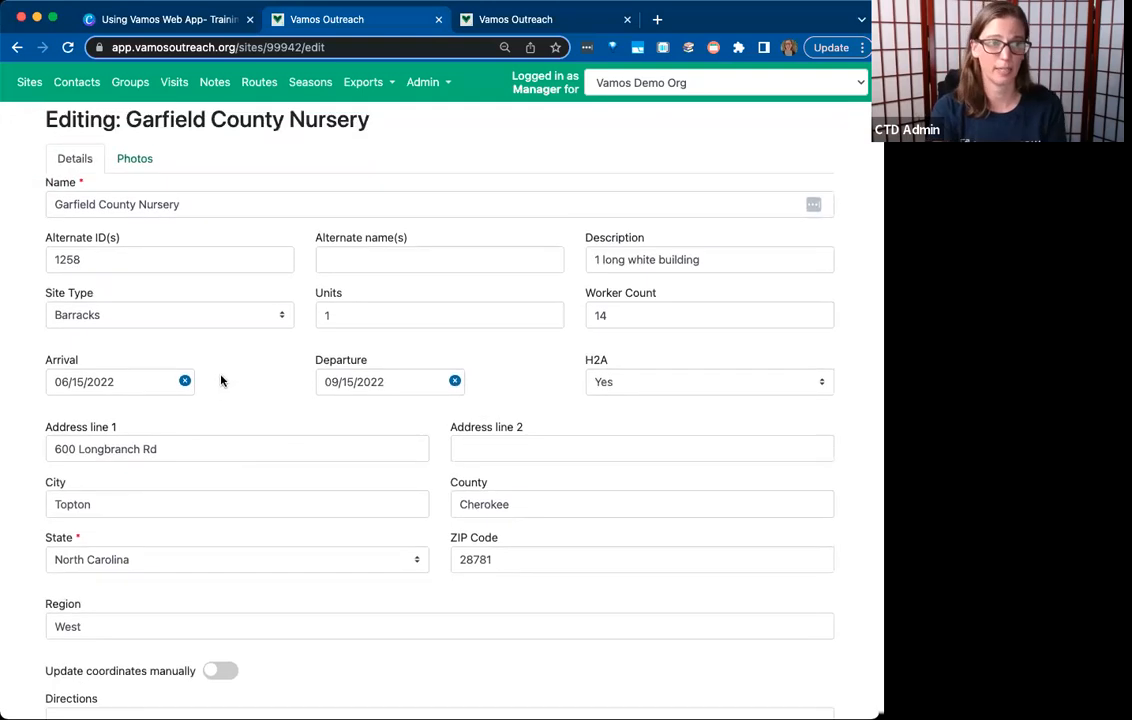
Review the site's photos and photo upload option, and return to its editable details
left_click(137, 162)
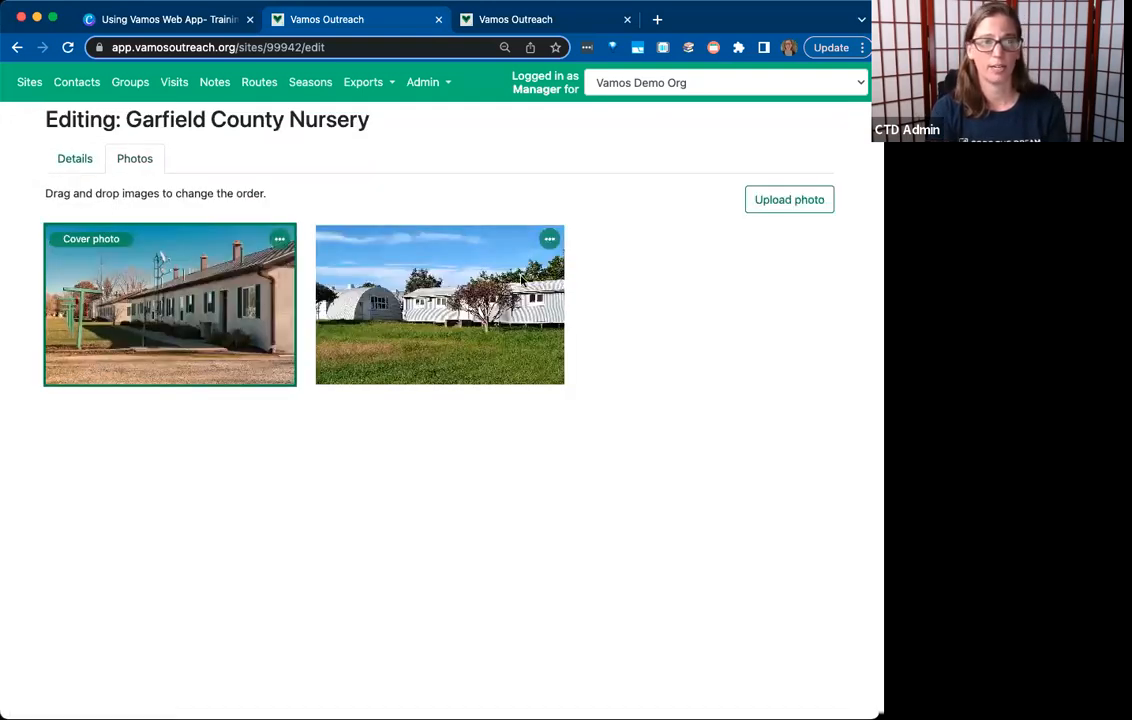
left_click(781, 202)
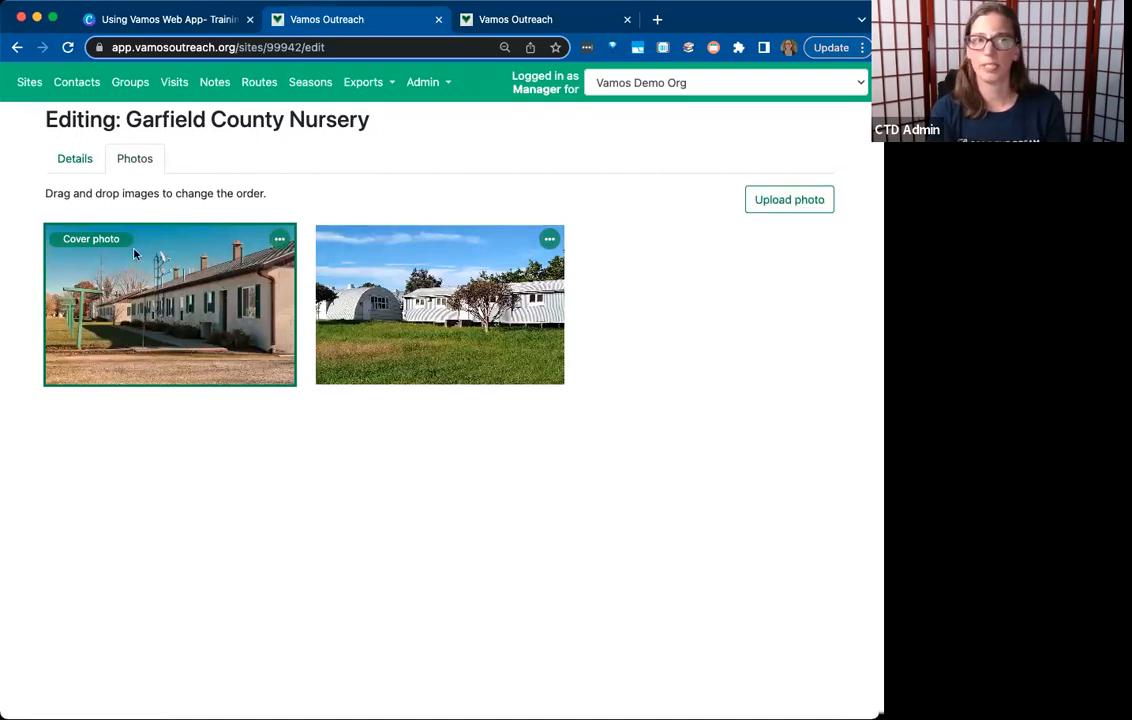
left_click(76, 158)
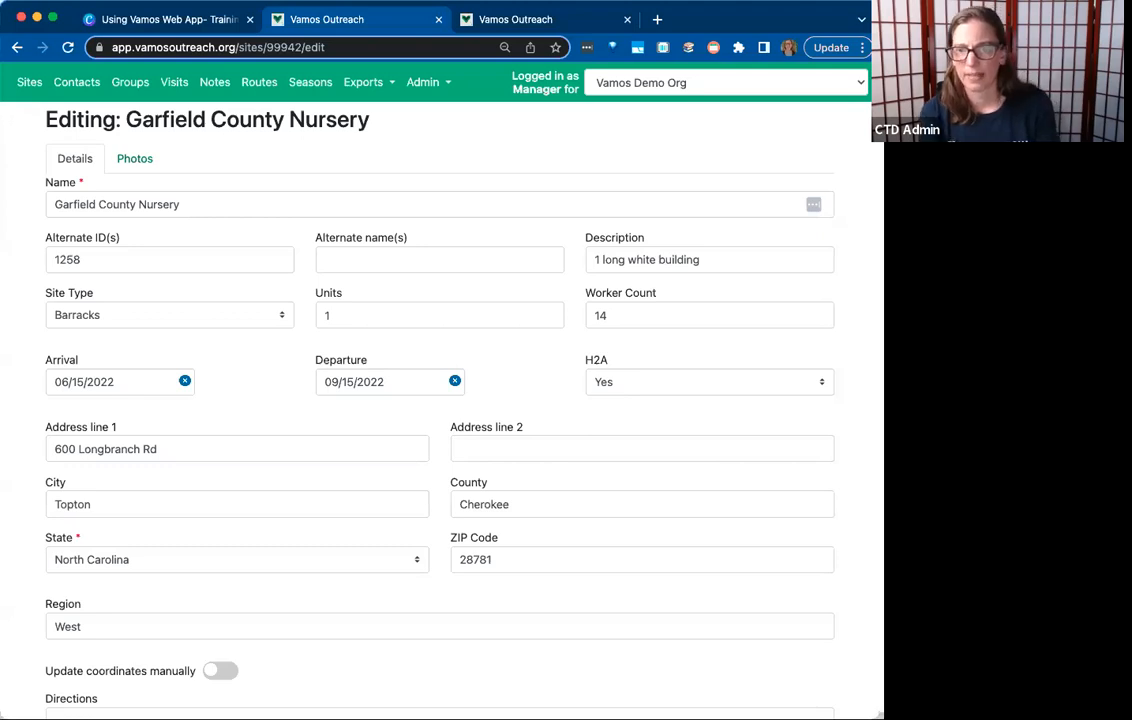
Review the administration options available to the manager
left_click(434, 82)
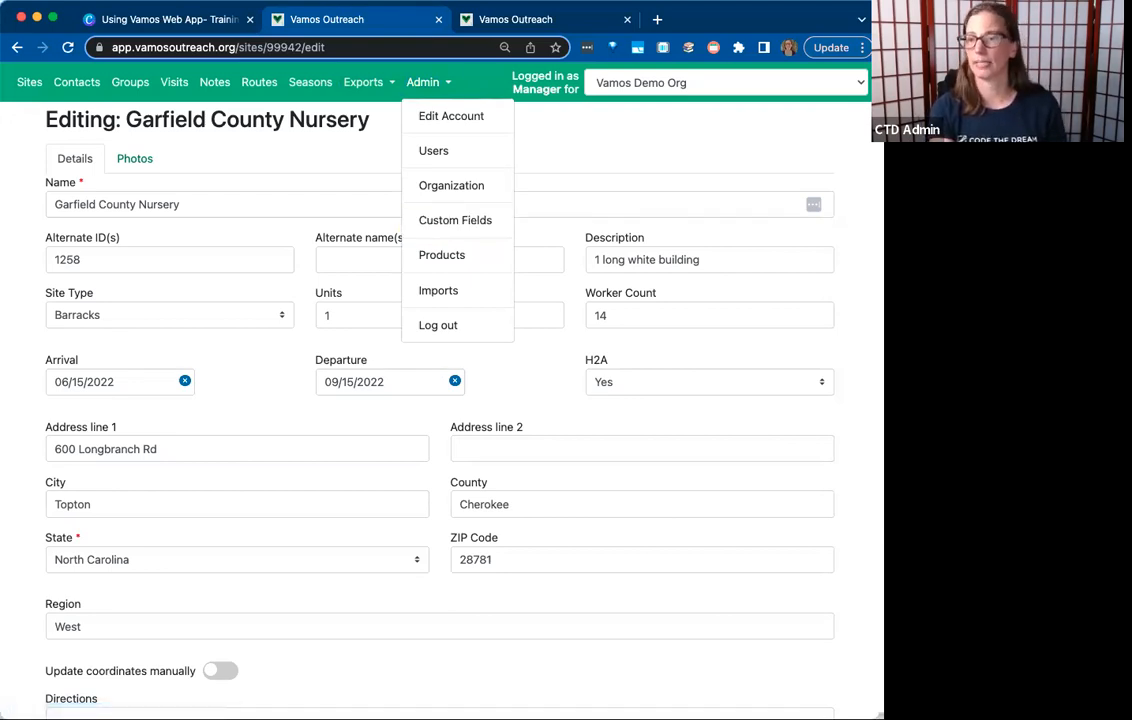
left_click(690, 338)
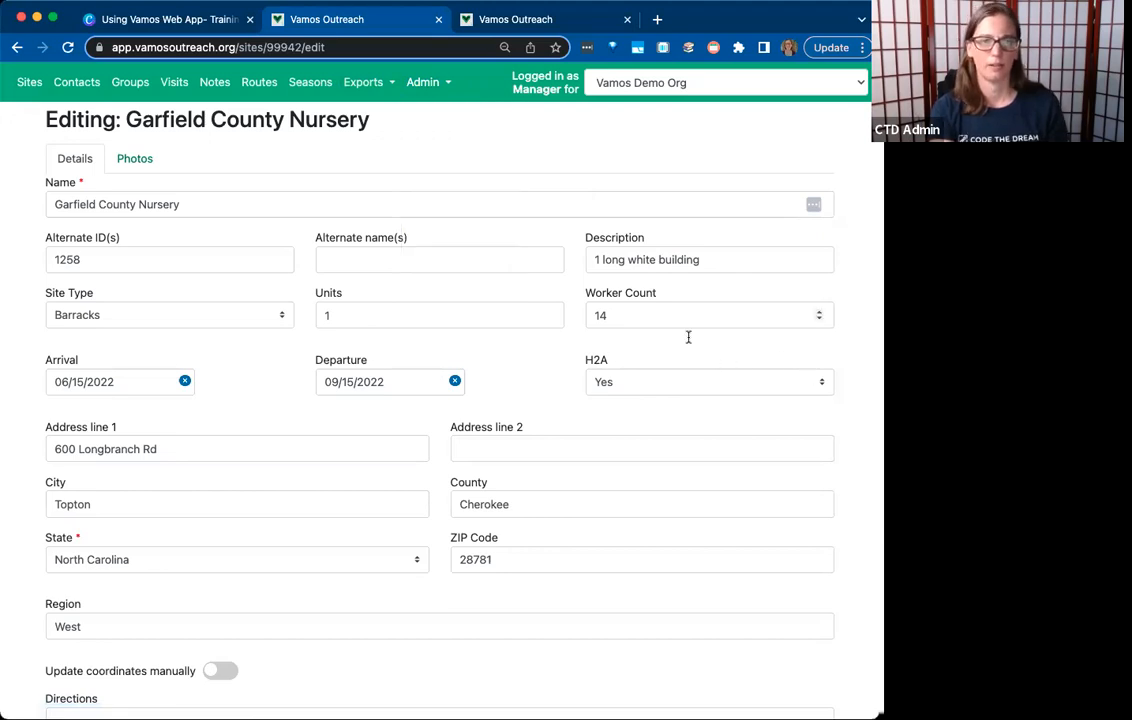
Set the Garfield County Nursery site's "Family or children present?" custom field to Yes and save the site
scroll(551, 293, "down", 6)
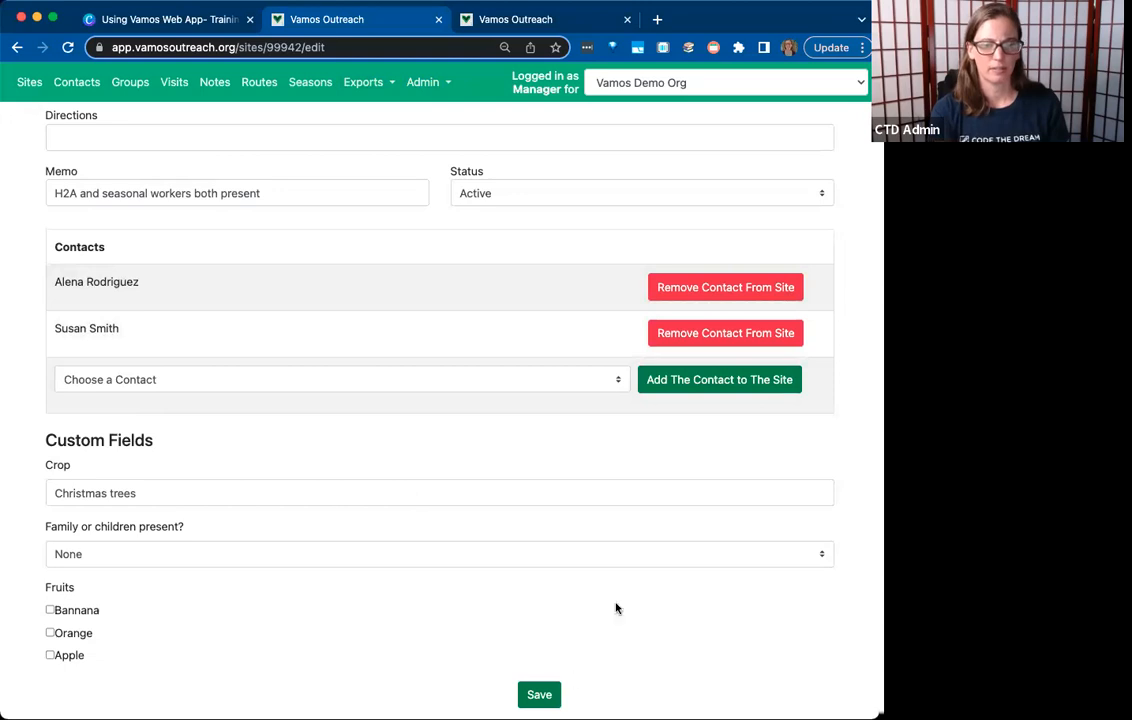
left_click(506, 560)
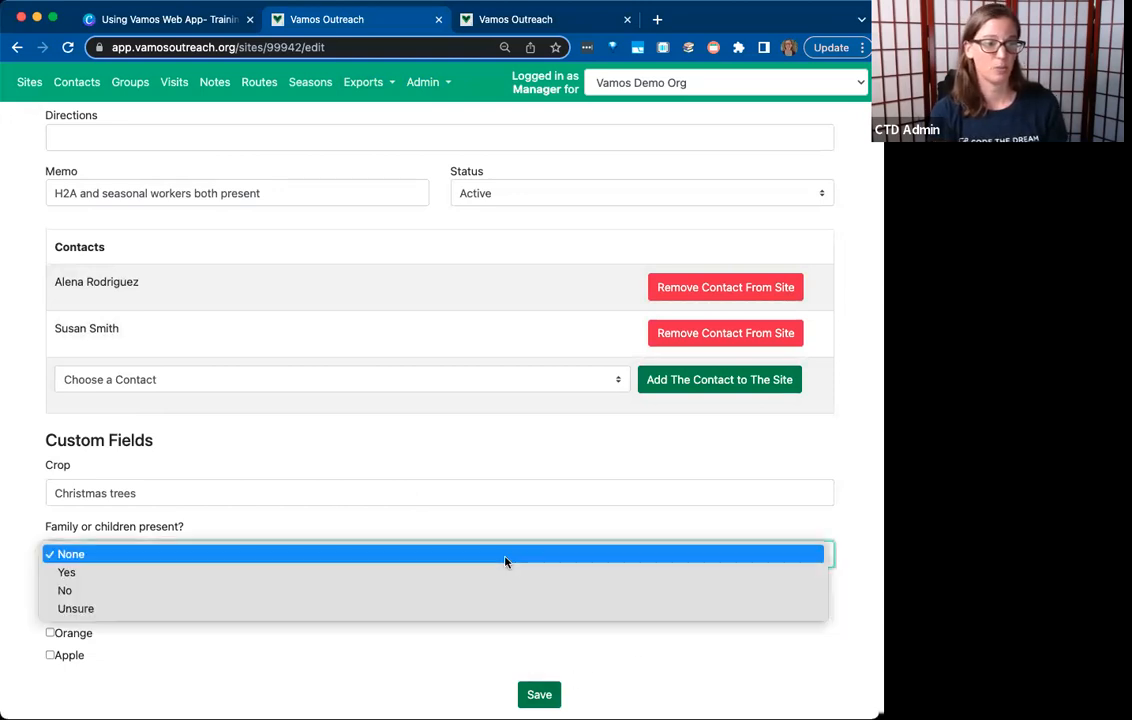
left_click(400, 574)
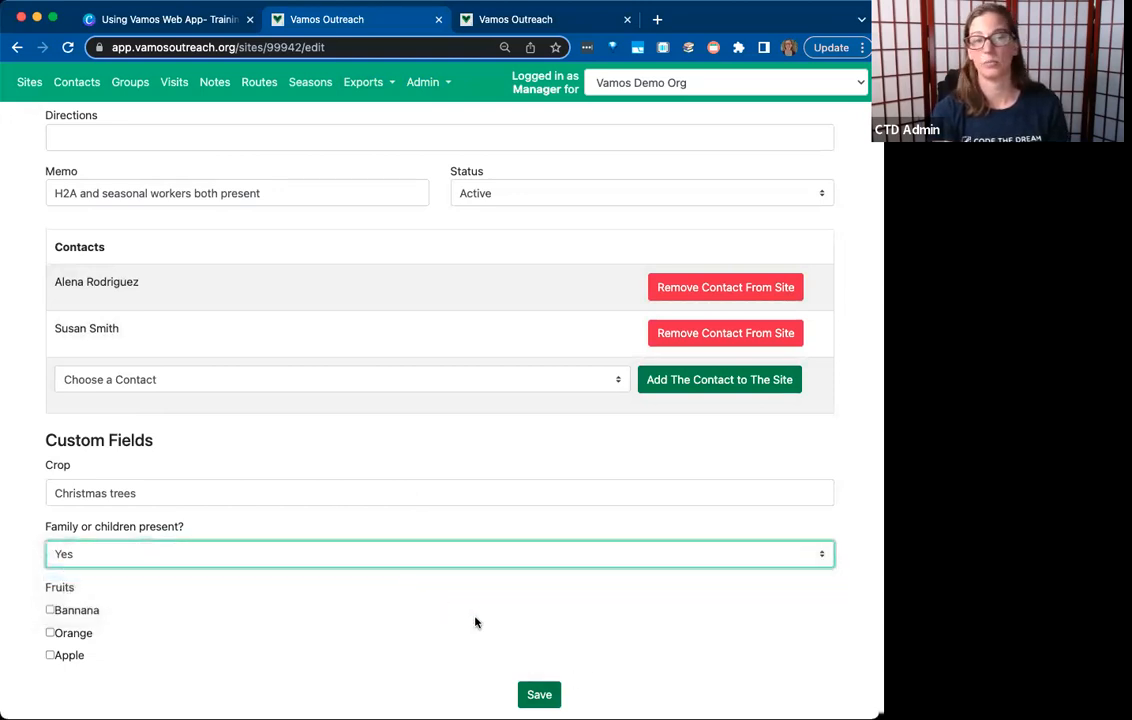
left_click(540, 695)
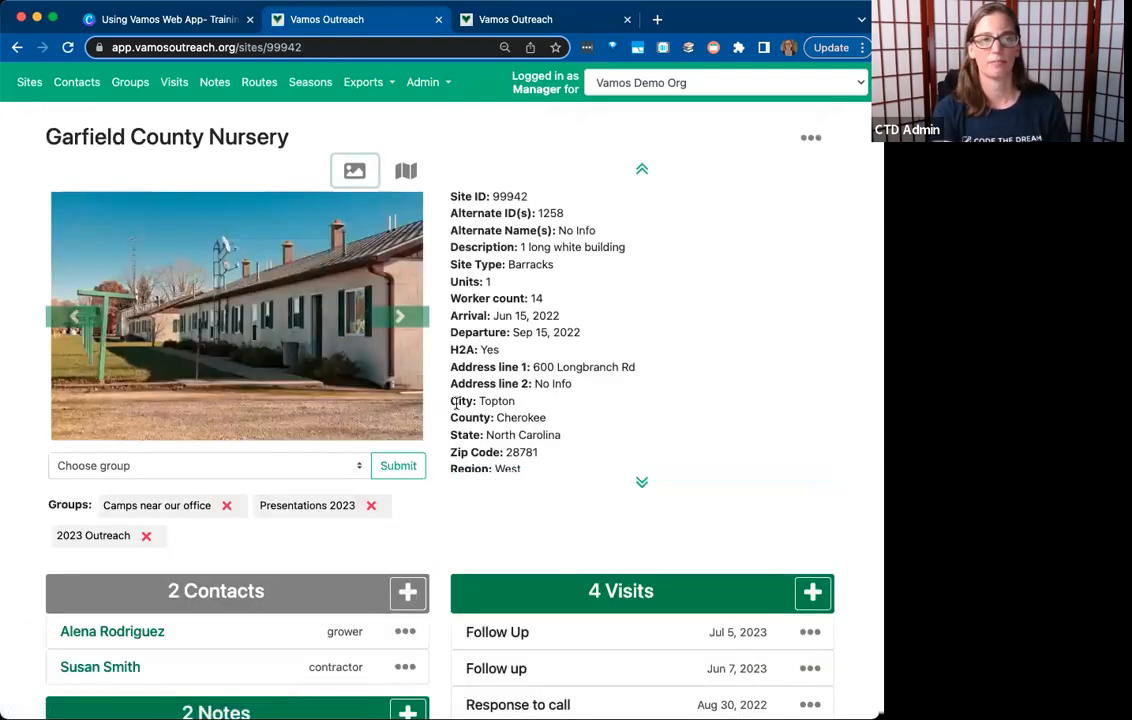
Check the "Family or children present?" field in the saved site details and review the Site Update History
scroll(460, 398, "down", 3)
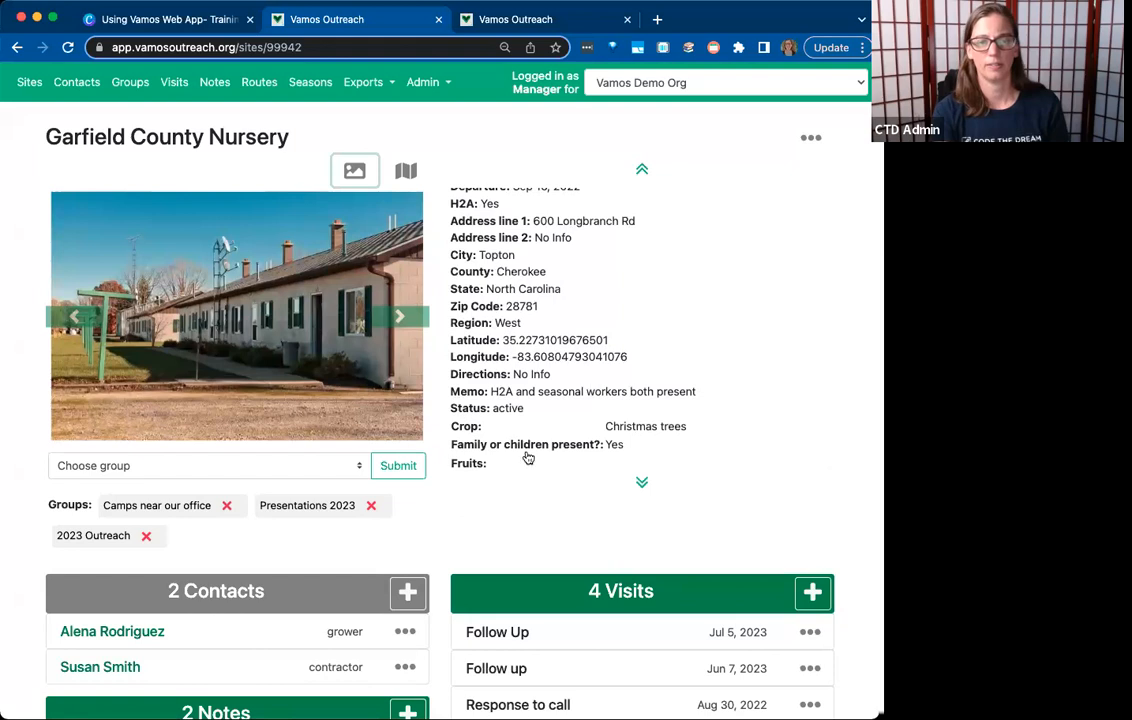
left_click_drag(451, 444, 643, 447)
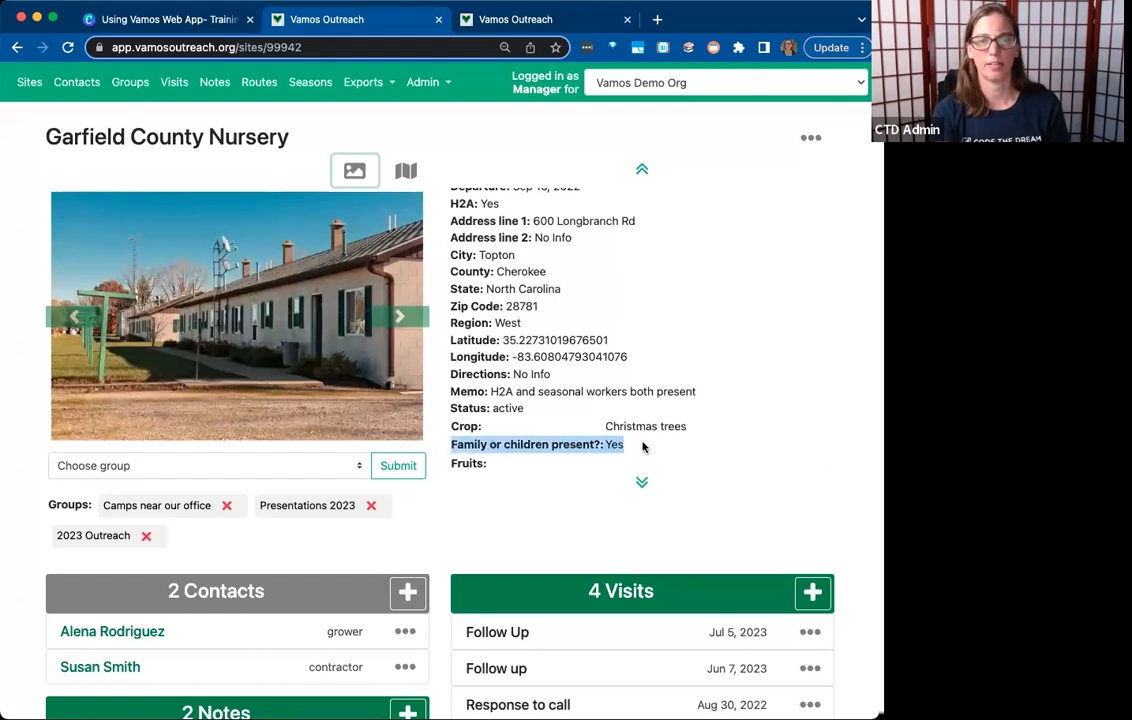
scroll(510, 508, "down", 5)
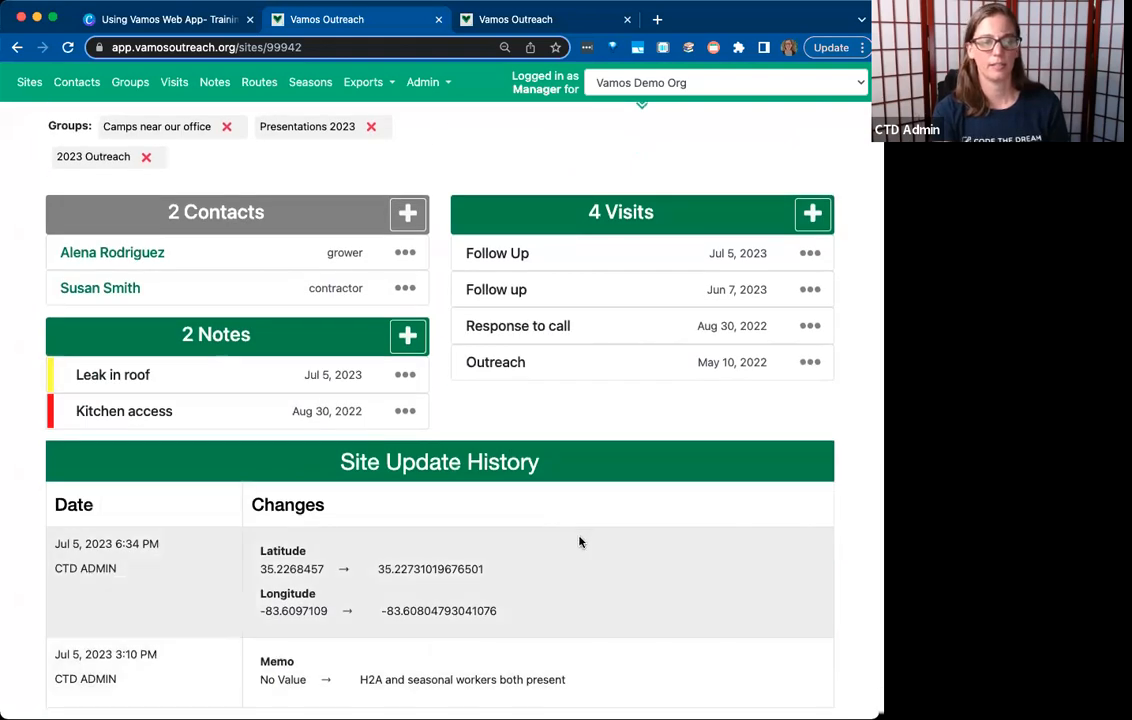
scroll(590, 540, "up", 5)
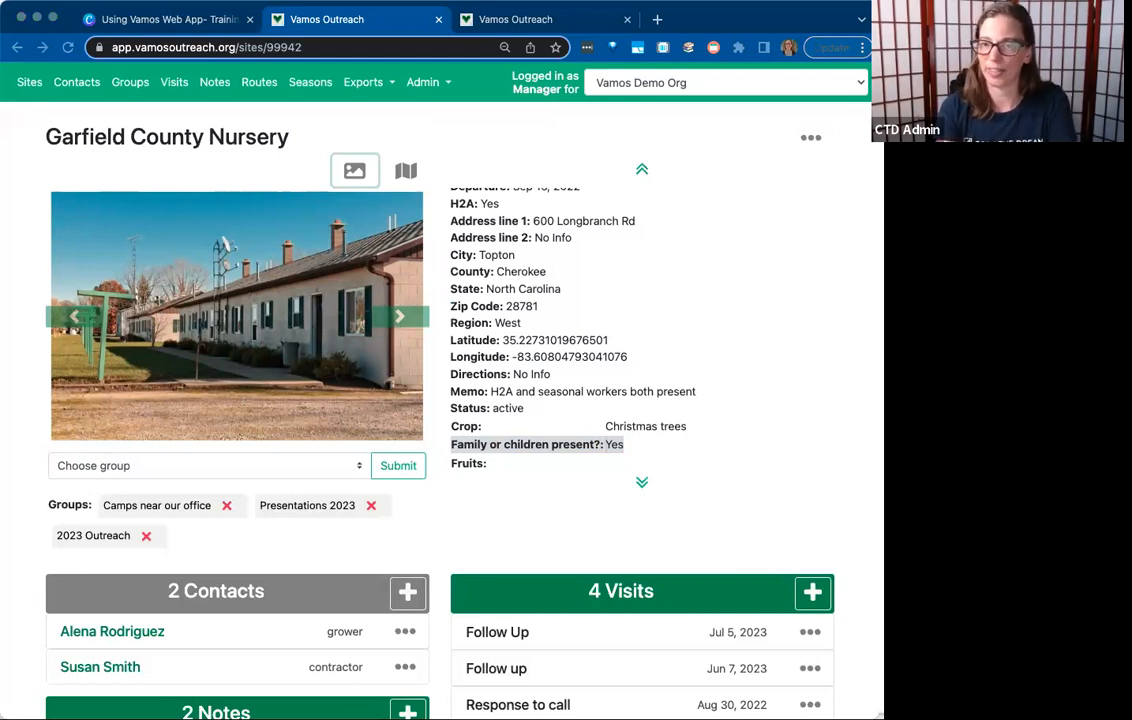
Switch to the Canva training presentation and advance to the "Site Detail Page: Take Aways" slide
left_click(142, 20)
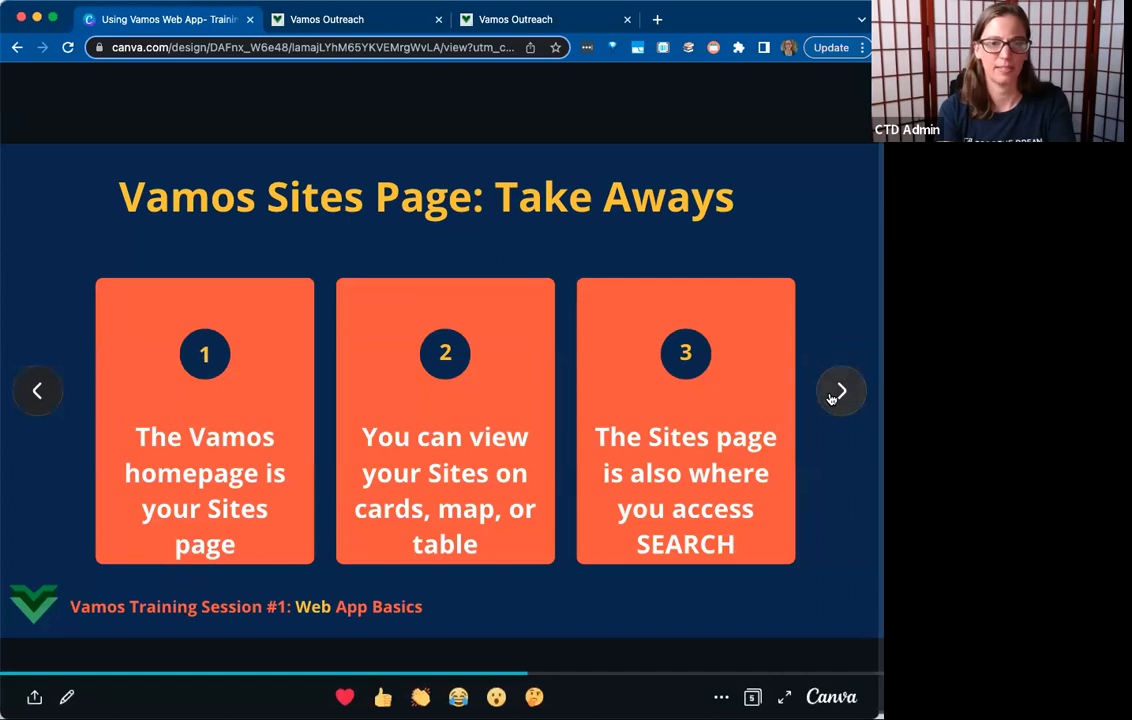
left_click(835, 394)
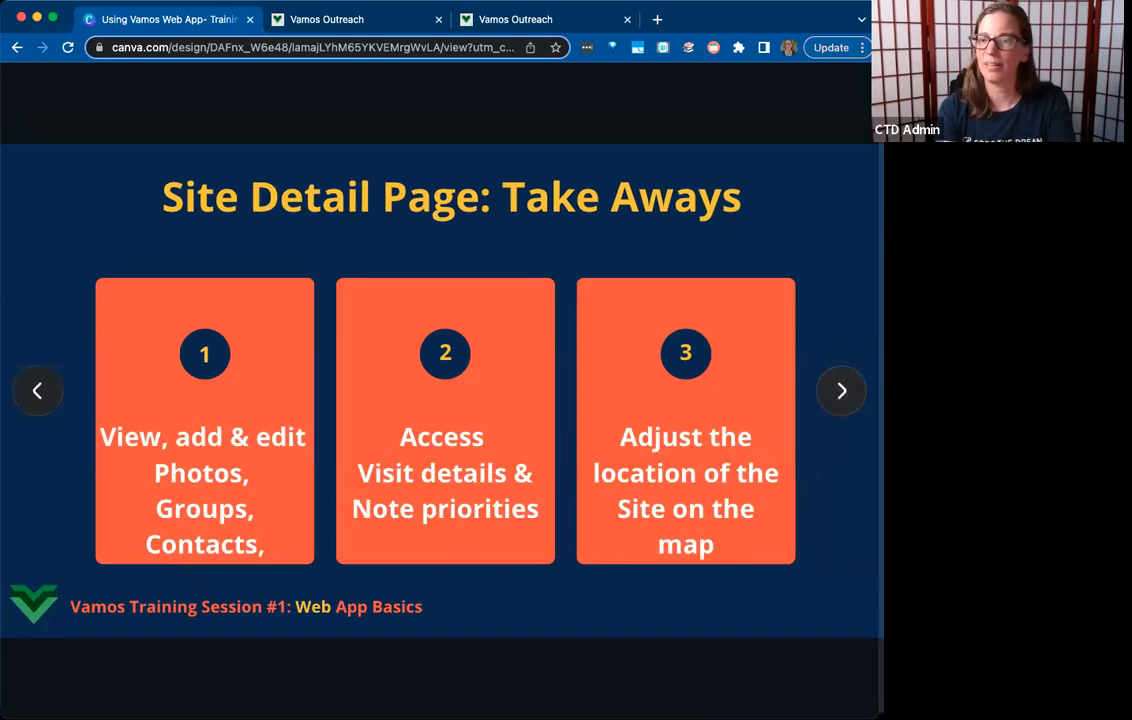